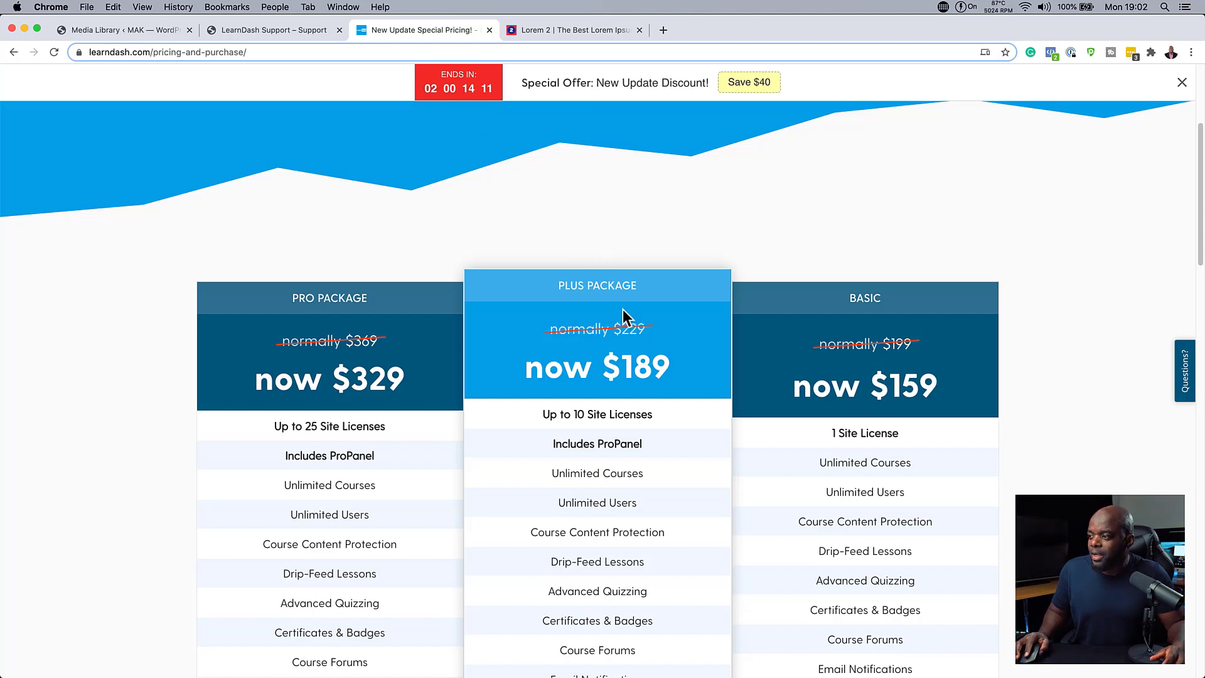
Review the LearnDash pricing packages and the plugin downloads offered in the LearnDash support account.
scroll(623, 309, down, 5)
scroll(623, 308, down, 1)
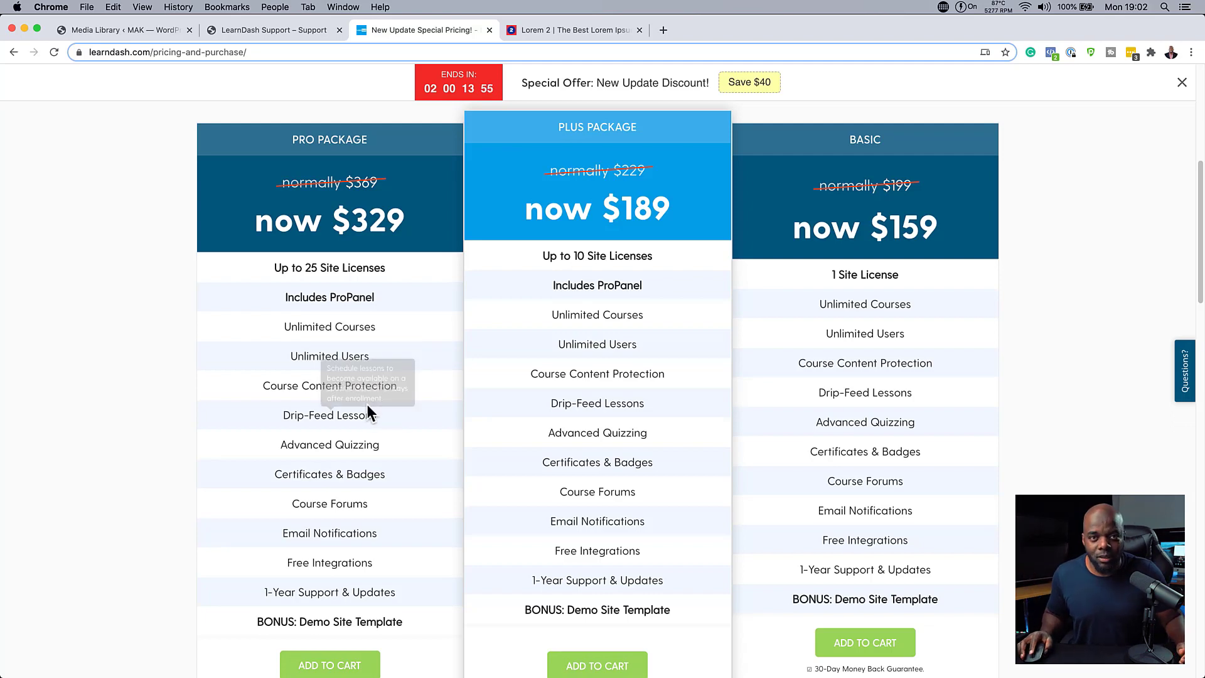
scroll(459, 419, up, 6)
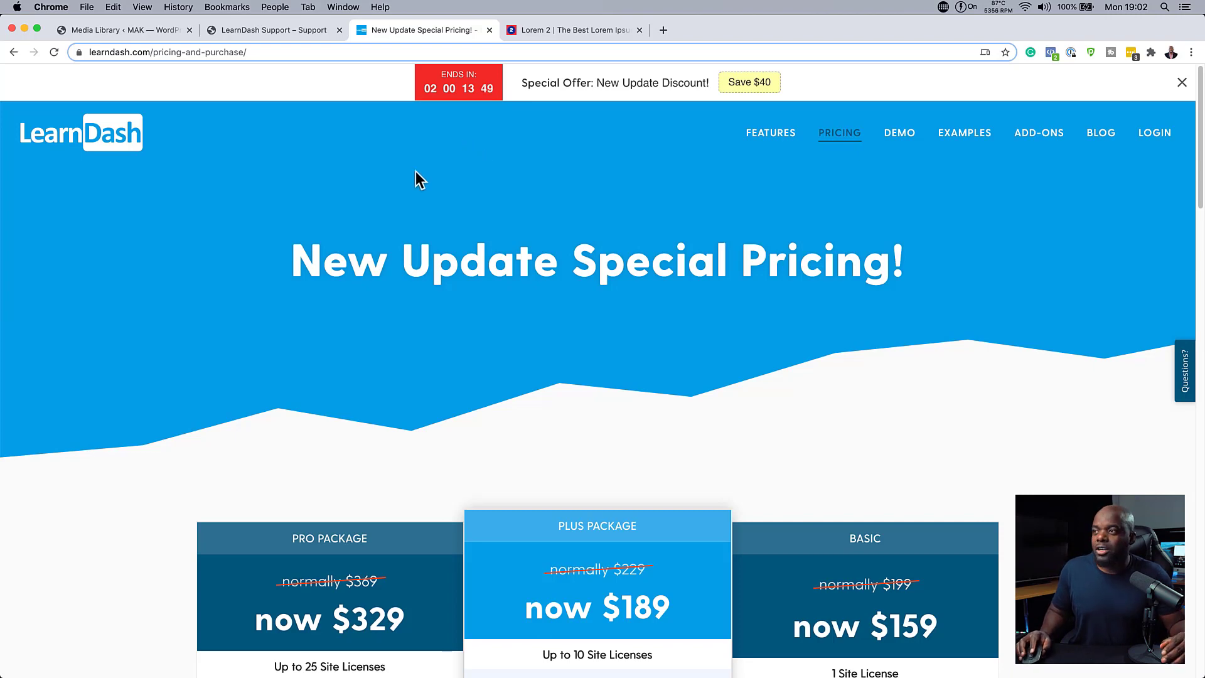
click(279, 32)
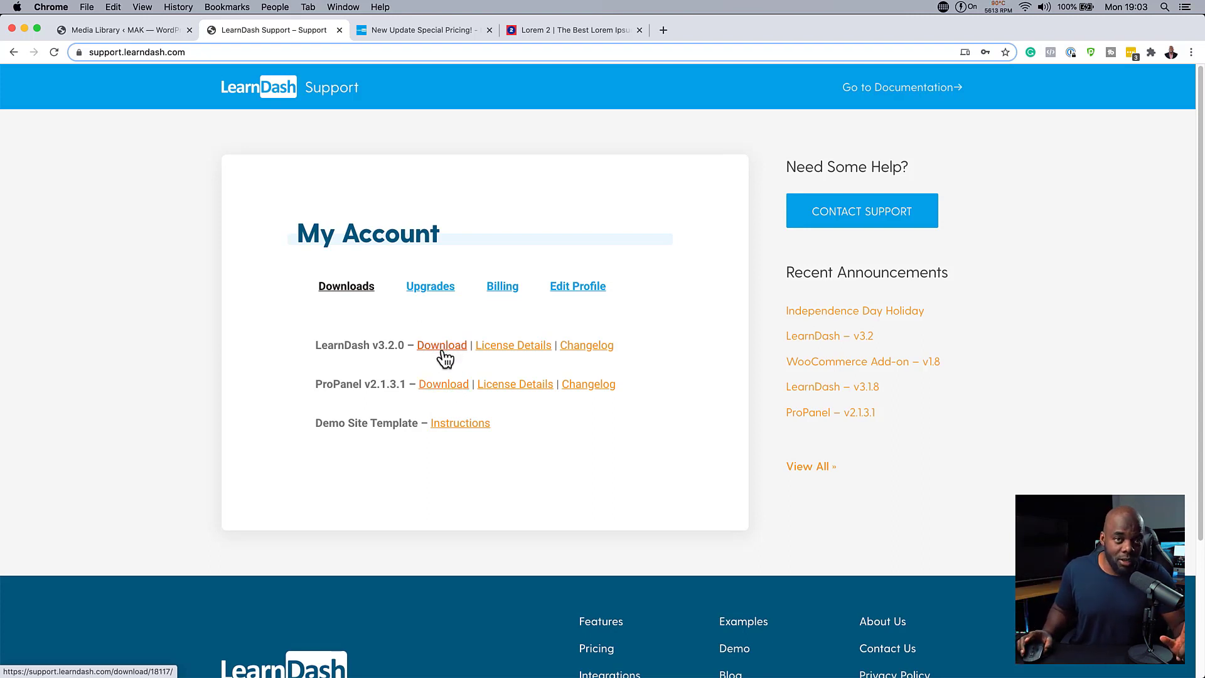
Return to the WordPress admin site and check its installed plugins for LearnDash LMS.
click(156, 33)
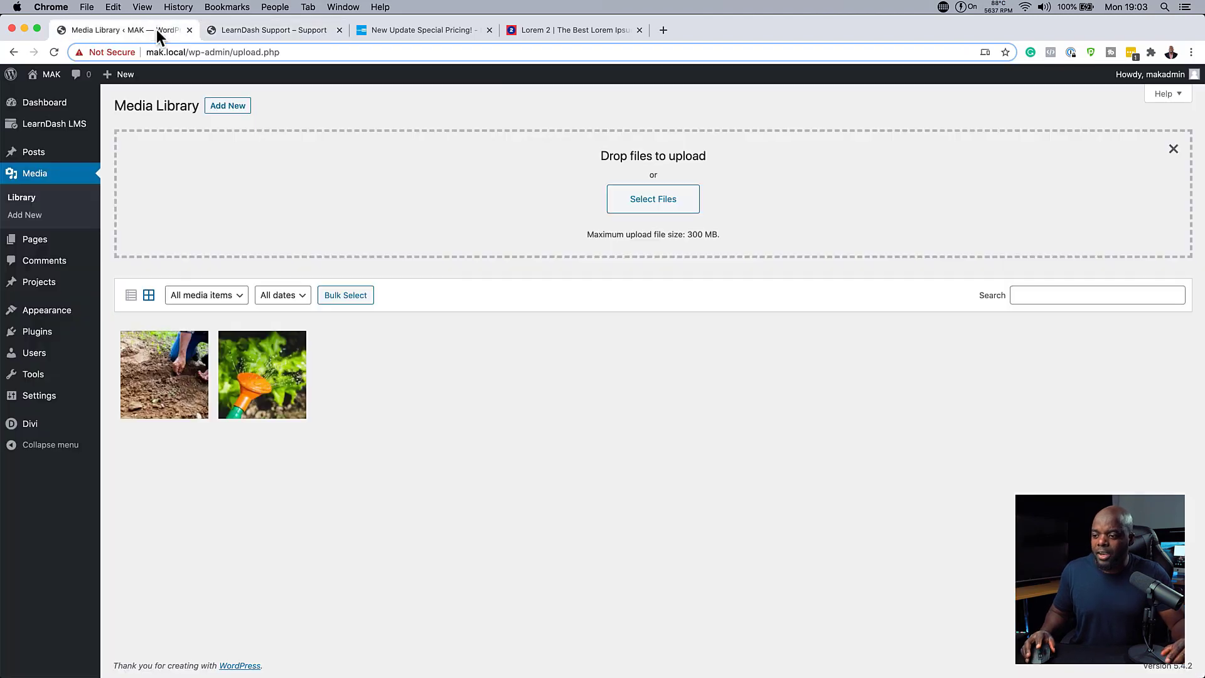
click(57, 107)
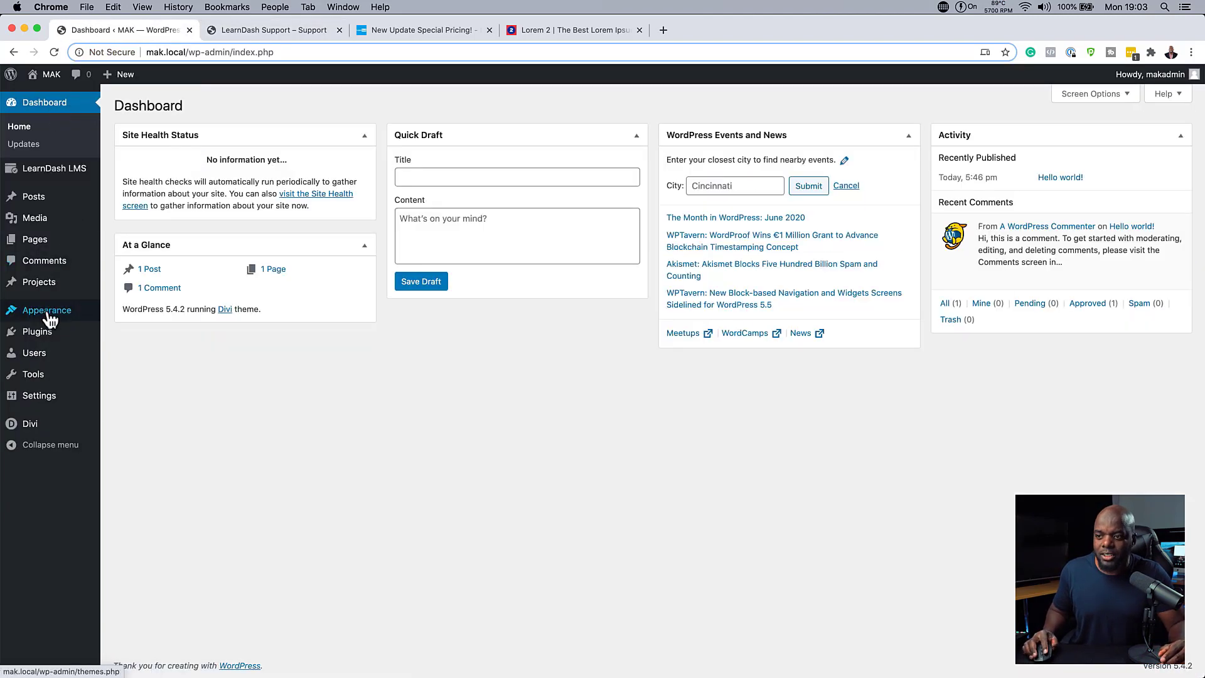
click(38, 342)
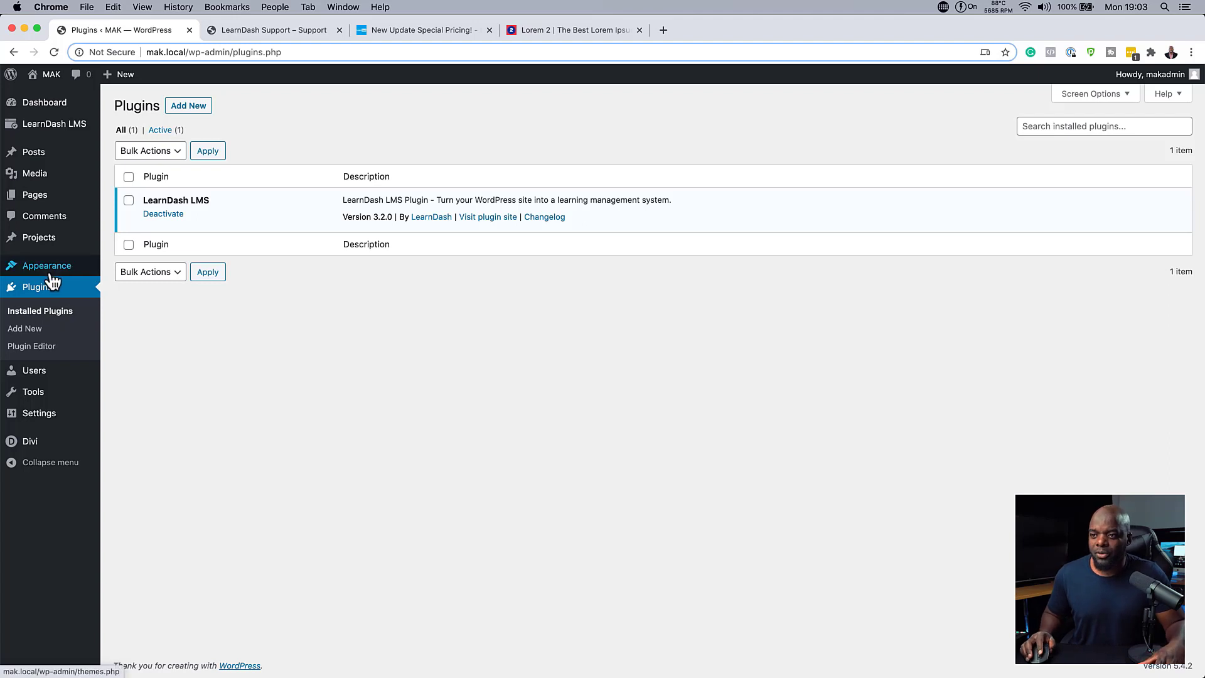
Create a new LearnDash course titled "Gardening" and choose the default editor for its content.
mouse_move(56, 126)
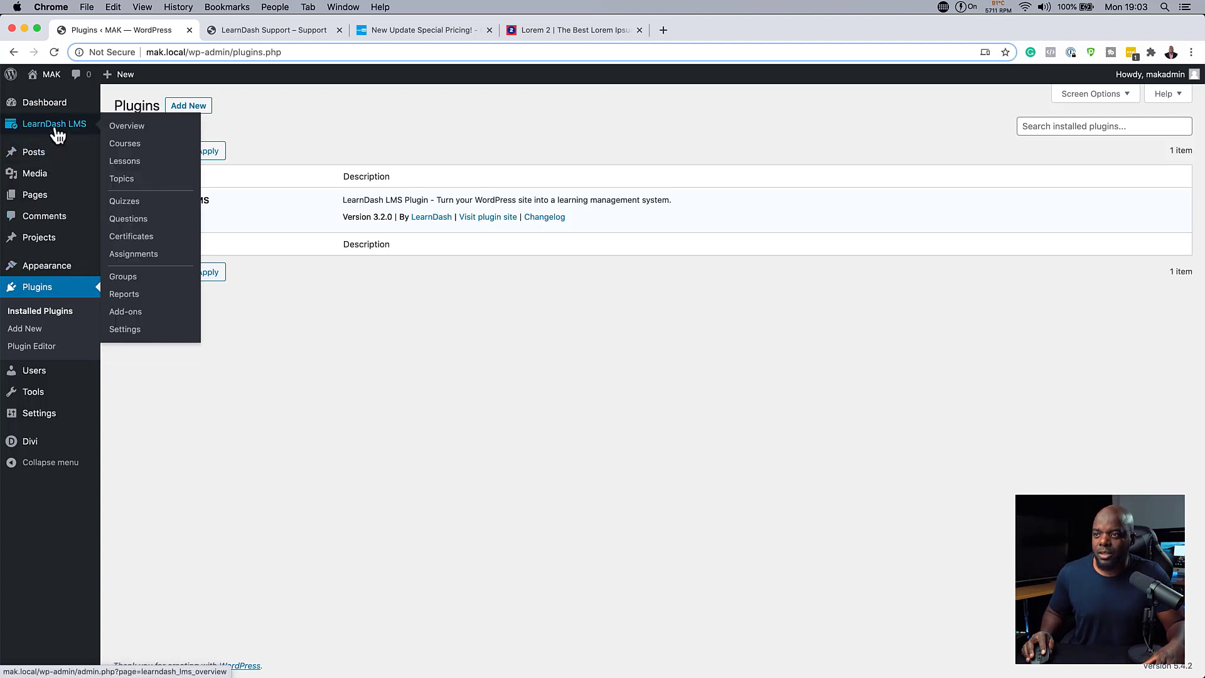
click(134, 145)
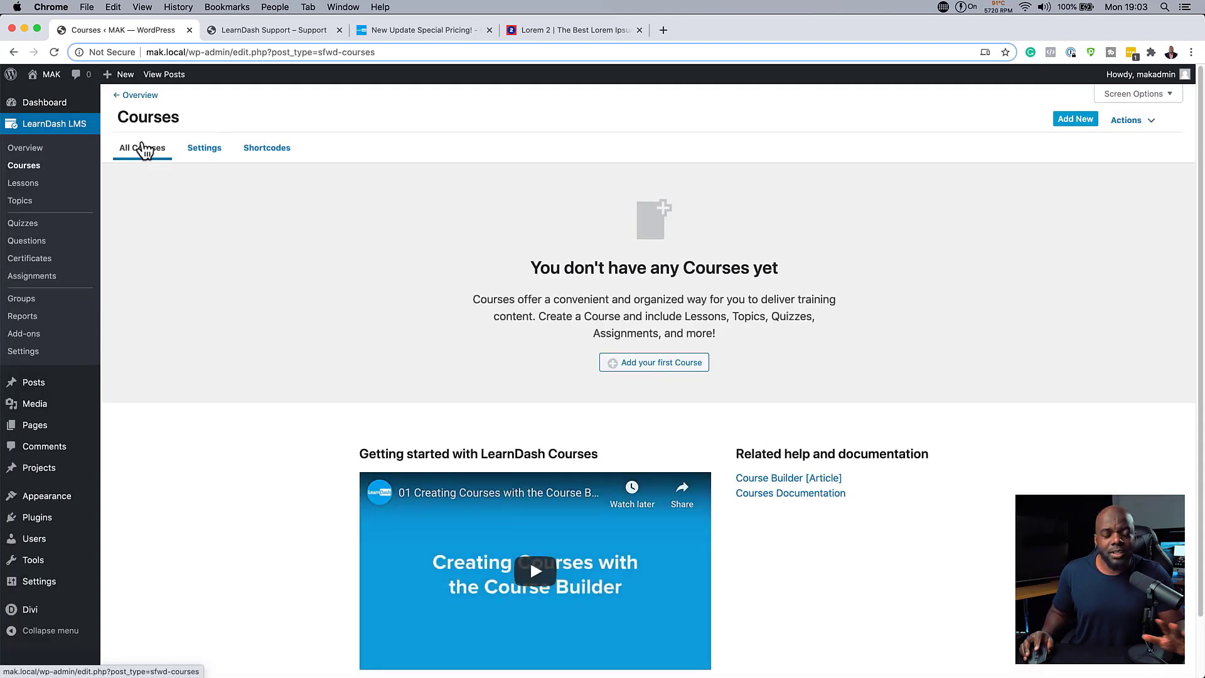
click(1077, 126)
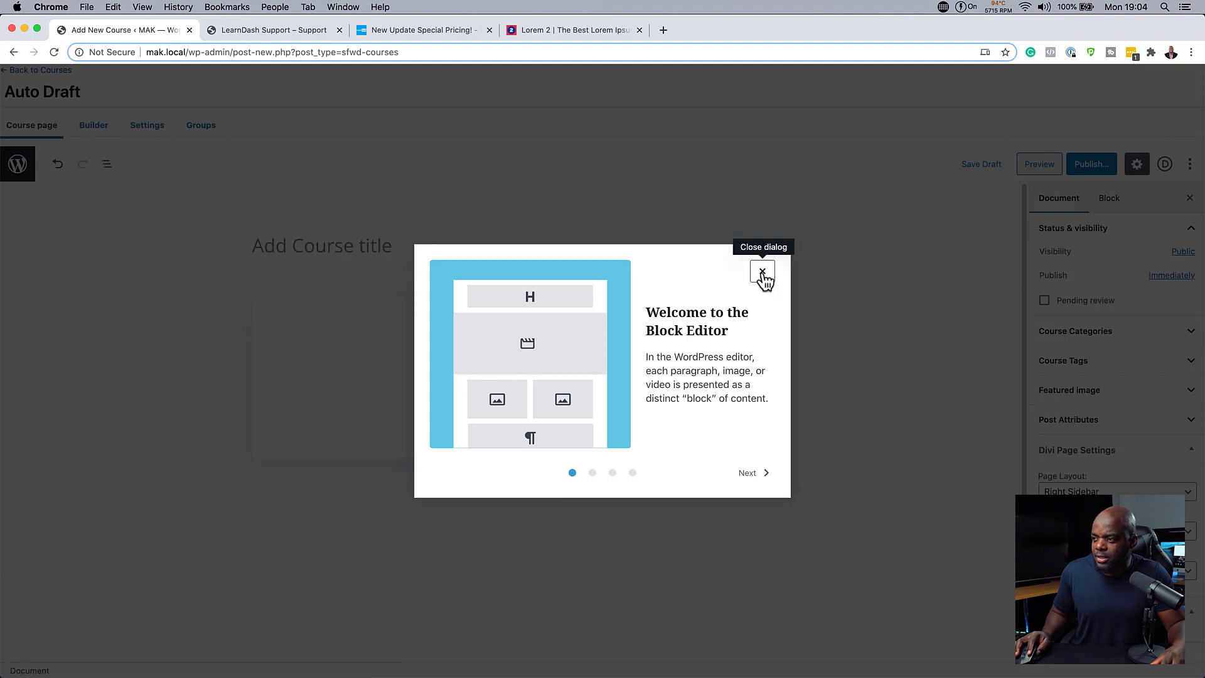
click(762, 271)
click(377, 249)
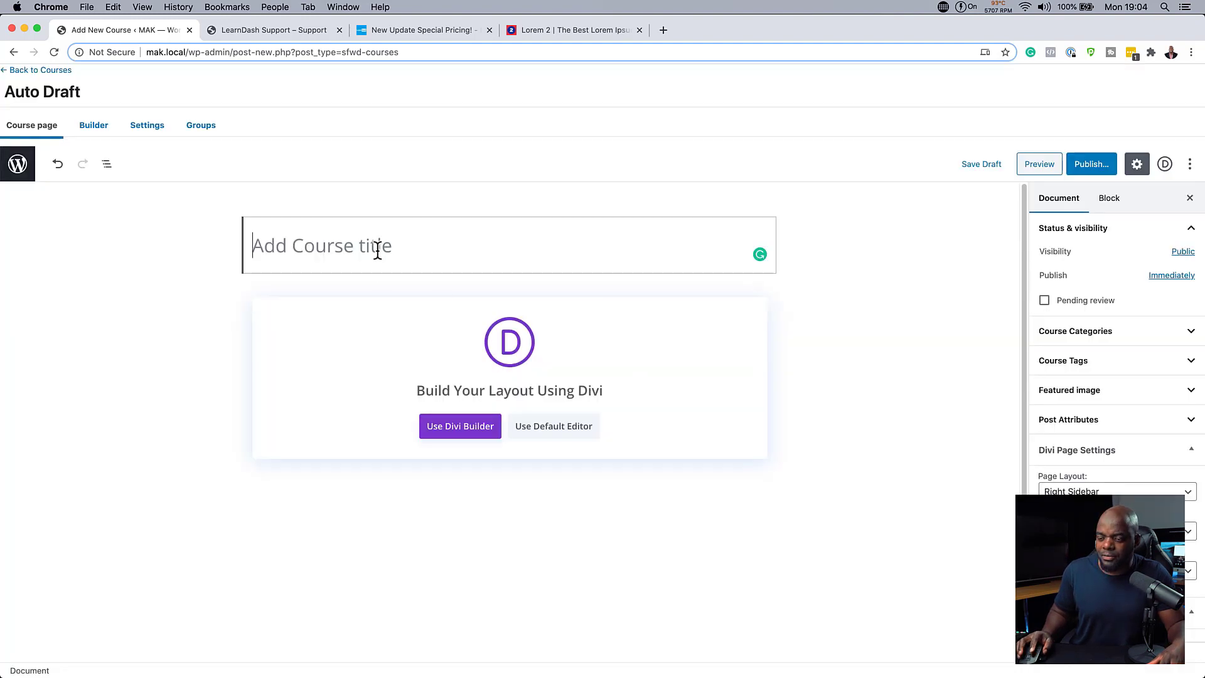
text(Gardening)
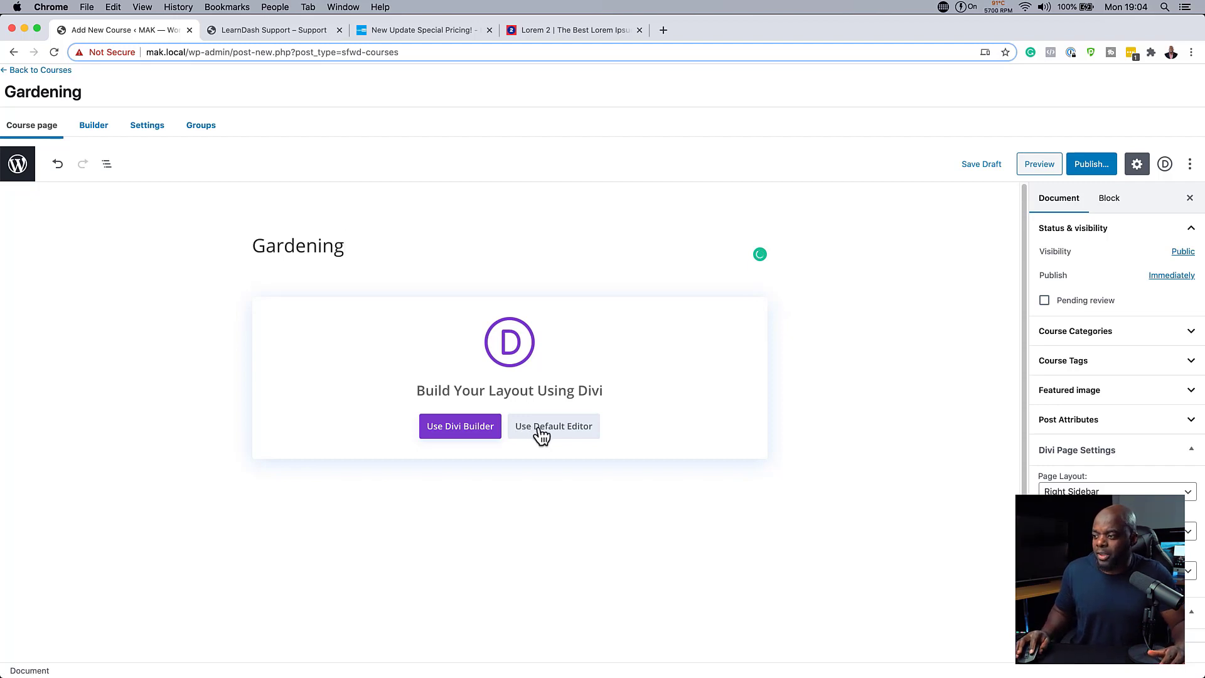
click(541, 431)
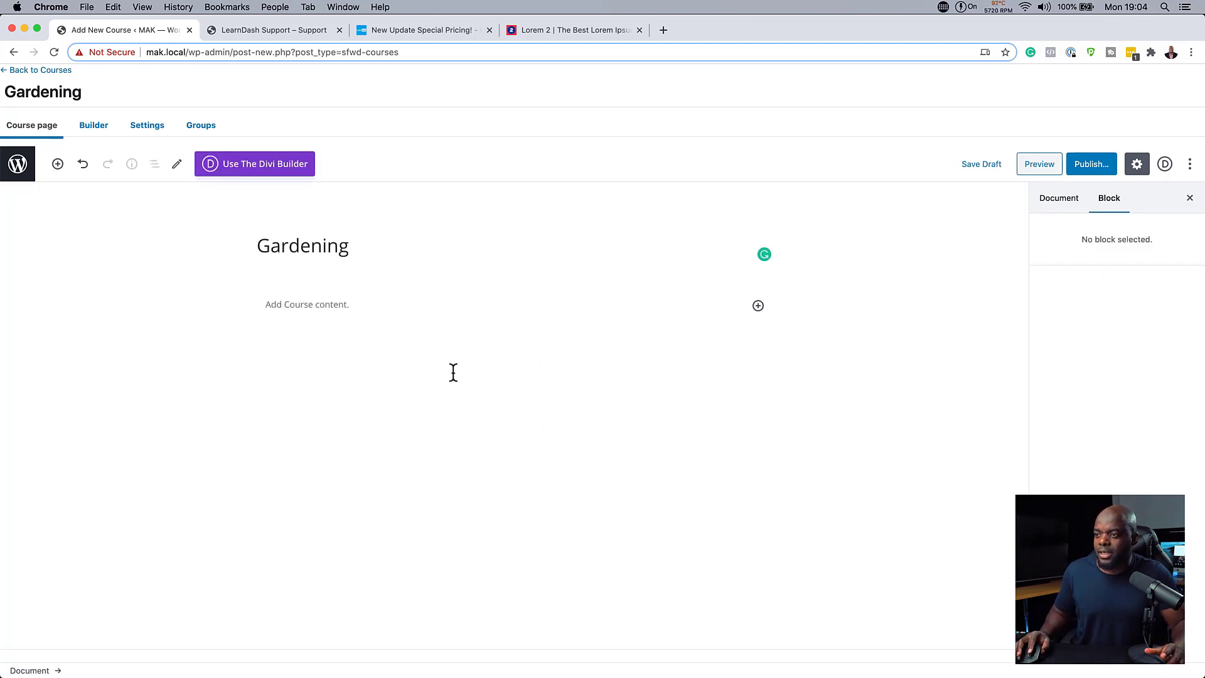
Copy the first four short paragraphs from the Lorem 2 page into the Gardening course content.
click(336, 301)
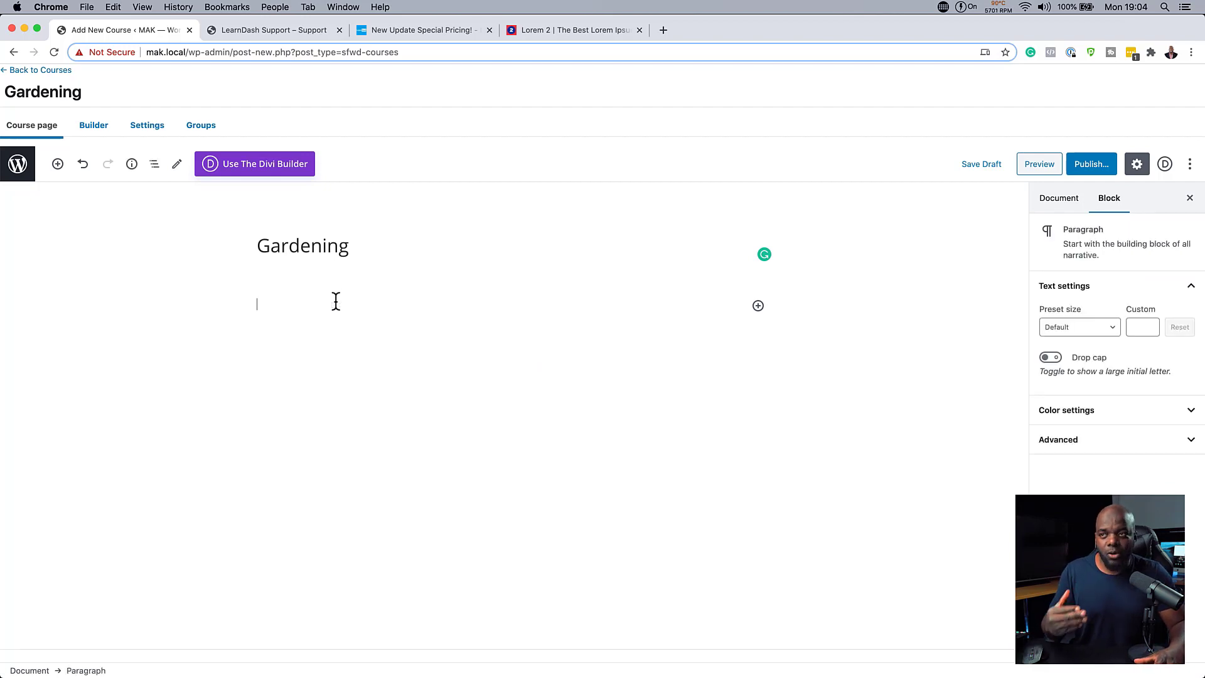
click(546, 30)
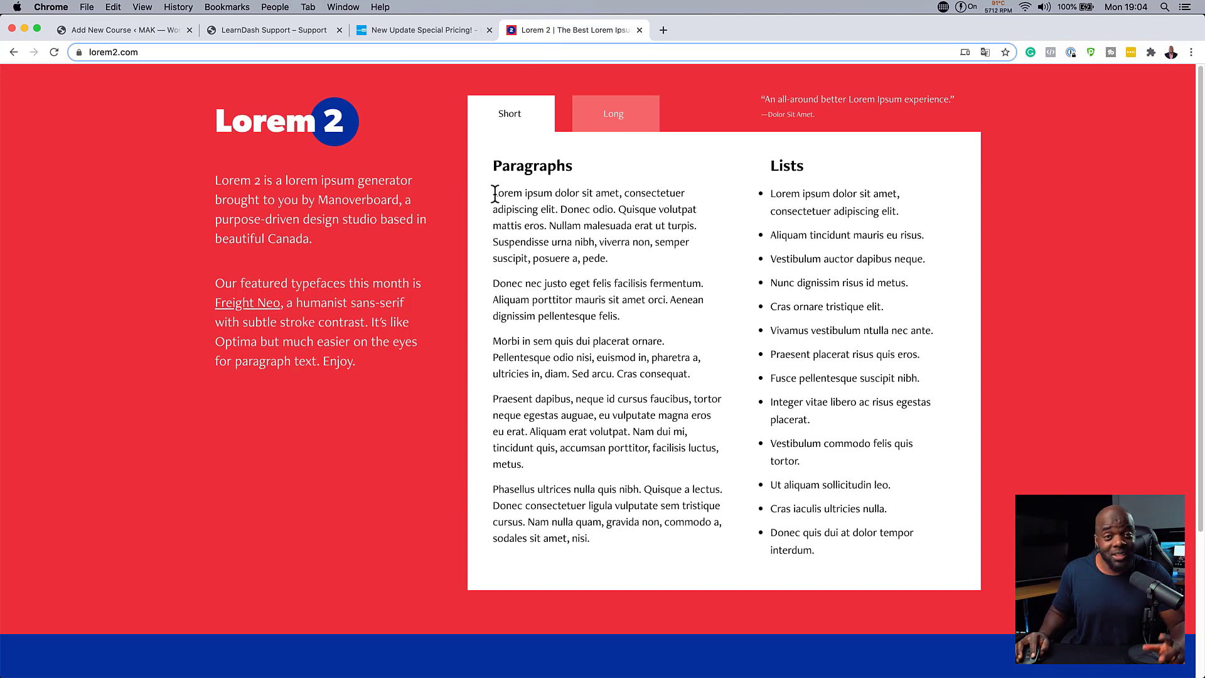
drag(495, 193, 708, 458)
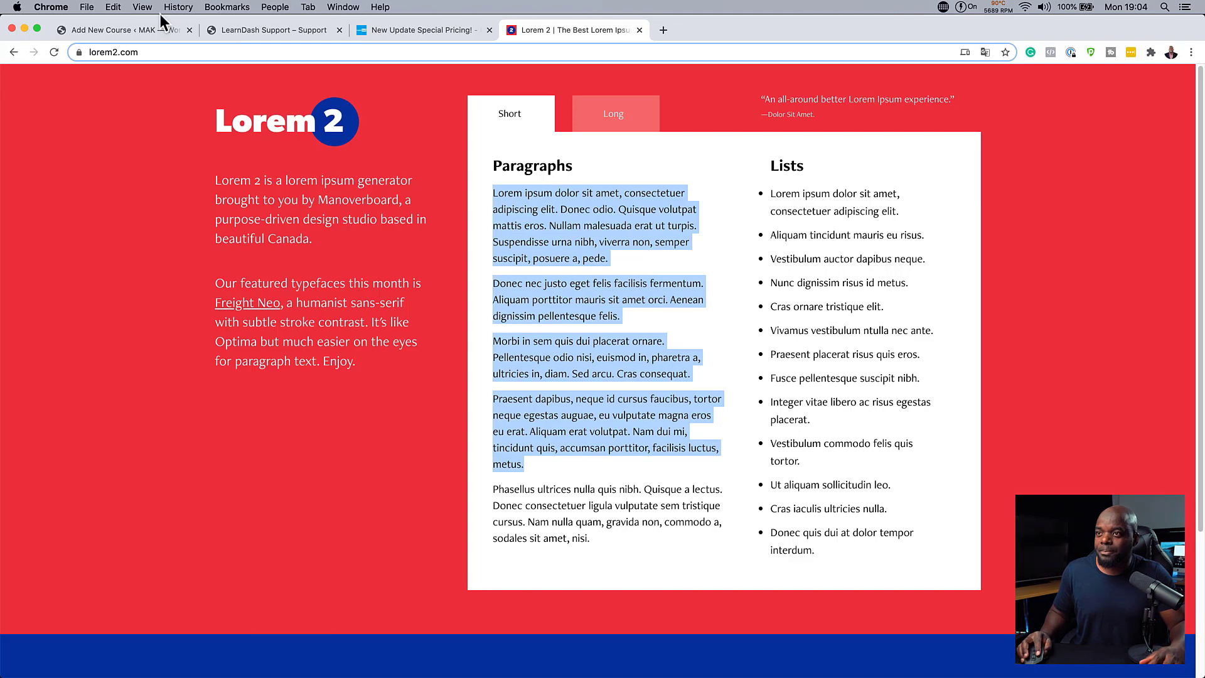
click(133, 29)
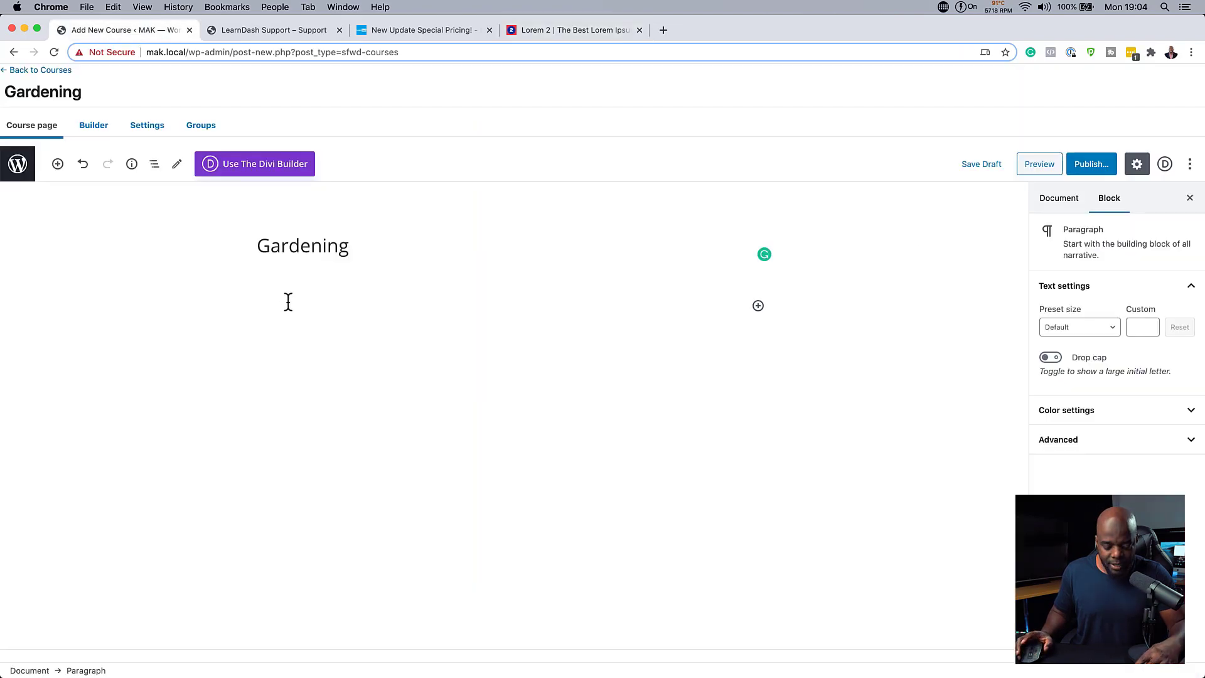
key(super+v)
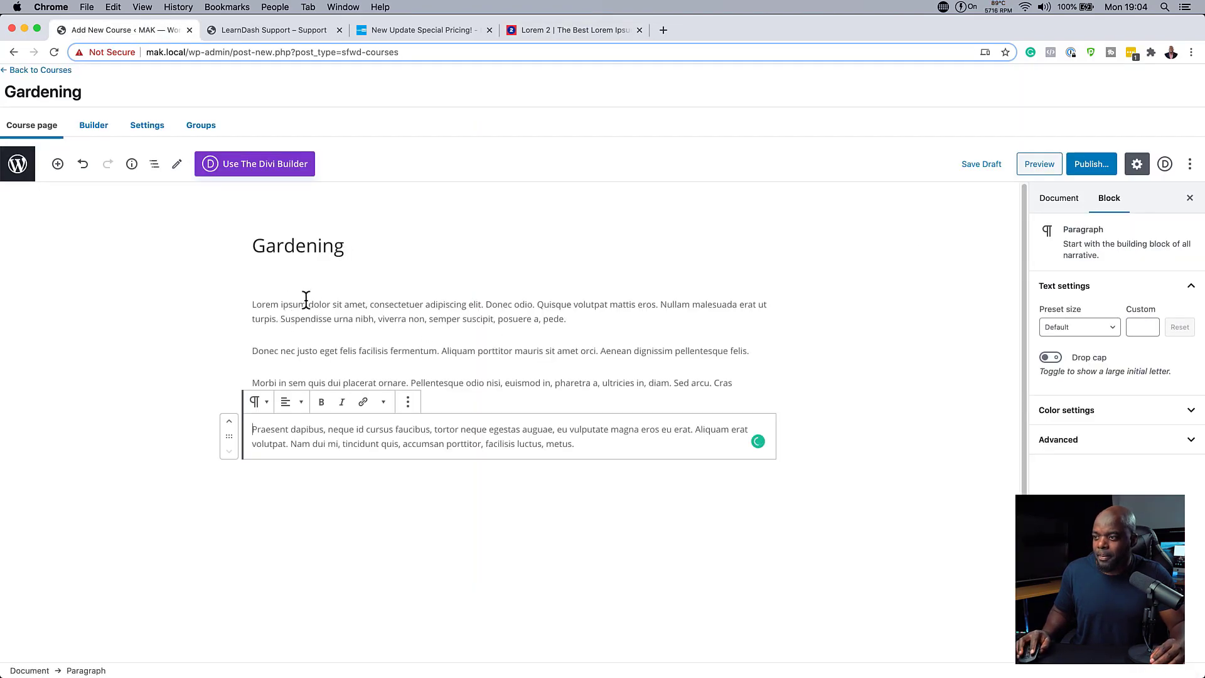
Split "Lorem ipsum dolor sit amet" off the first paragraph and turn it into an H2 heading above the remaining text.
click(364, 305)
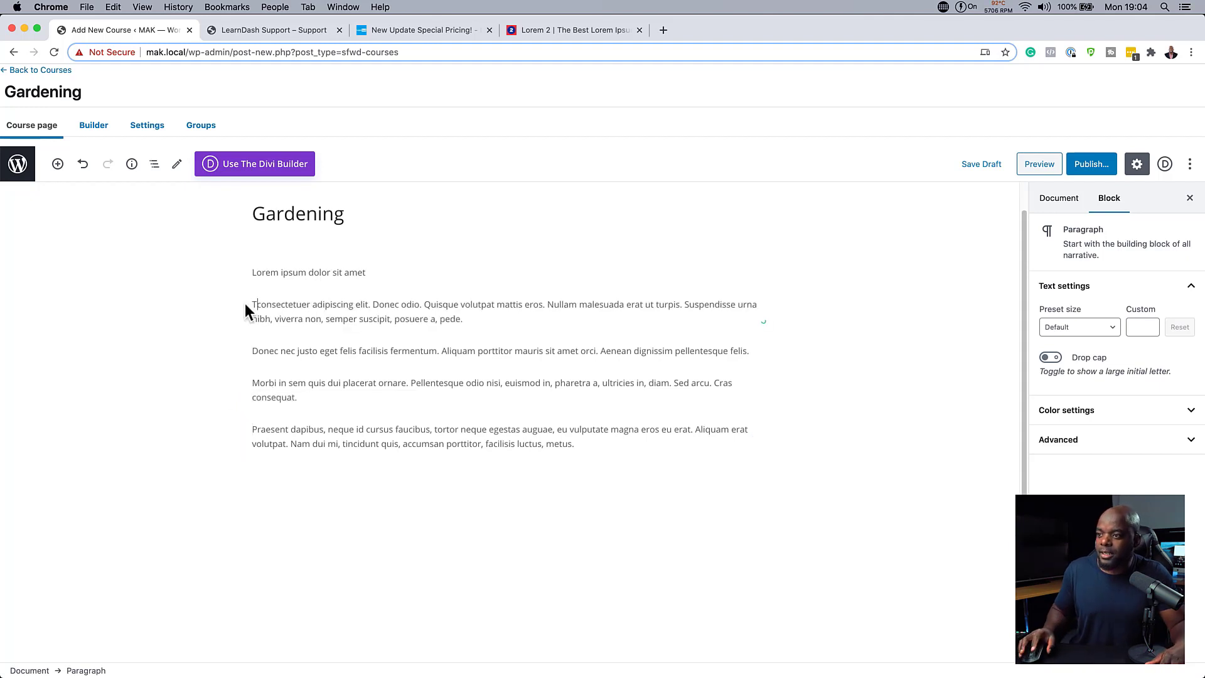
click(406, 272)
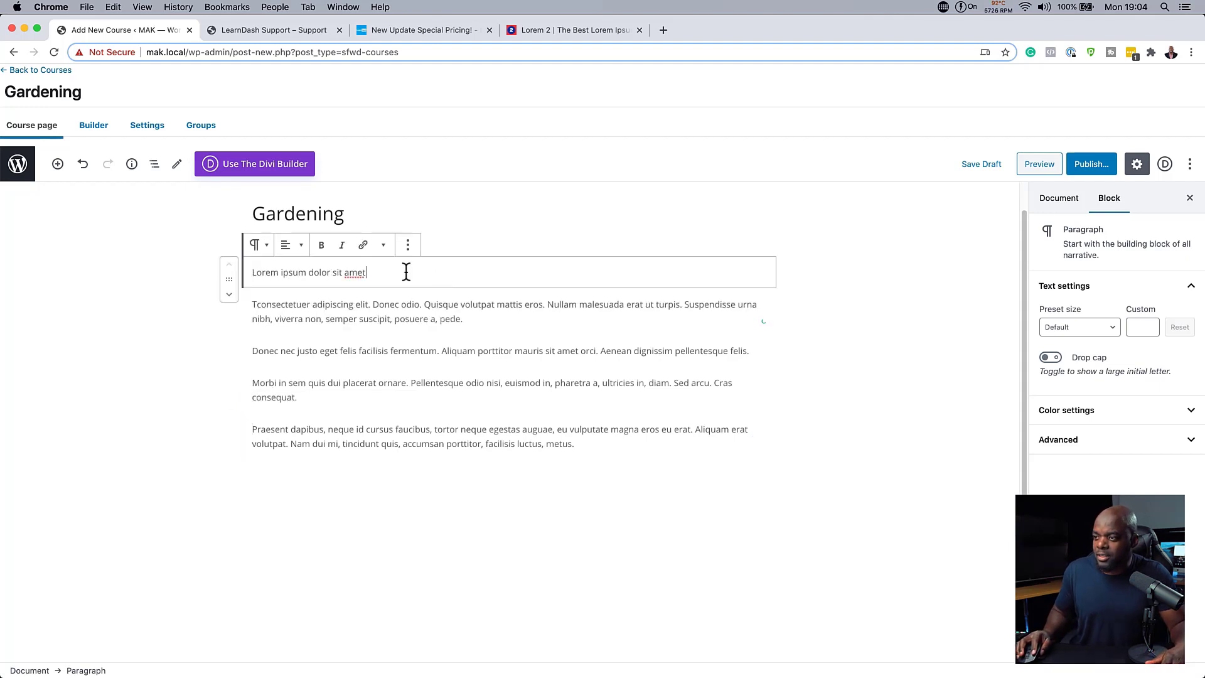
drag(370, 272, 244, 272)
key(super+c)
key(BackSpace)
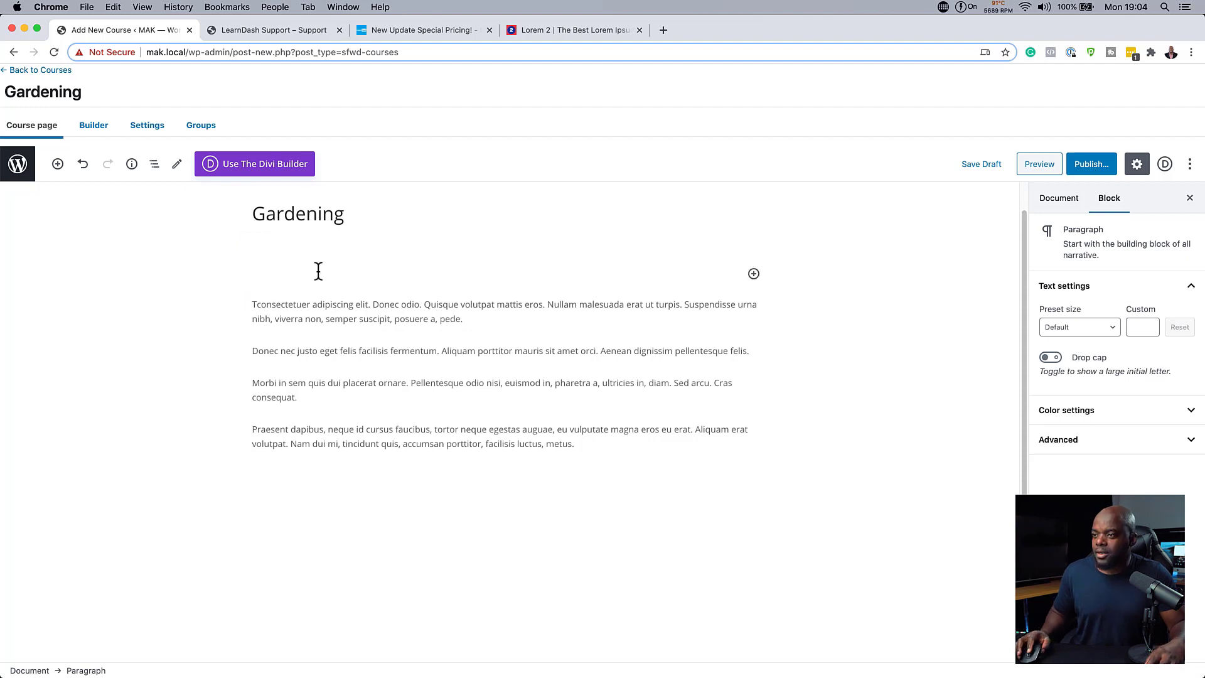
click(754, 275)
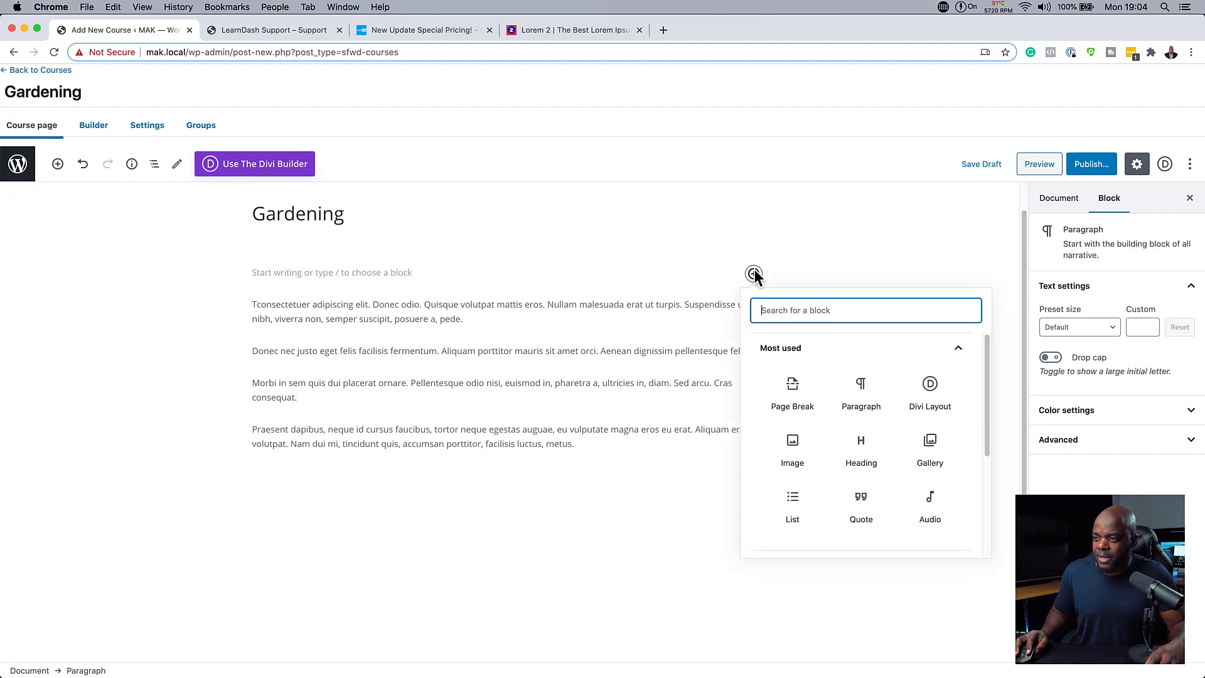
click(861, 447)
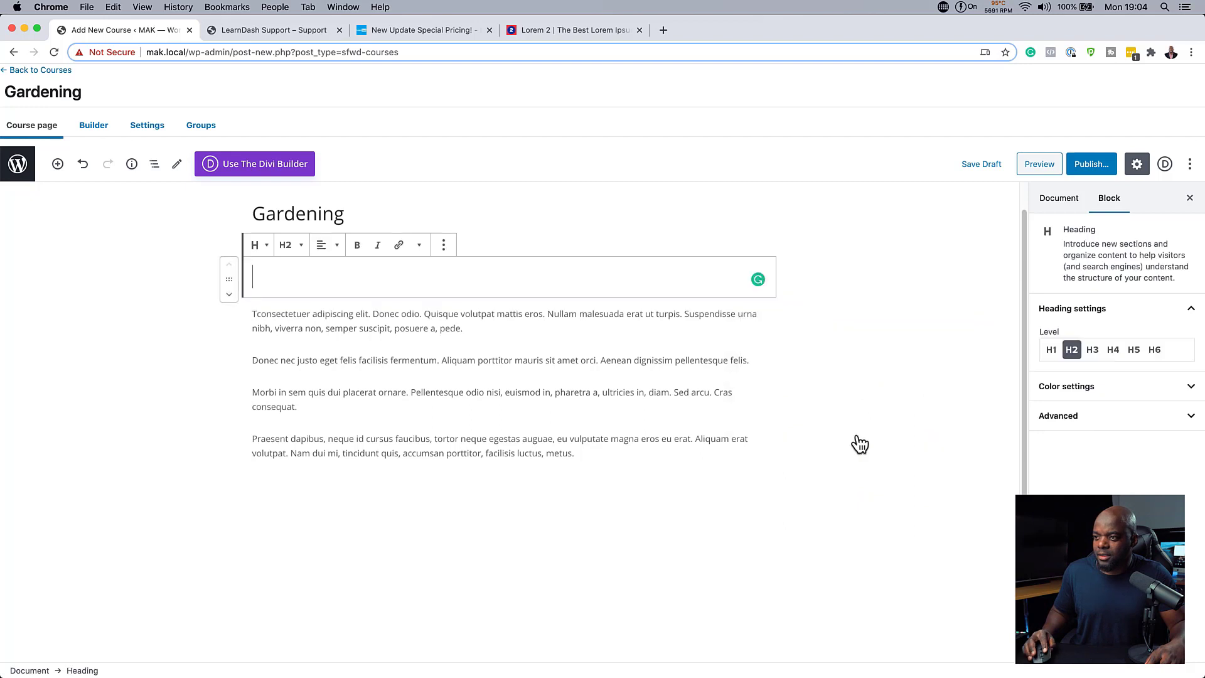
key(super+v)
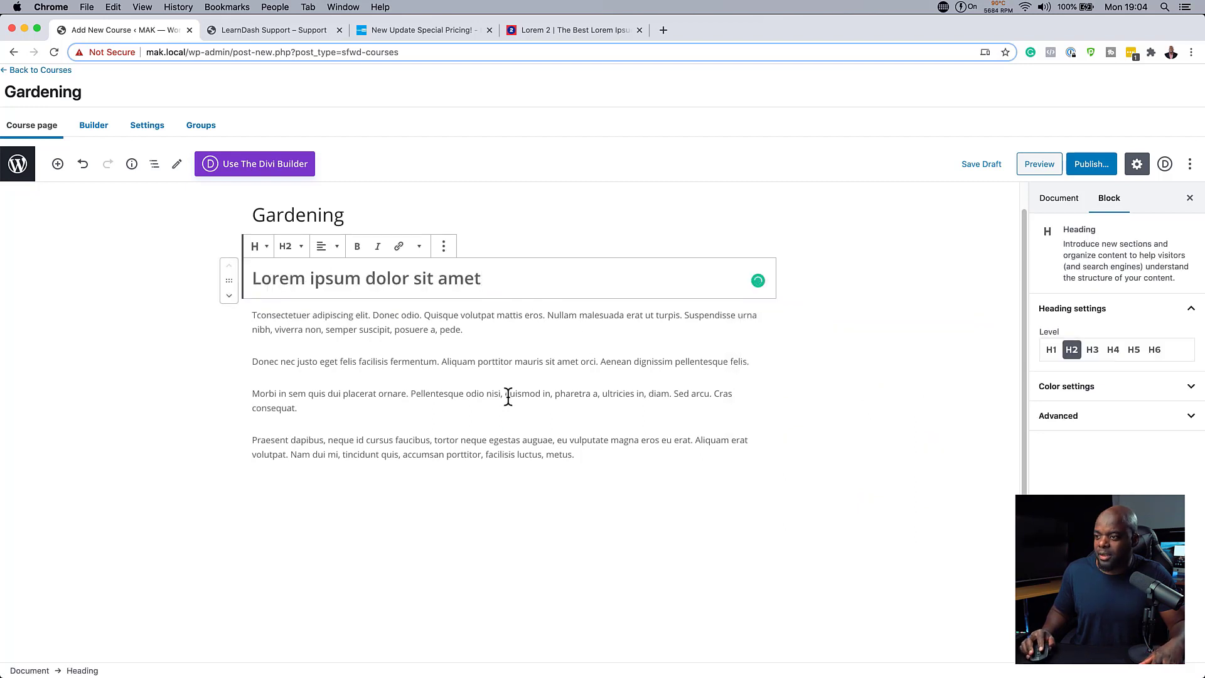
Set the man-planting-plant image from the media library as the course's featured image.
click(1066, 201)
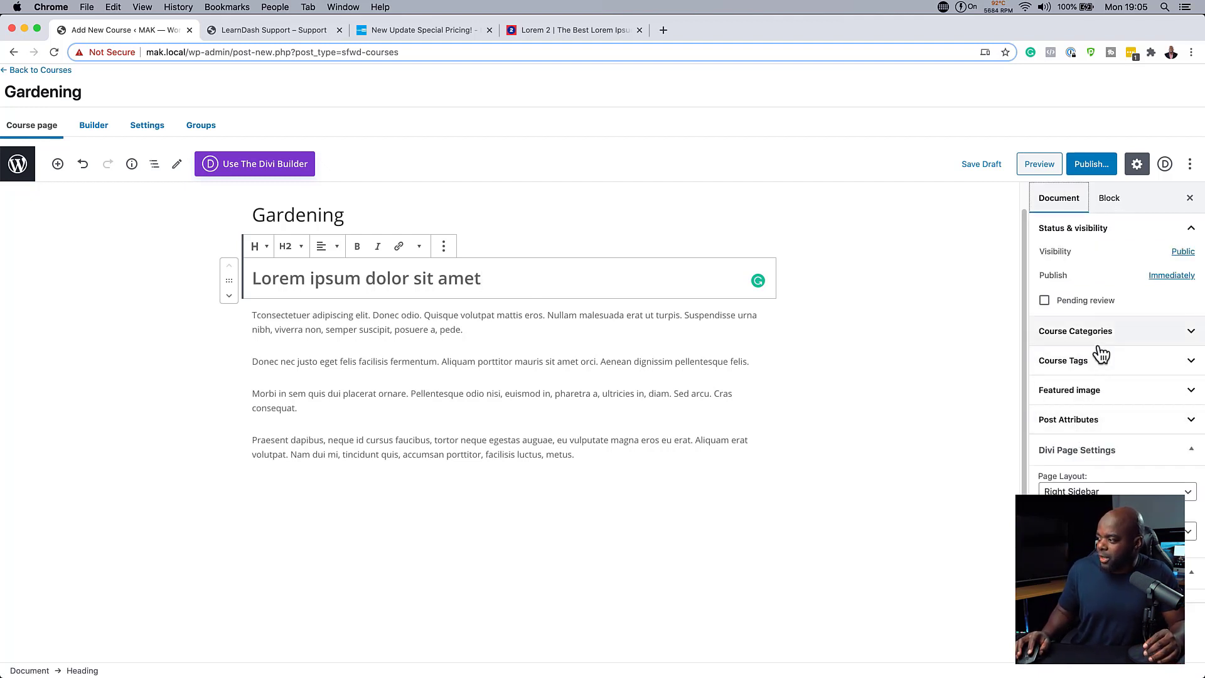
click(1092, 390)
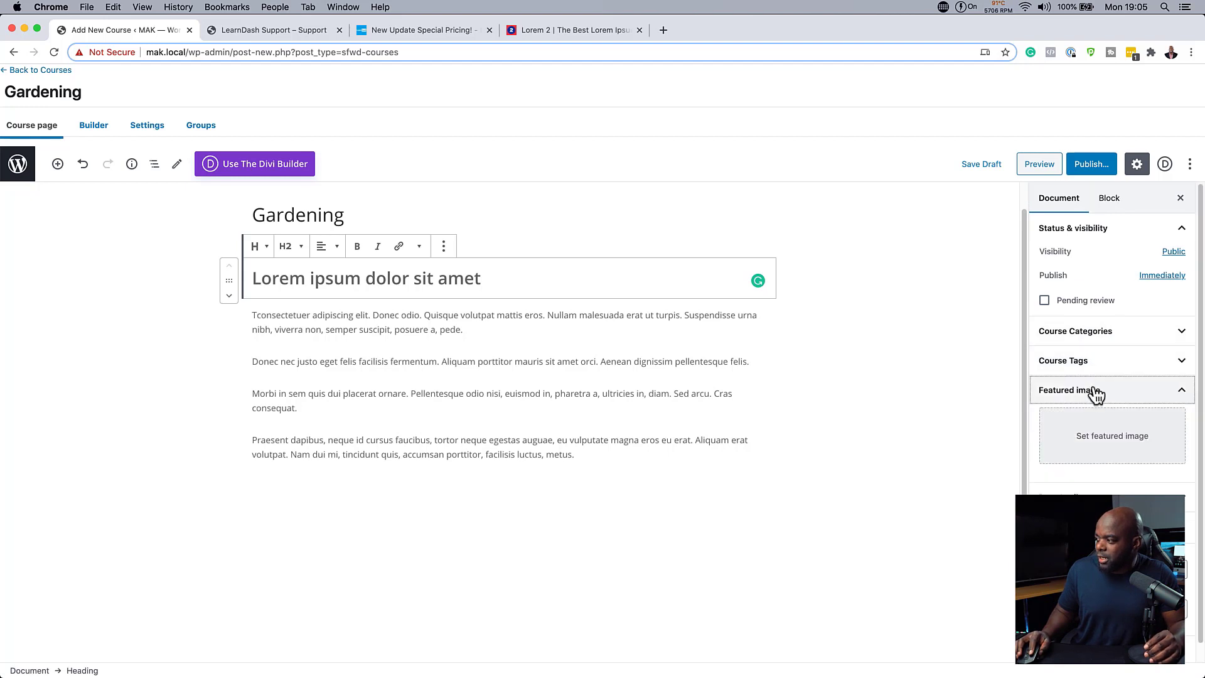
click(1115, 444)
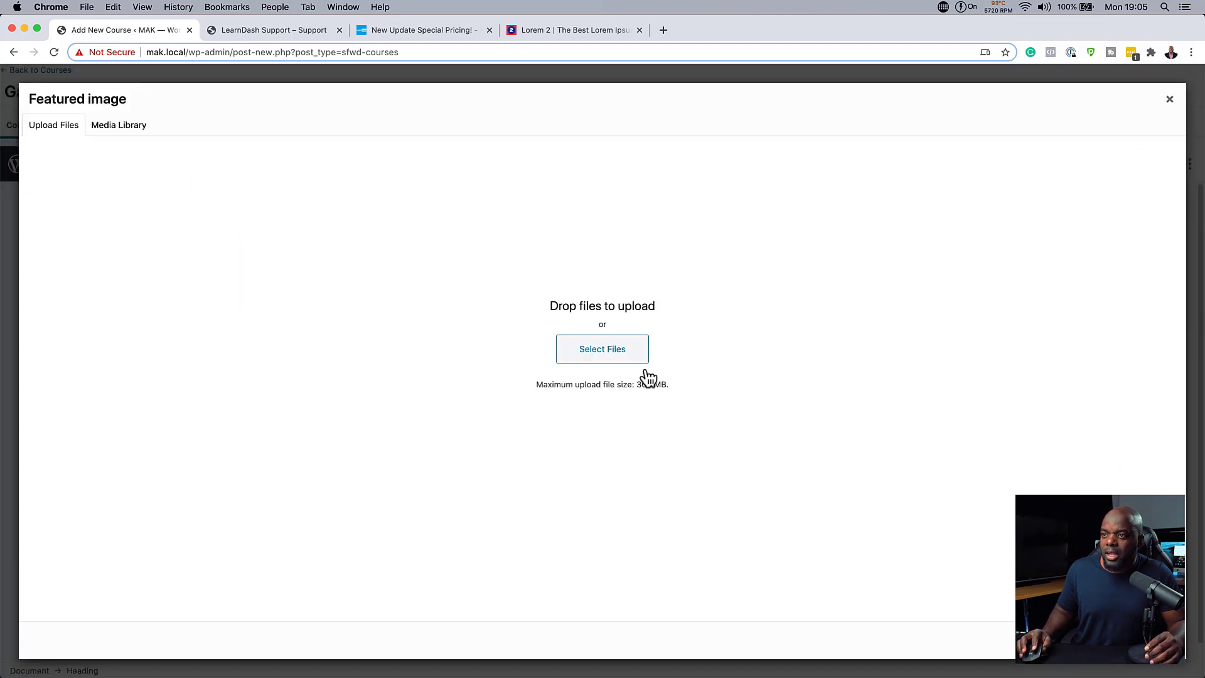
click(131, 129)
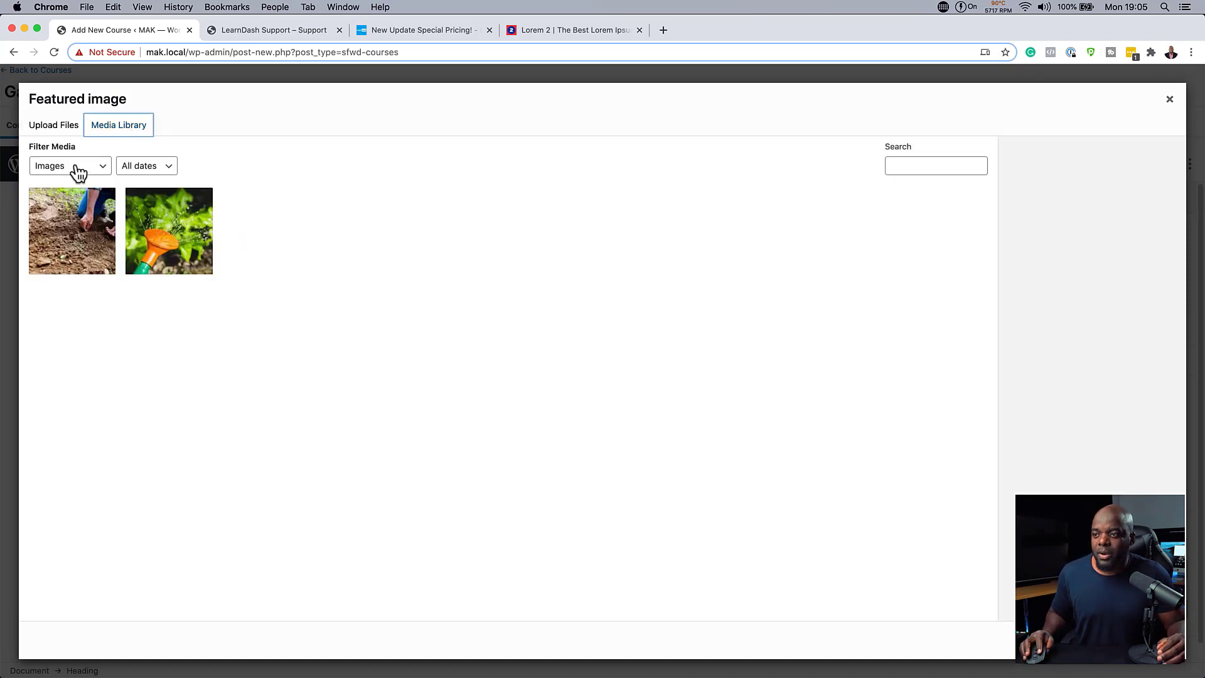
click(80, 233)
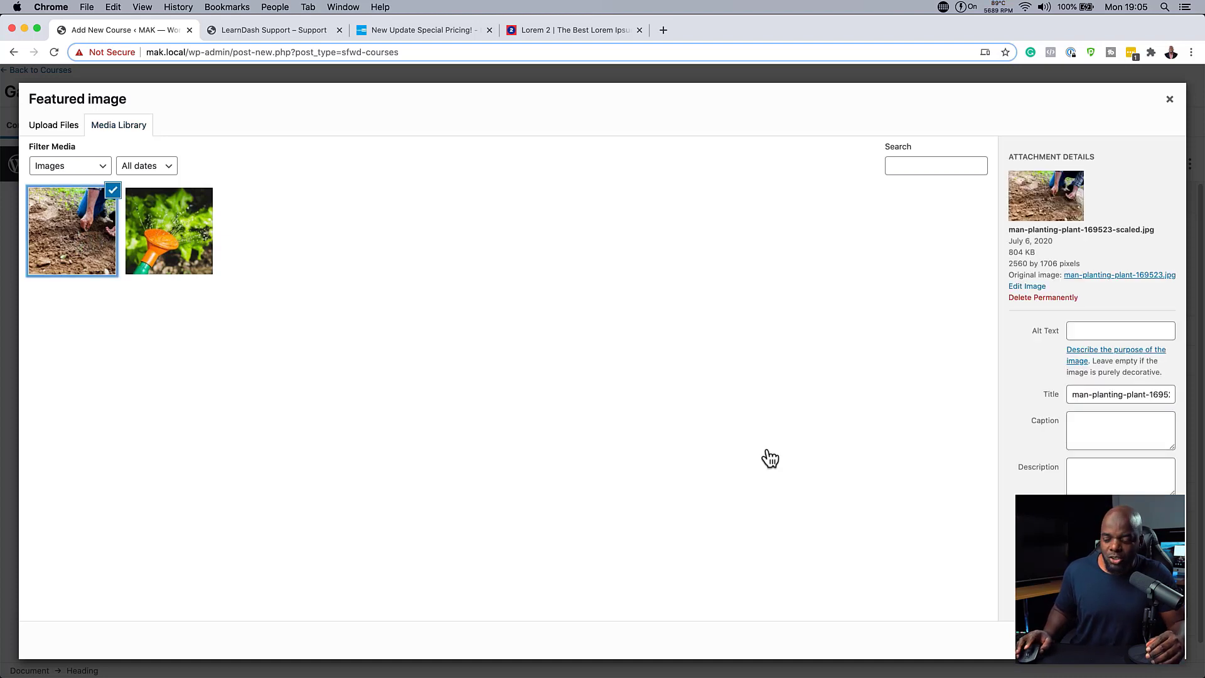
click(1130, 640)
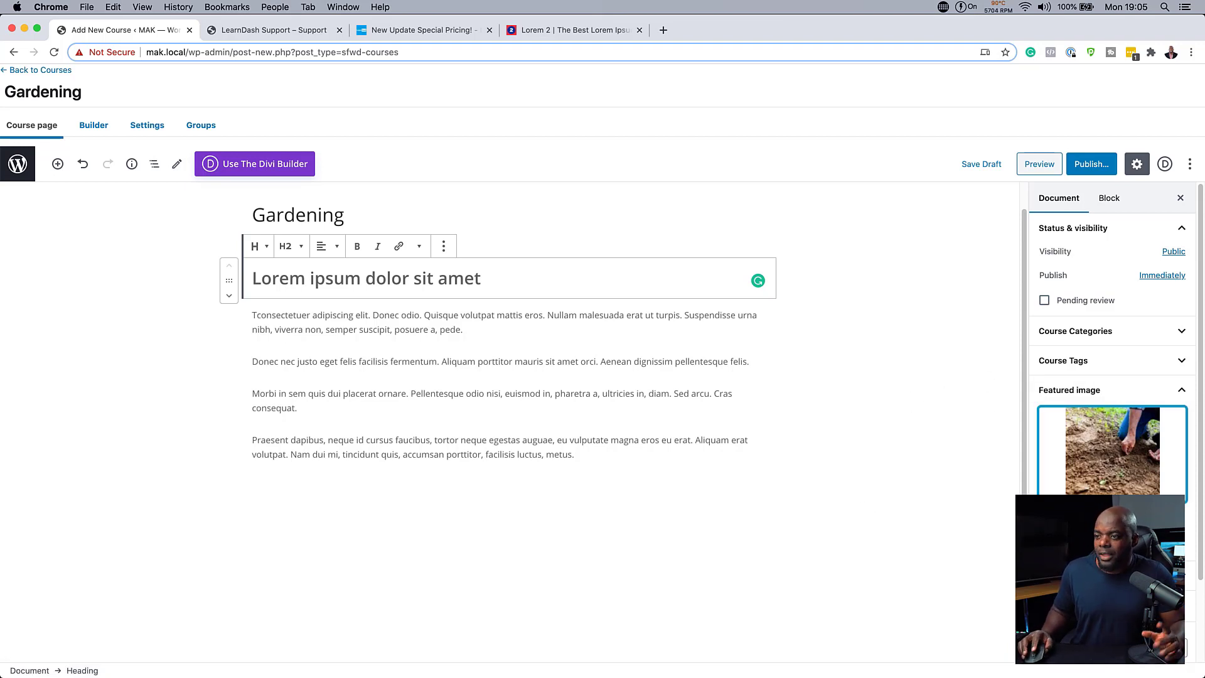
Publish the Gardening course, view its live page, and return to the course editor.
click(1095, 166)
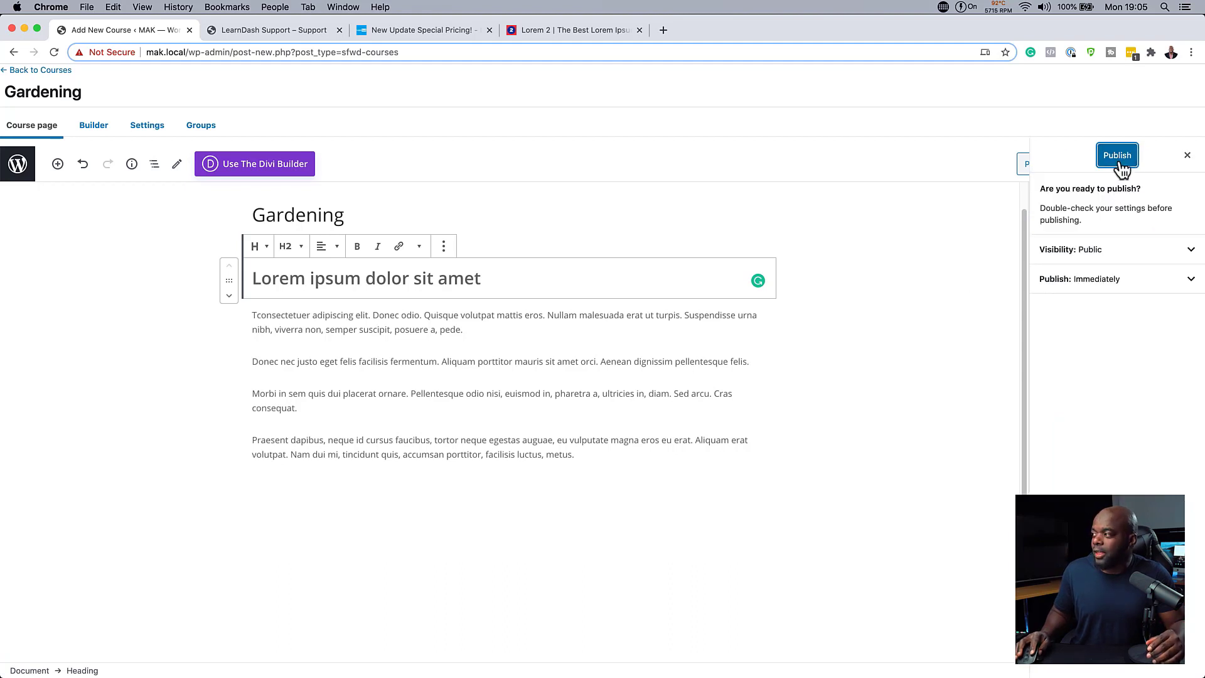
click(1127, 164)
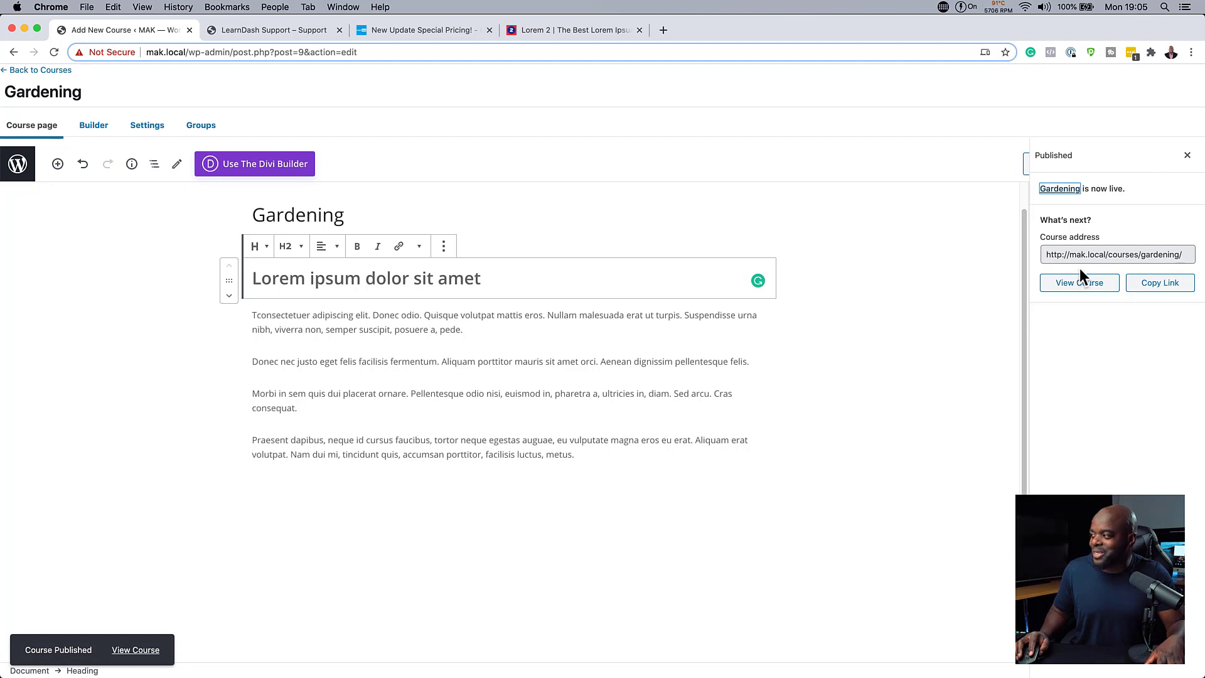
click(1081, 283)
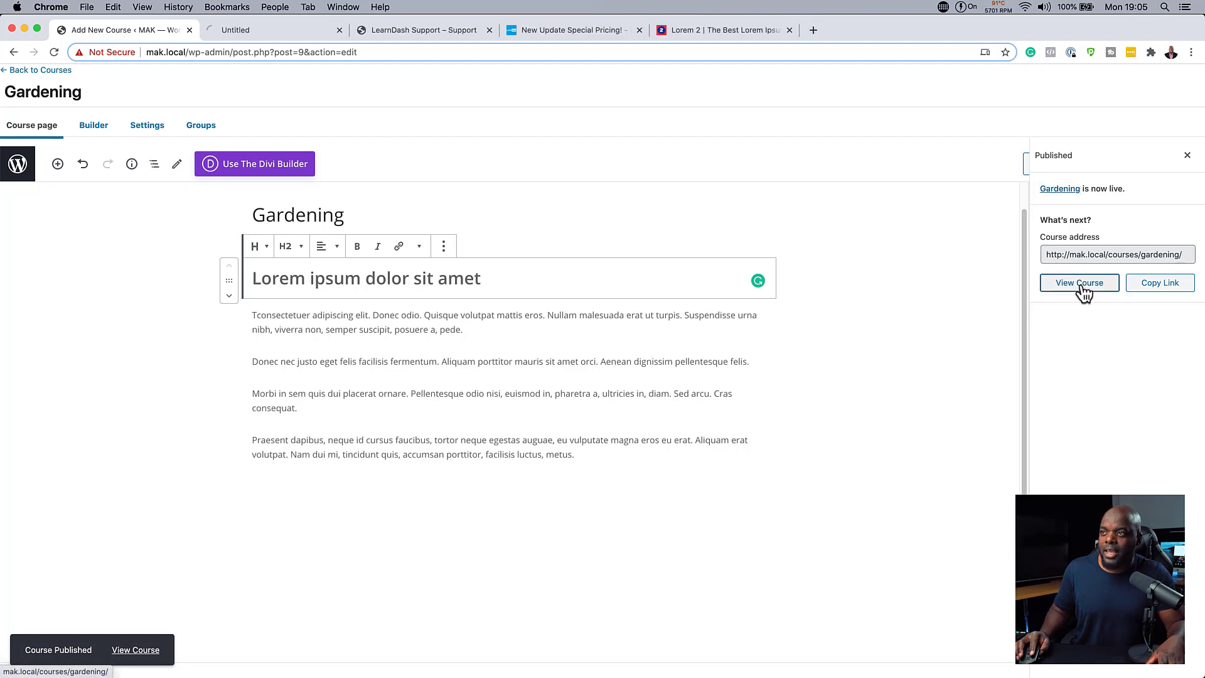
click(279, 25)
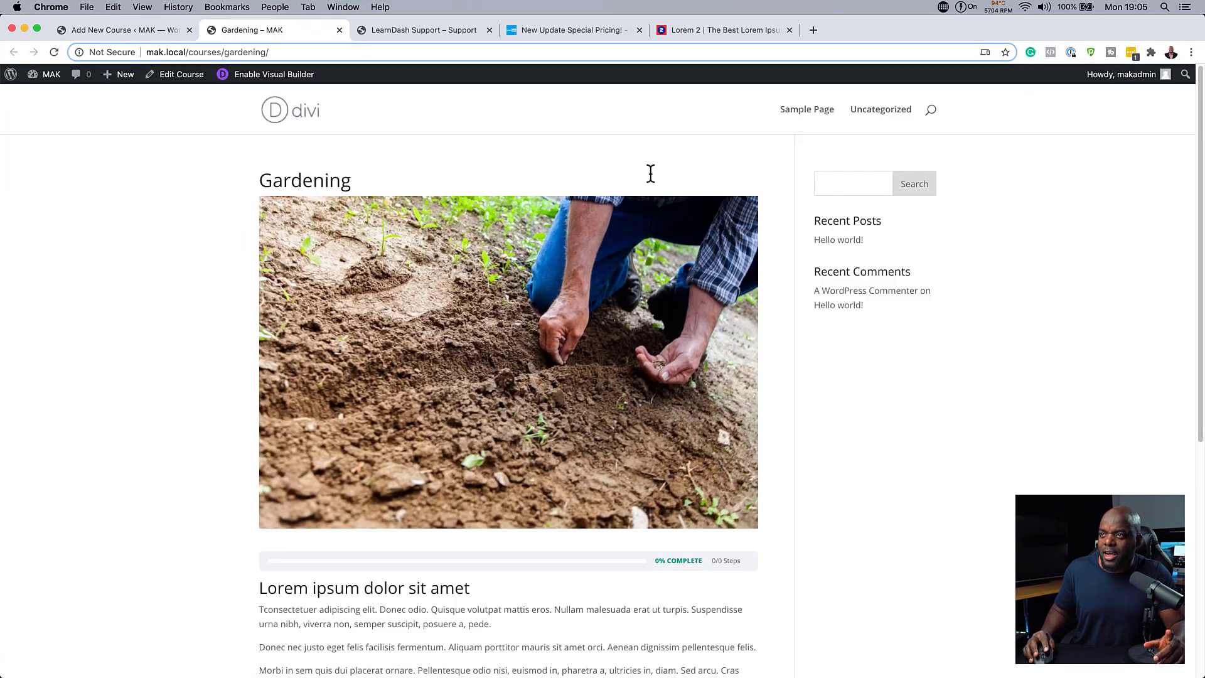
click(146, 31)
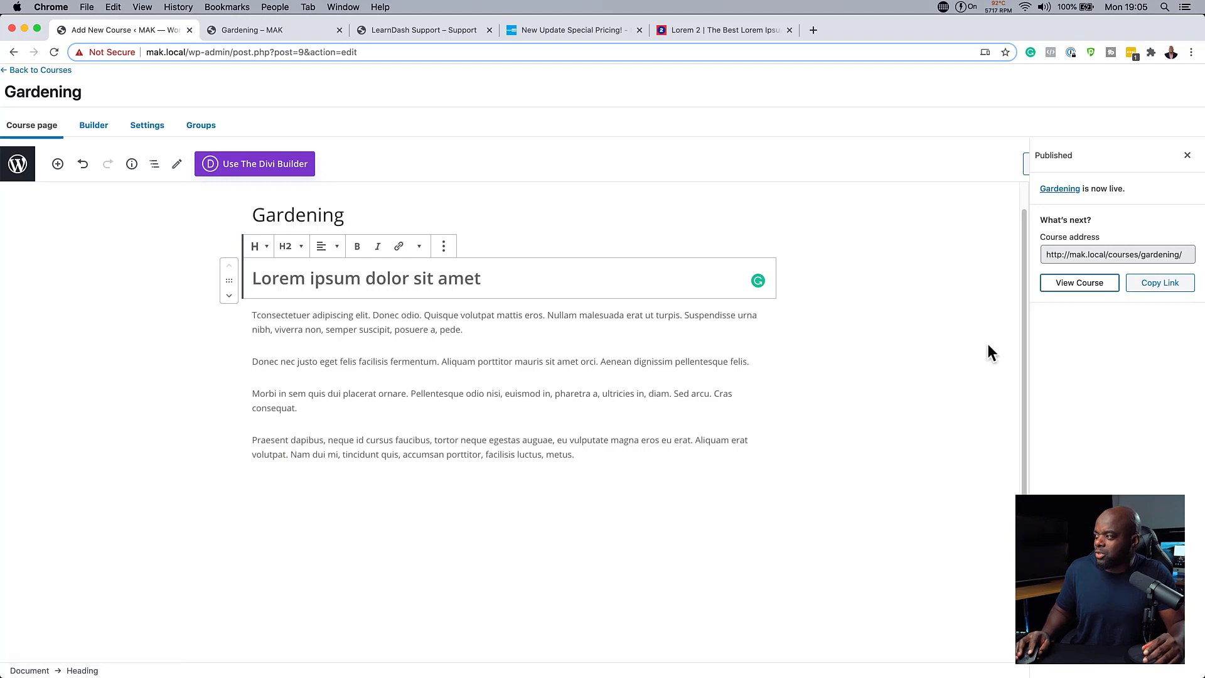
click(169, 342)
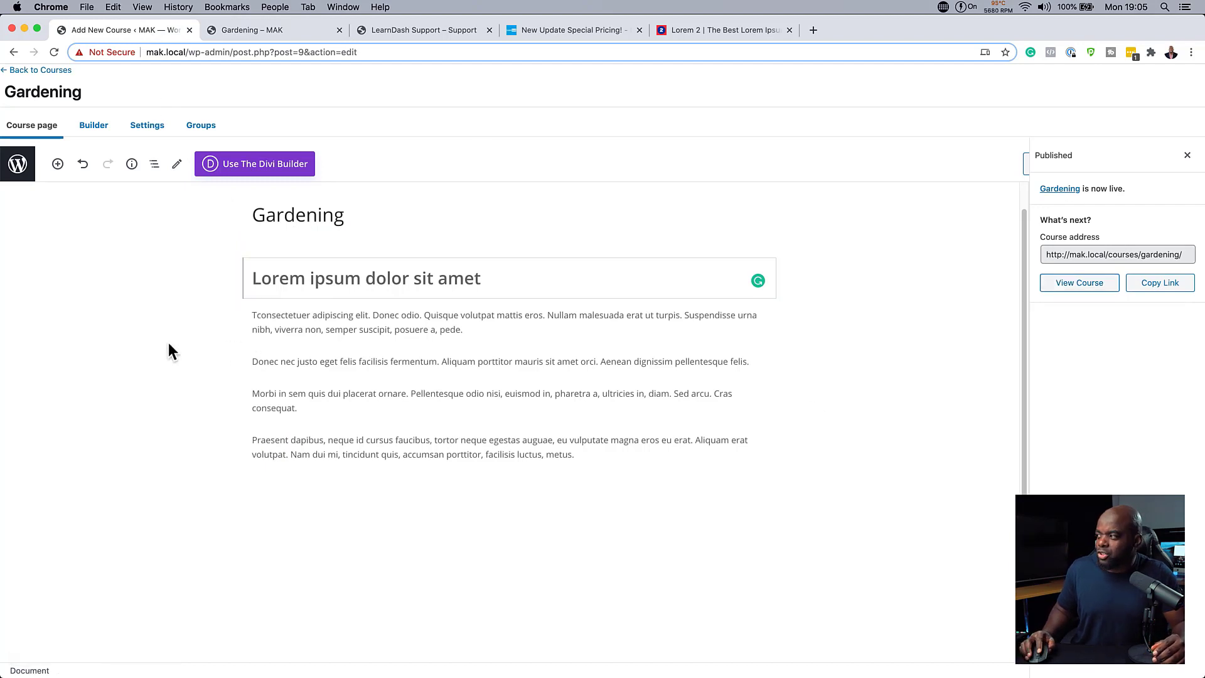
Switch the Gardening course page to a layout without a sidebar in its document settings and update the course.
click(1186, 156)
click(1105, 200)
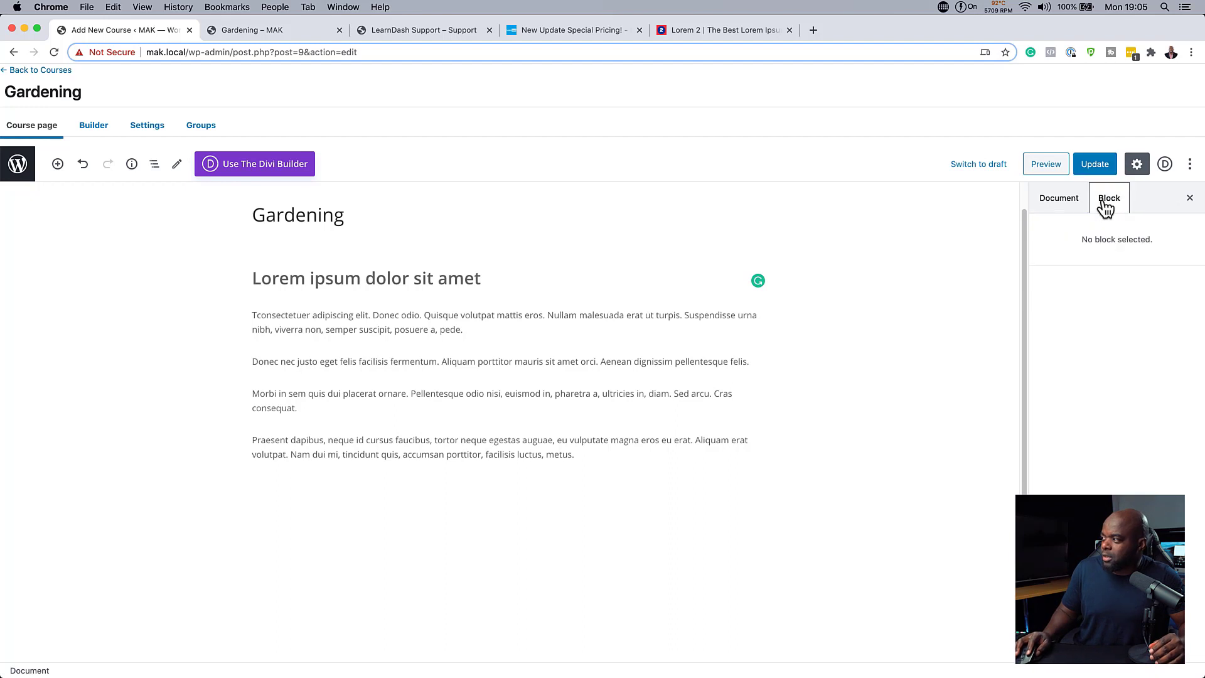
click(1061, 199)
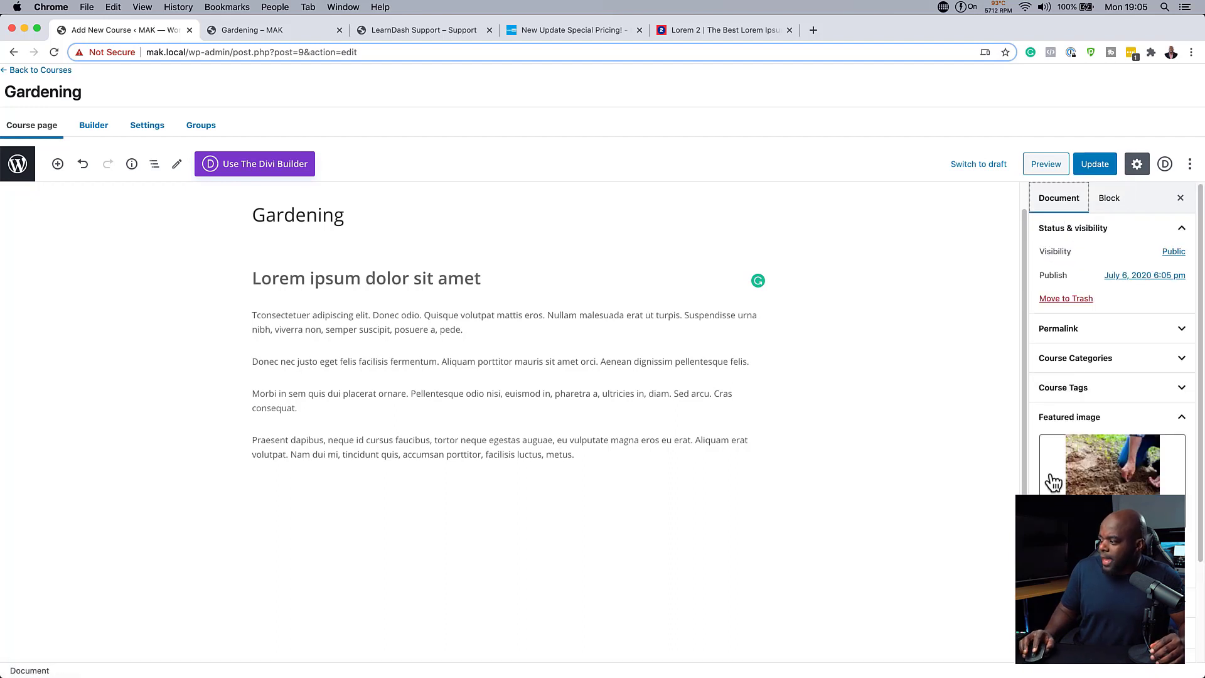
scroll(1099, 489, down, 3)
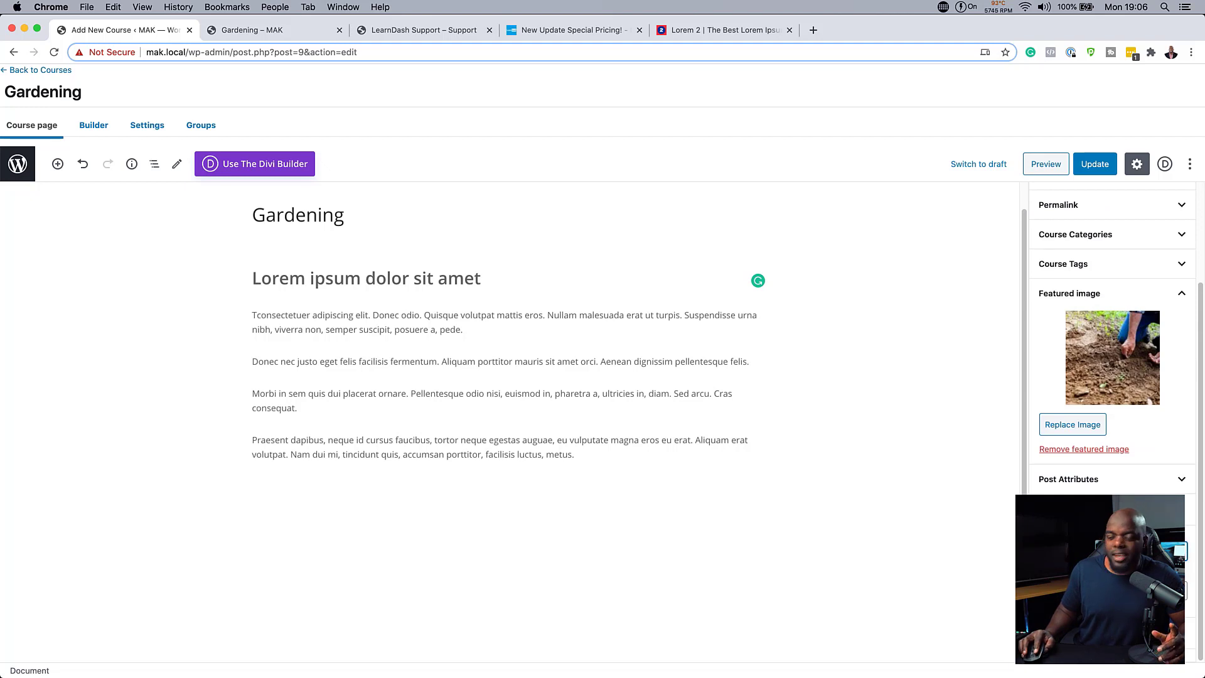
click(1101, 169)
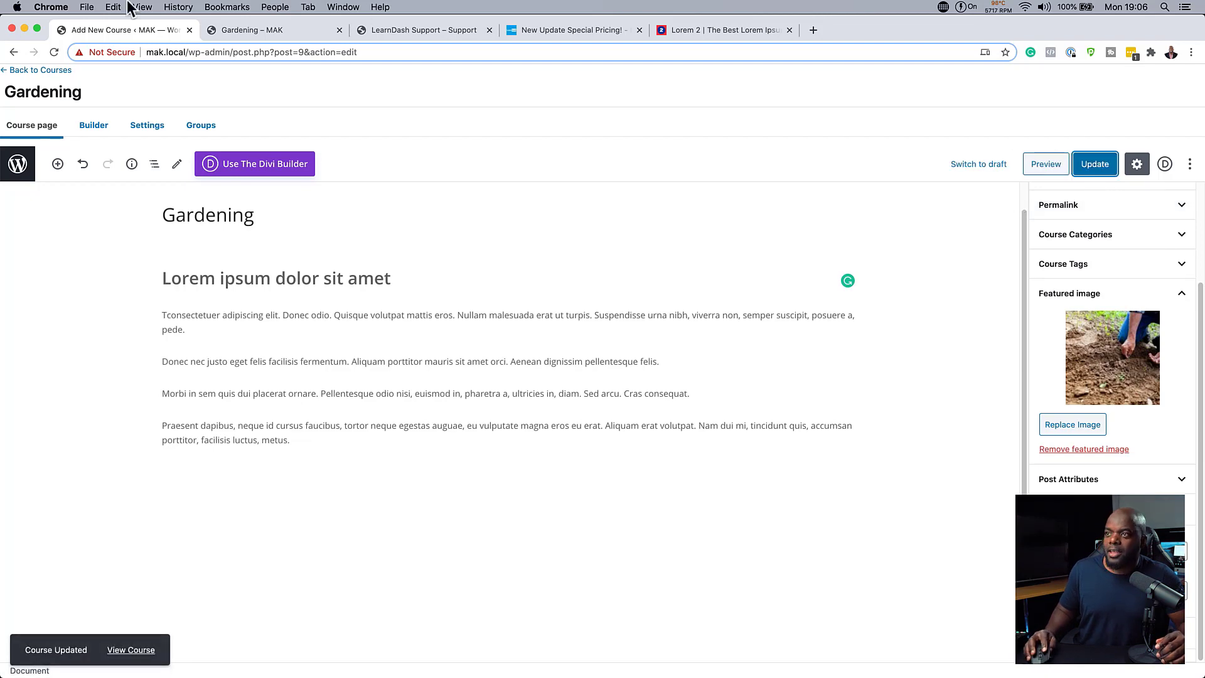
Reload the live Gardening page, check its layout from the featured image down to the text, and return to the course editor.
click(248, 30)
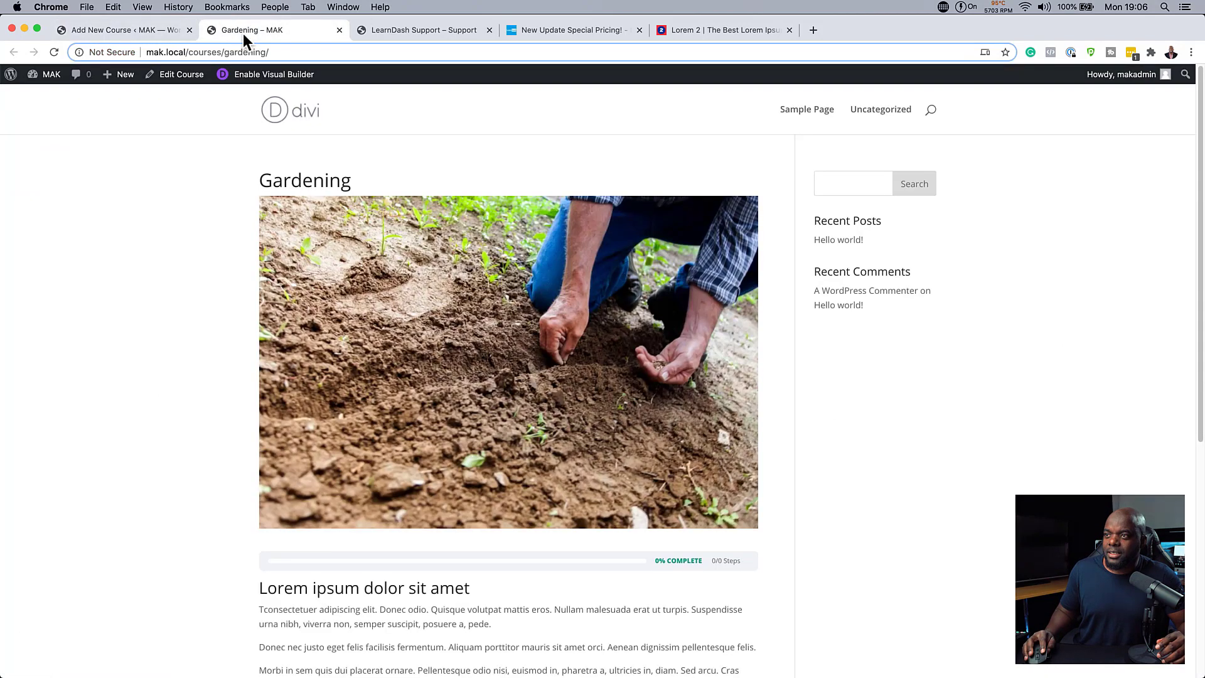
click(55, 53)
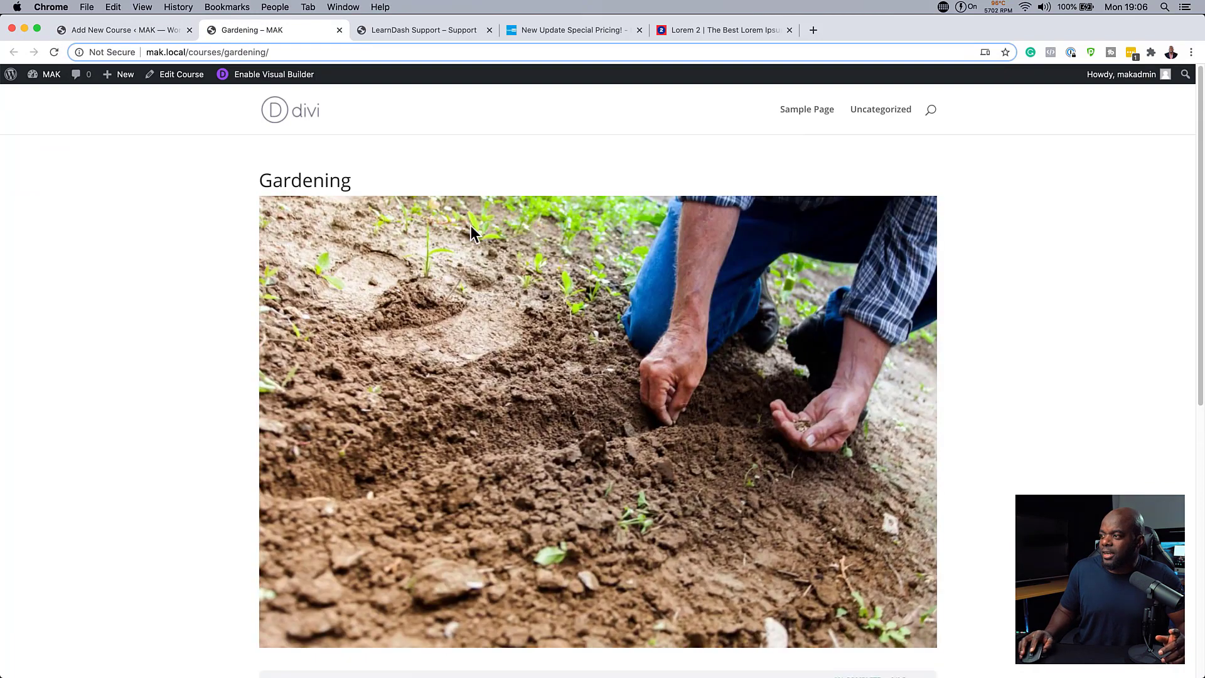
scroll(910, 419, down, 5)
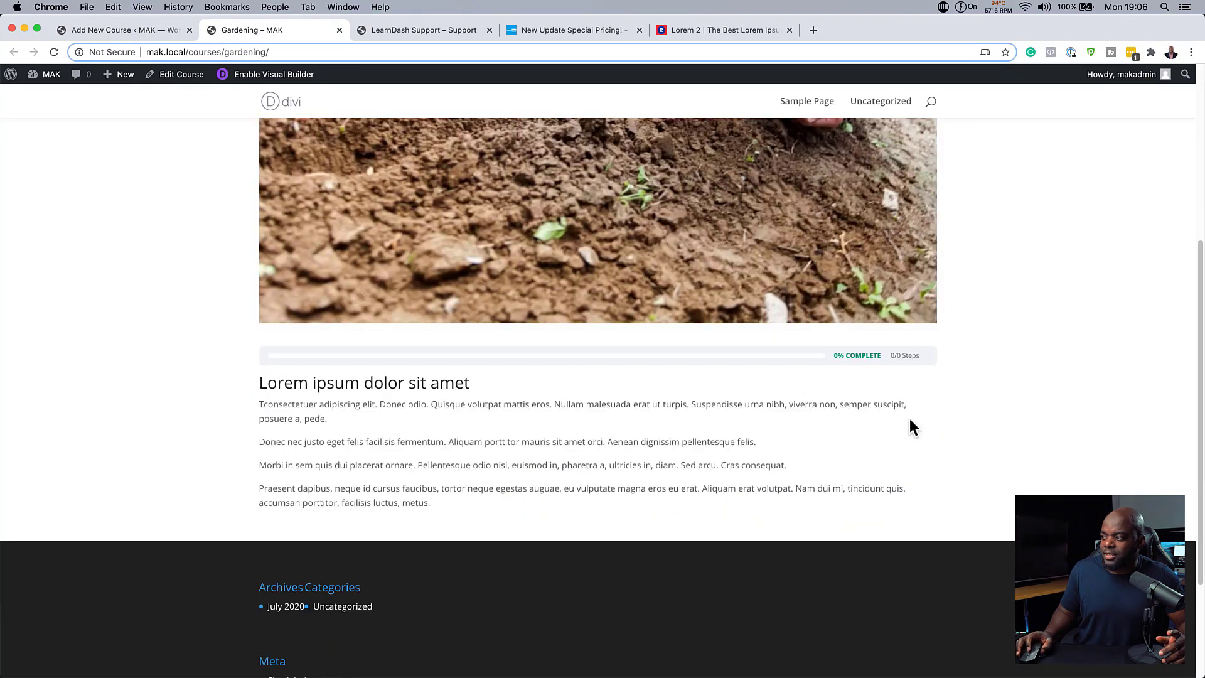
scroll(909, 418, up, 5)
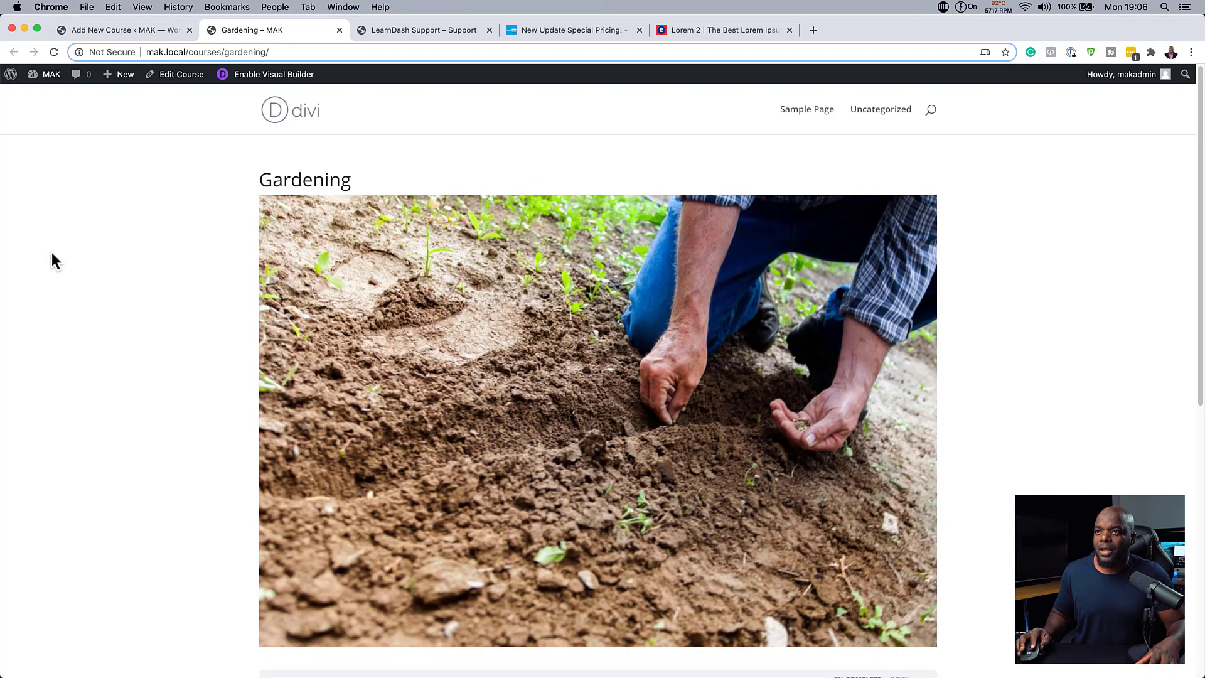
click(123, 29)
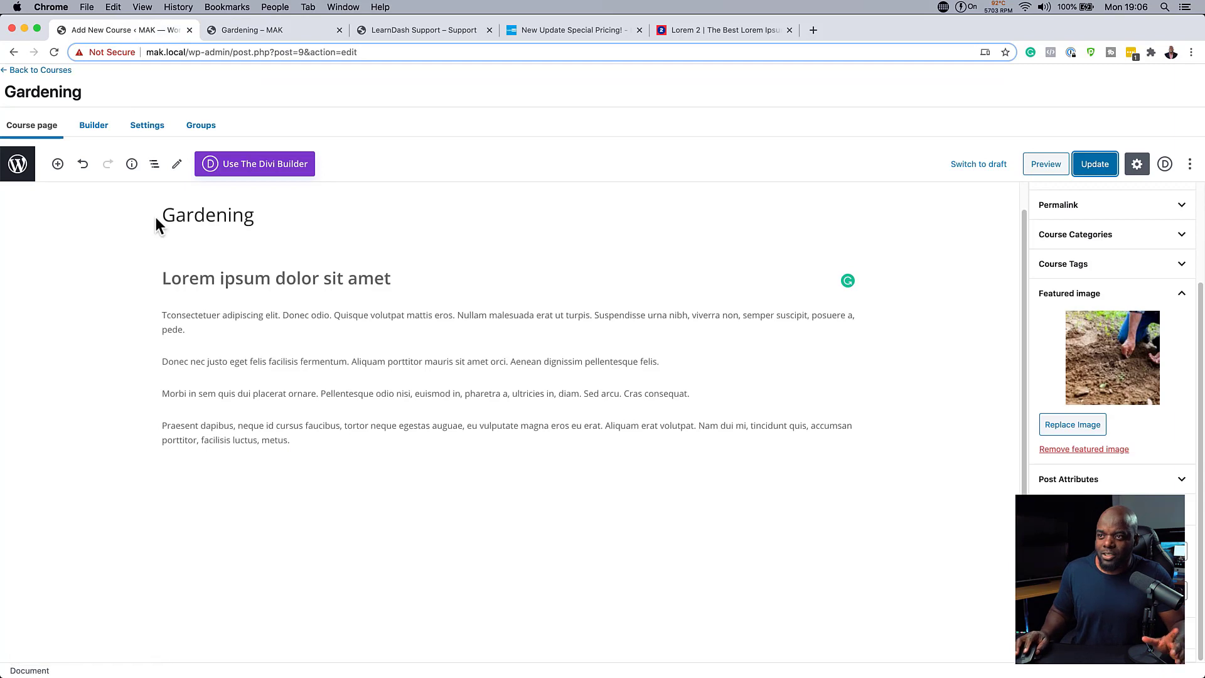
Open the Gardening course's builder and add a section heading titled "Module 1".
click(94, 129)
click(103, 127)
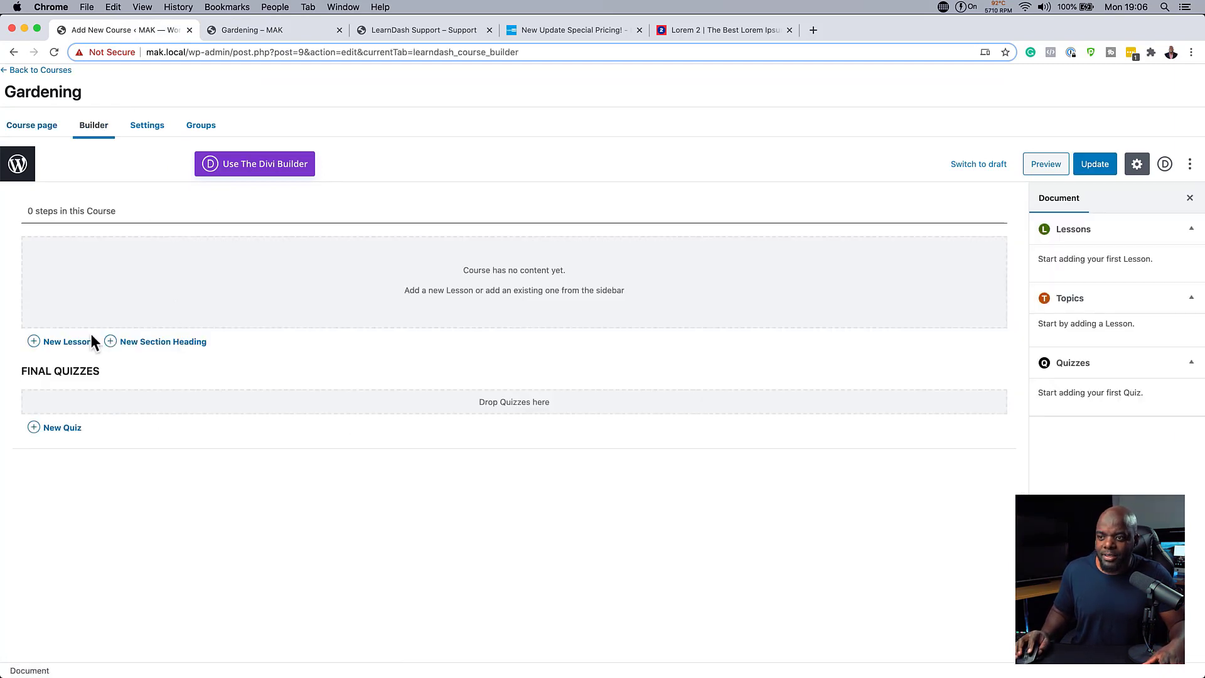
click(172, 347)
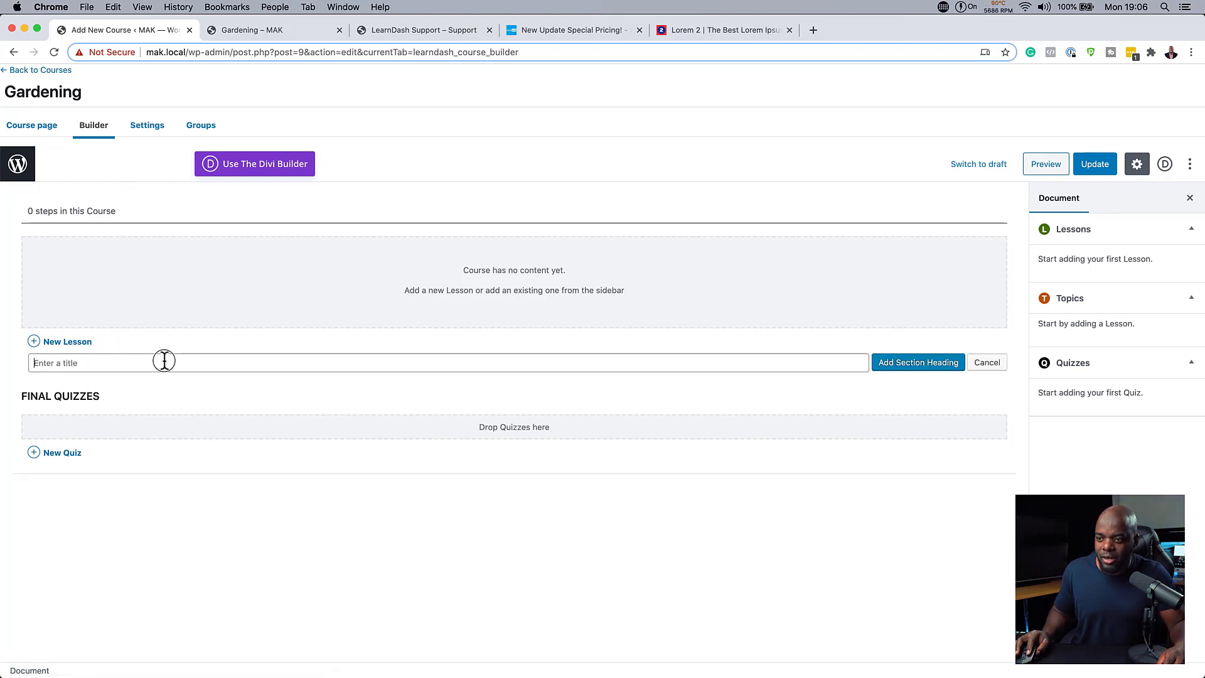
text(Module 1)
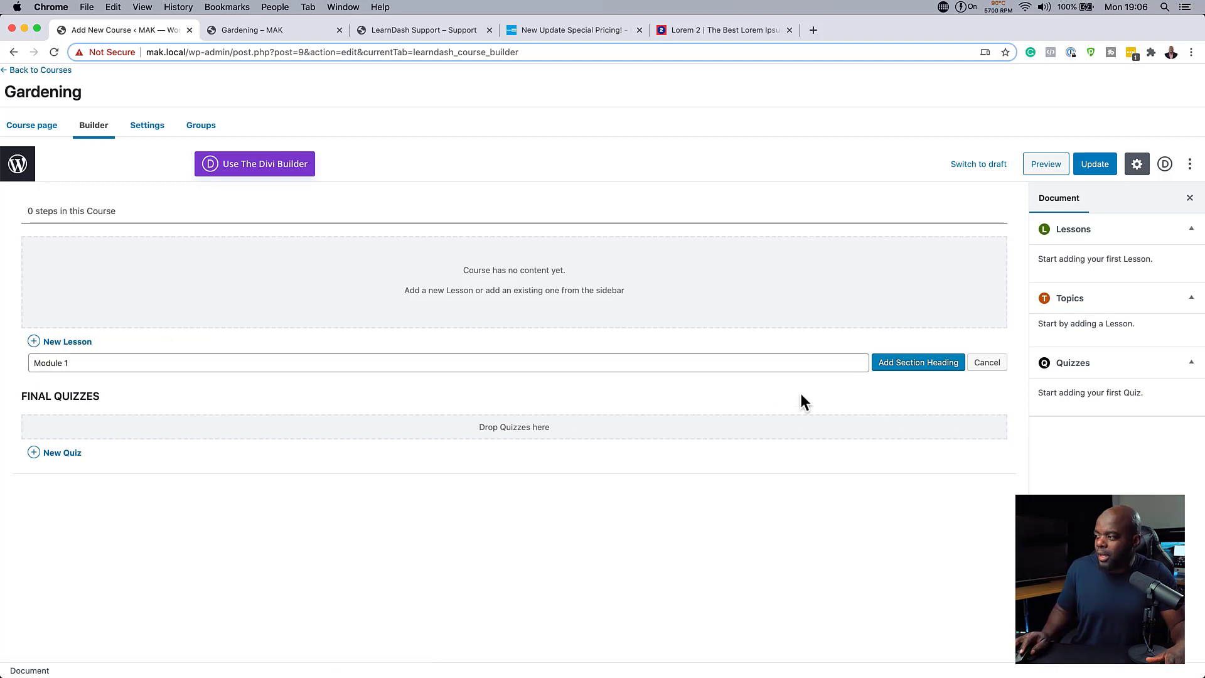
click(916, 364)
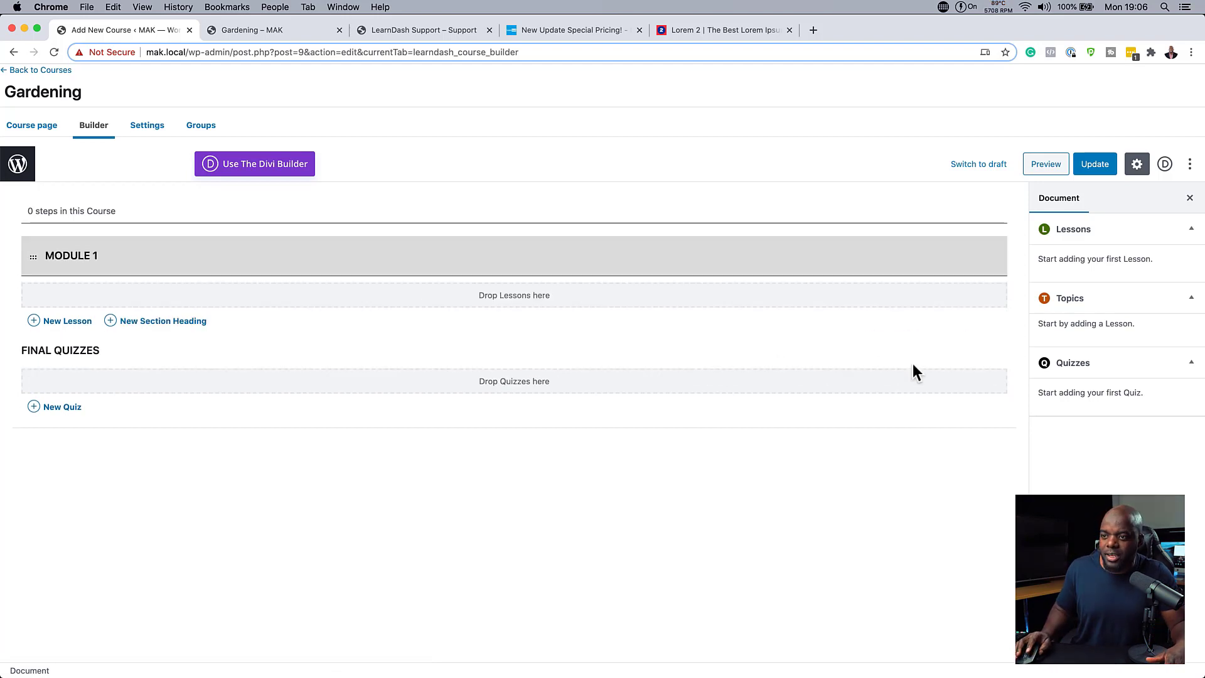
Add the section headings "Module 2" and "Module 3" below Module 1 and update the course.
click(190, 321)
text(Module 2)
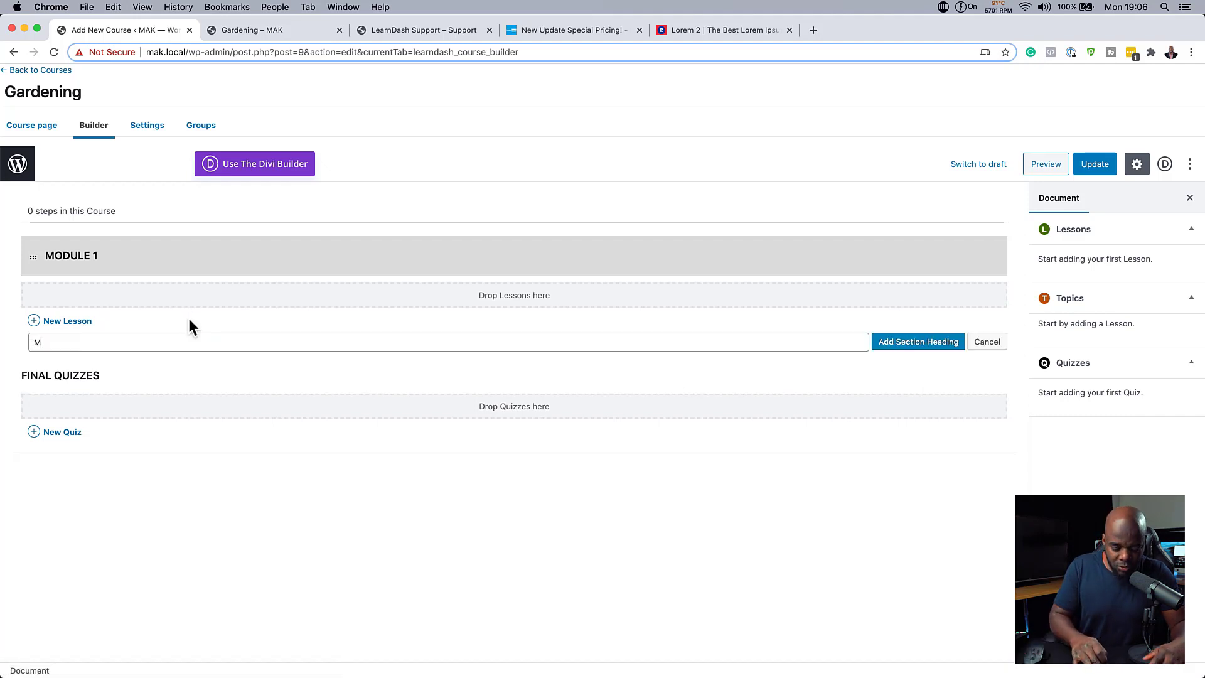
click(939, 347)
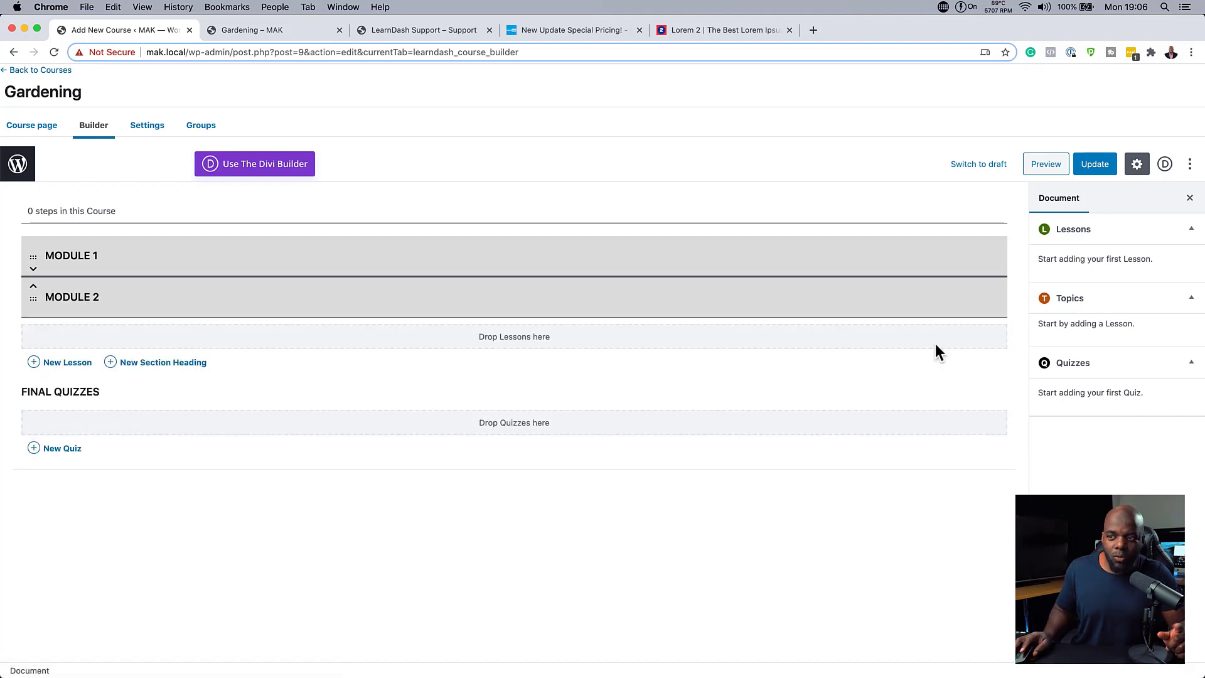
click(173, 364)
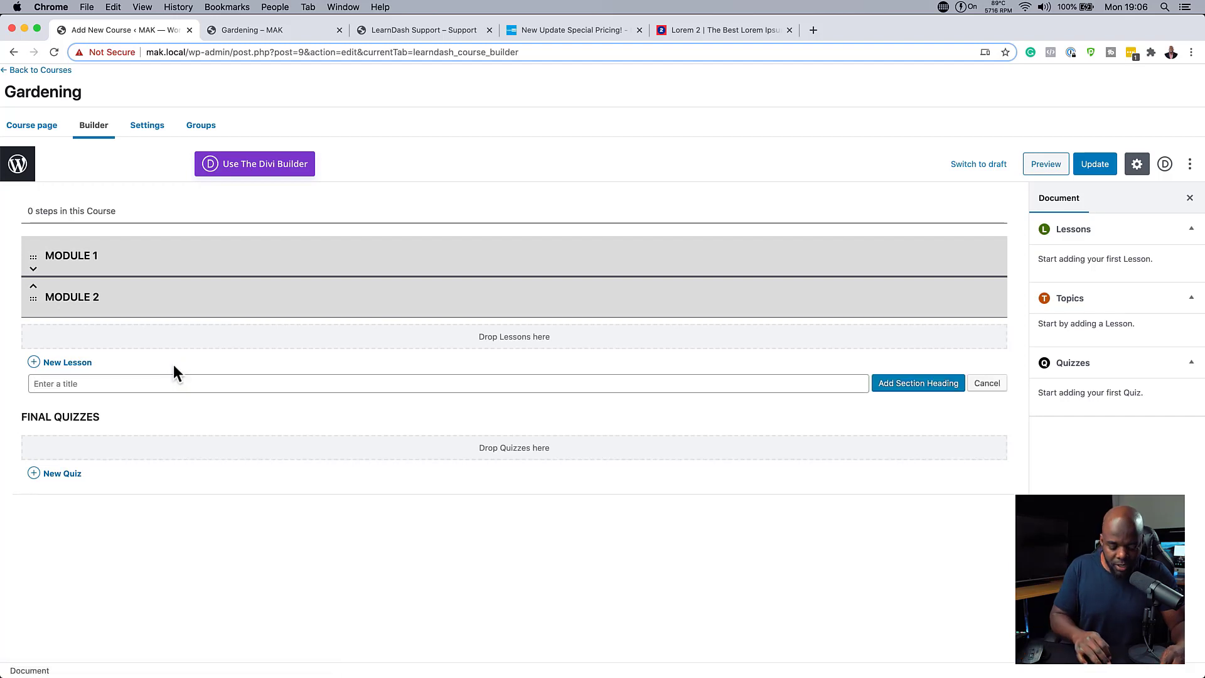
text(Module 3)
click(913, 383)
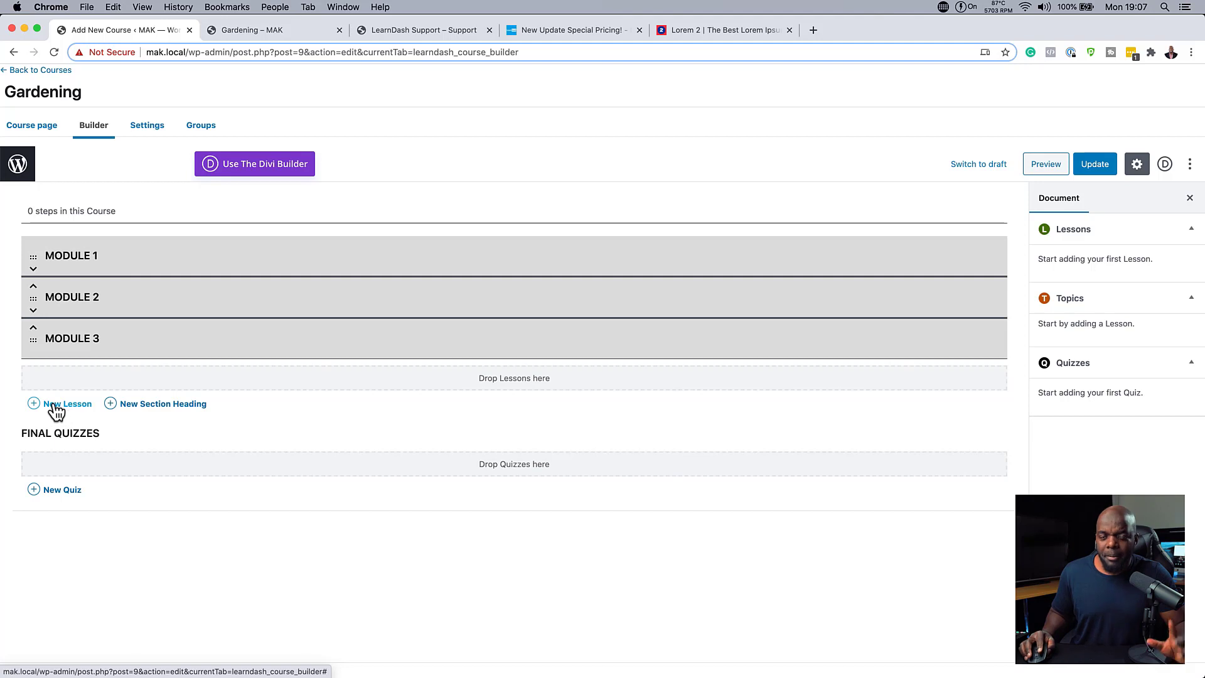
click(1094, 165)
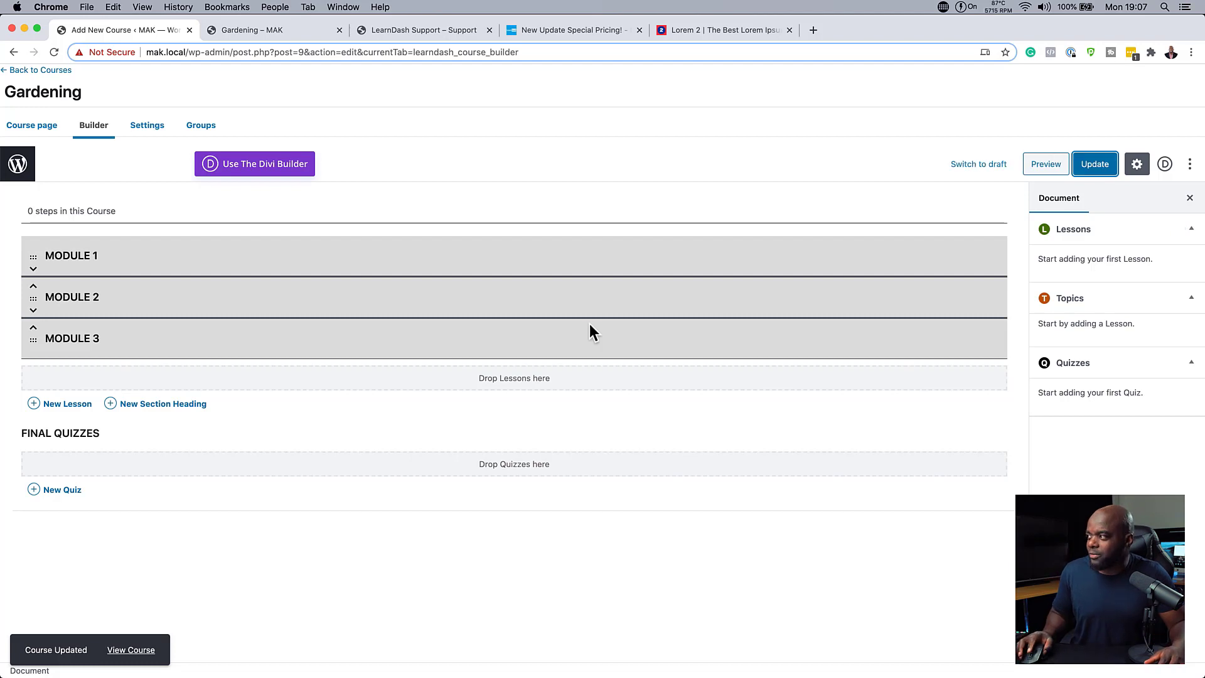
Add a lesson titled "Lesson 1" and move it directly under the Module 1 heading.
click(75, 405)
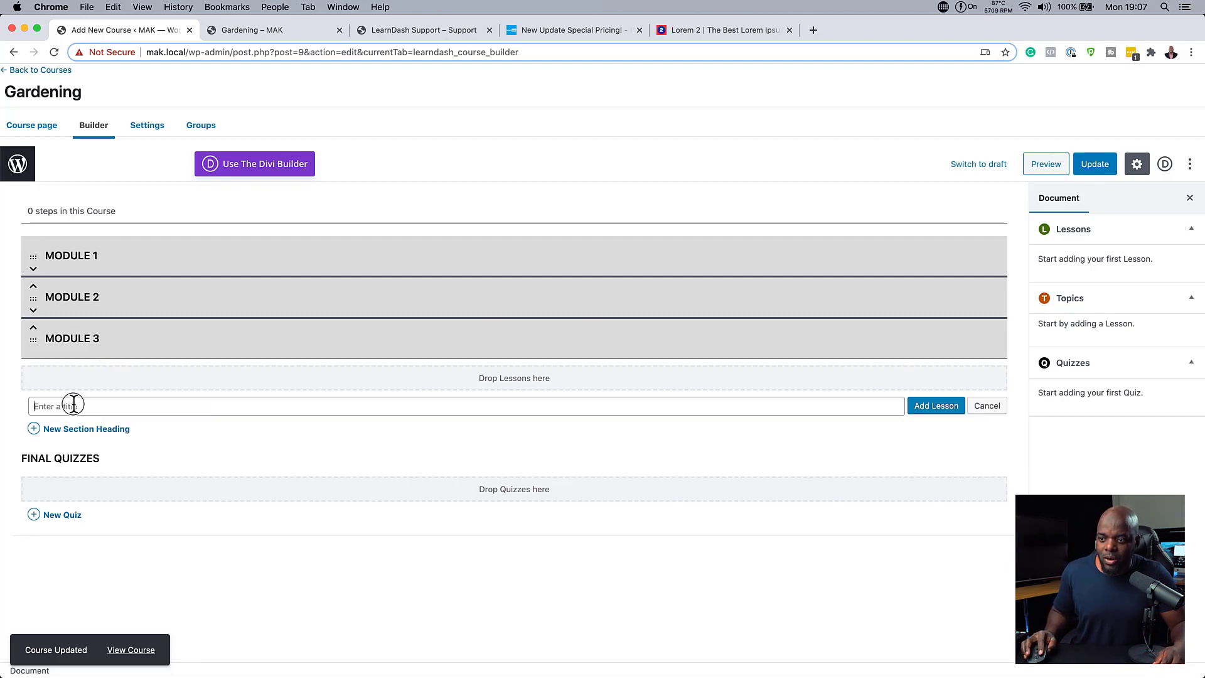
text(Lesson 1)
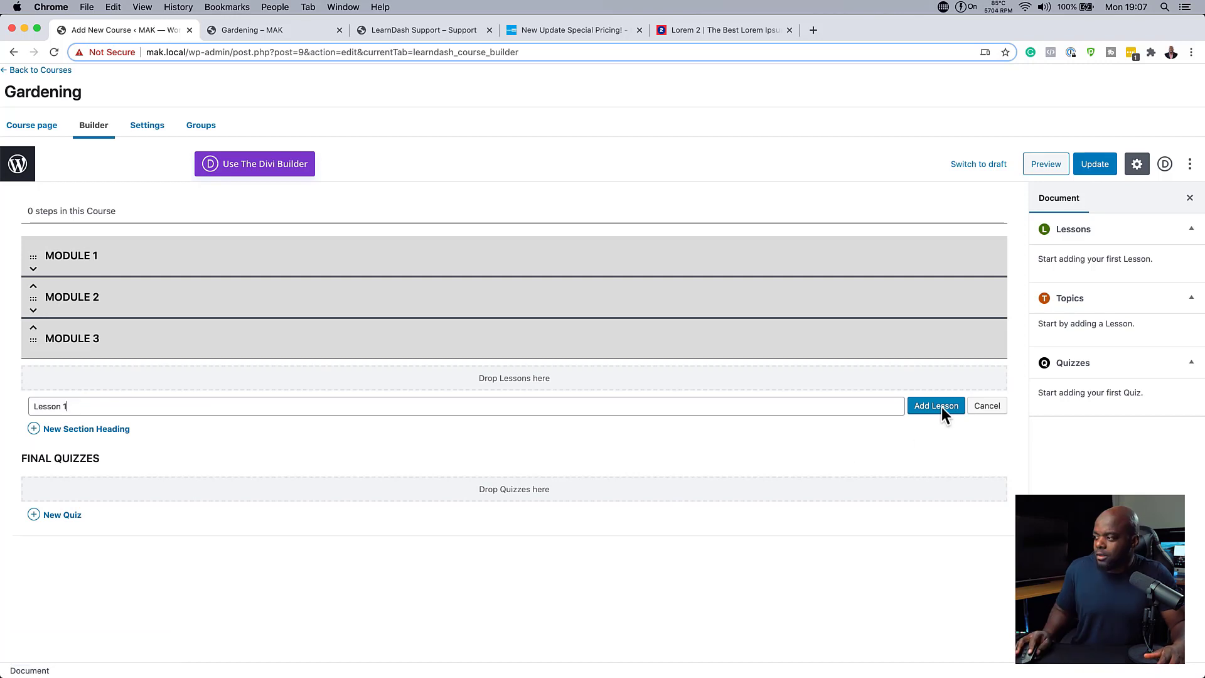
click(941, 407)
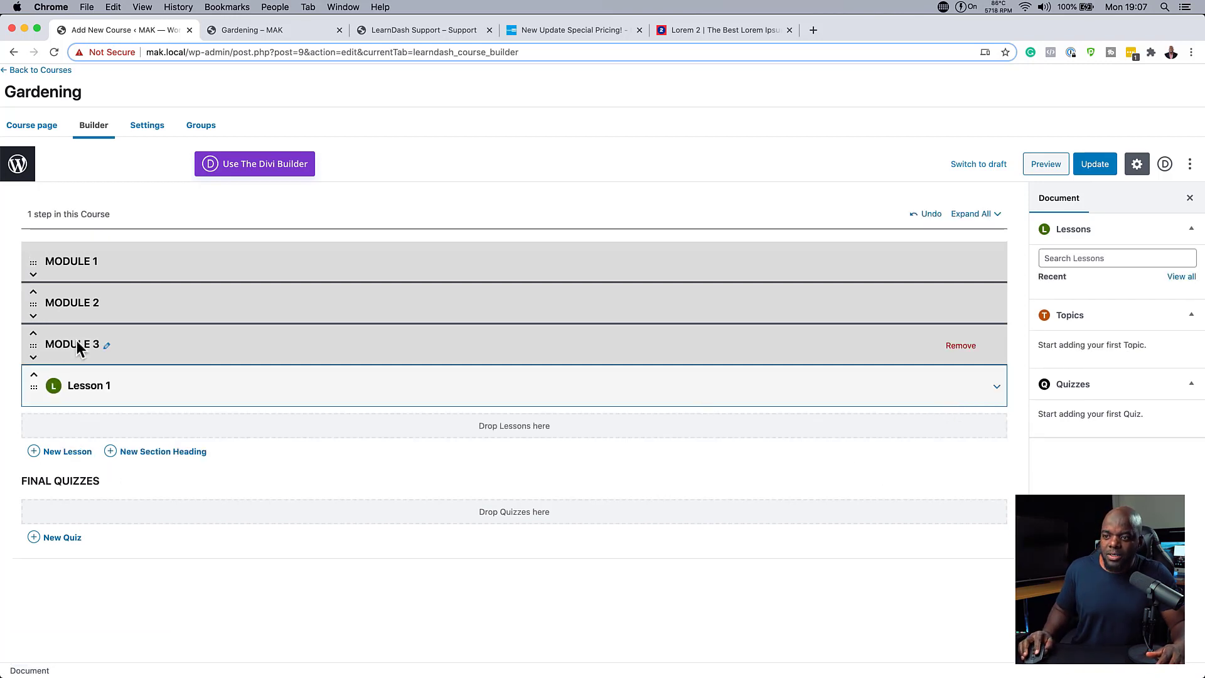
drag(34, 386, 40, 303)
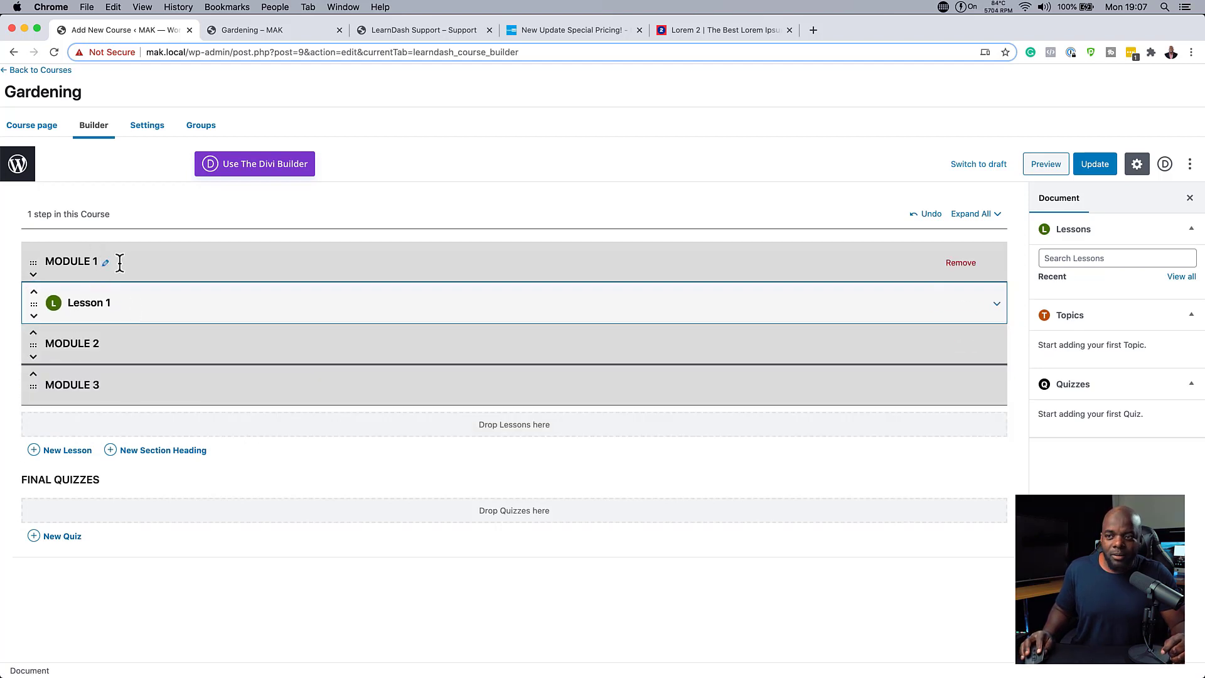
Add a lesson titled "Lesson 2" and move it under Lesson 1 in Module 1.
click(77, 450)
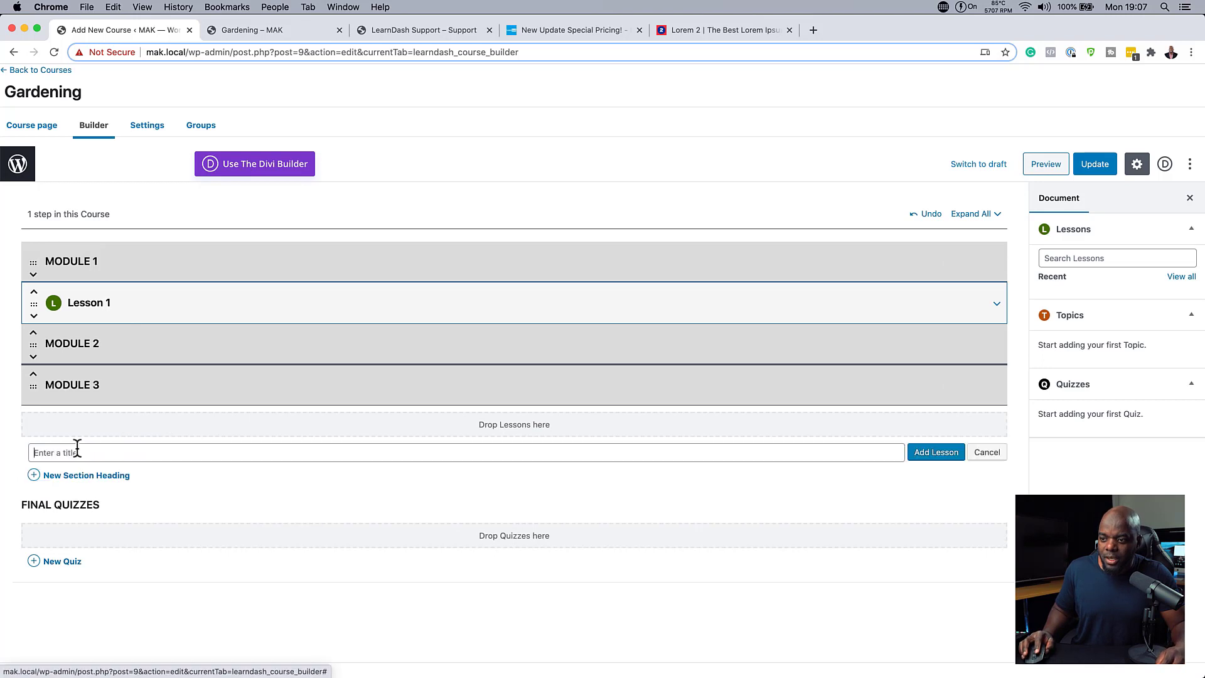
text(Lesson 2)
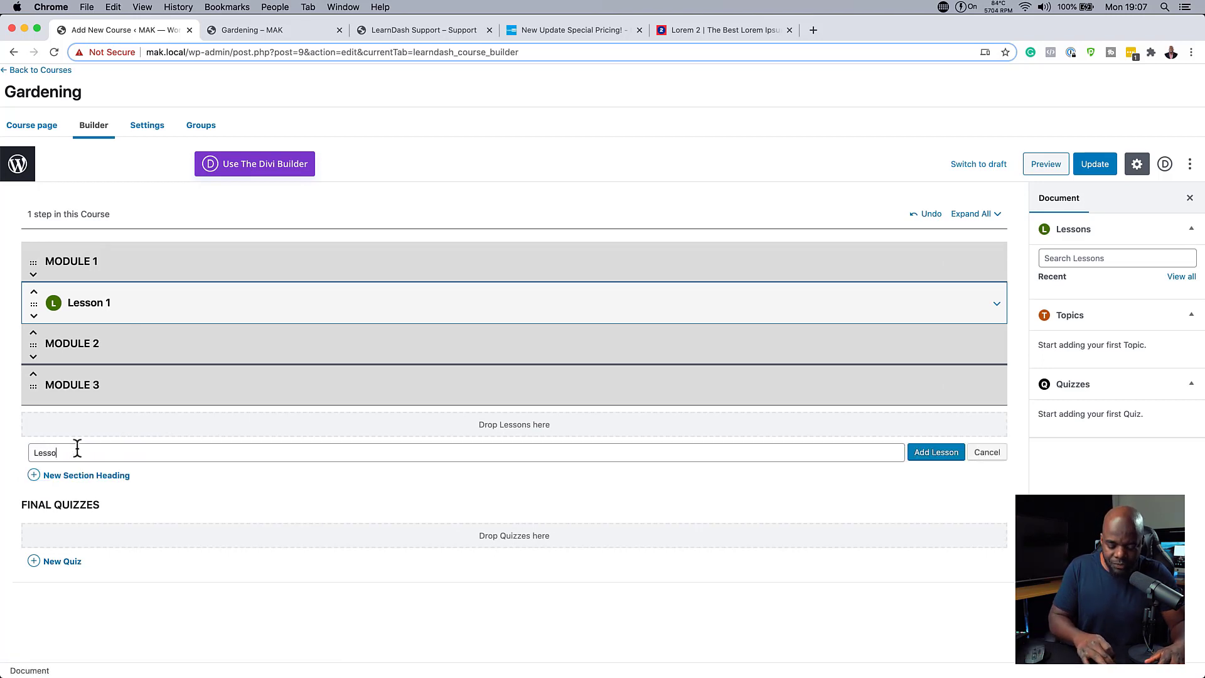
click(935, 450)
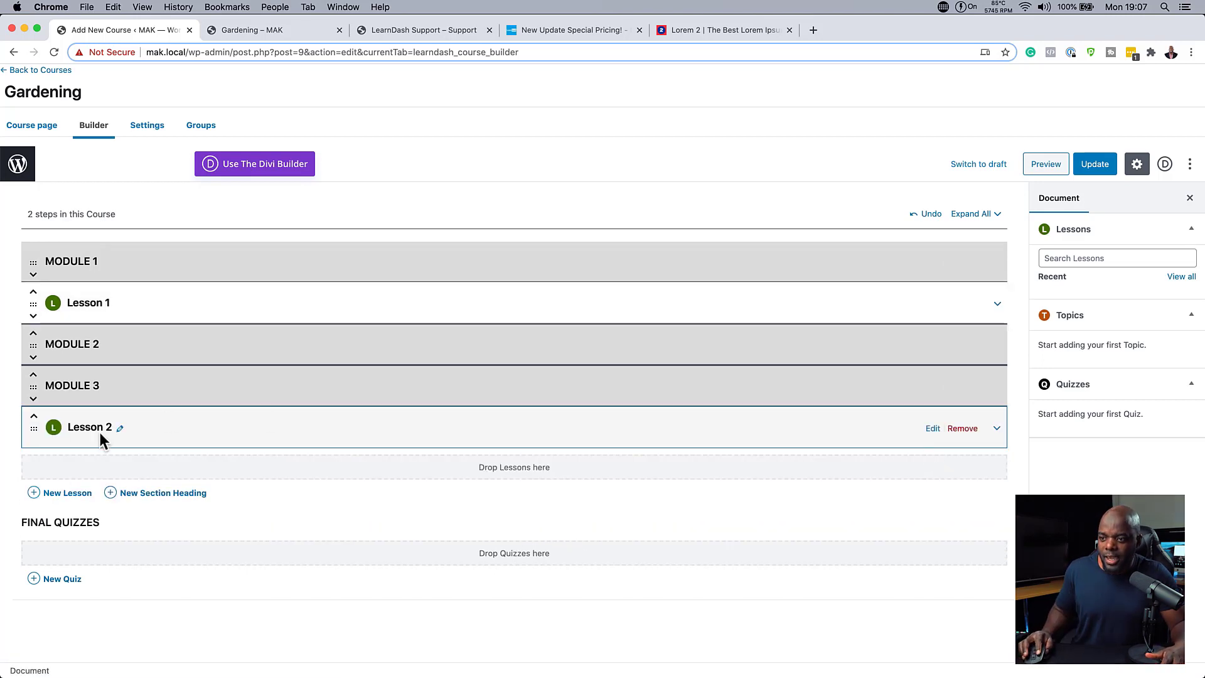
drag(33, 429, 33, 344)
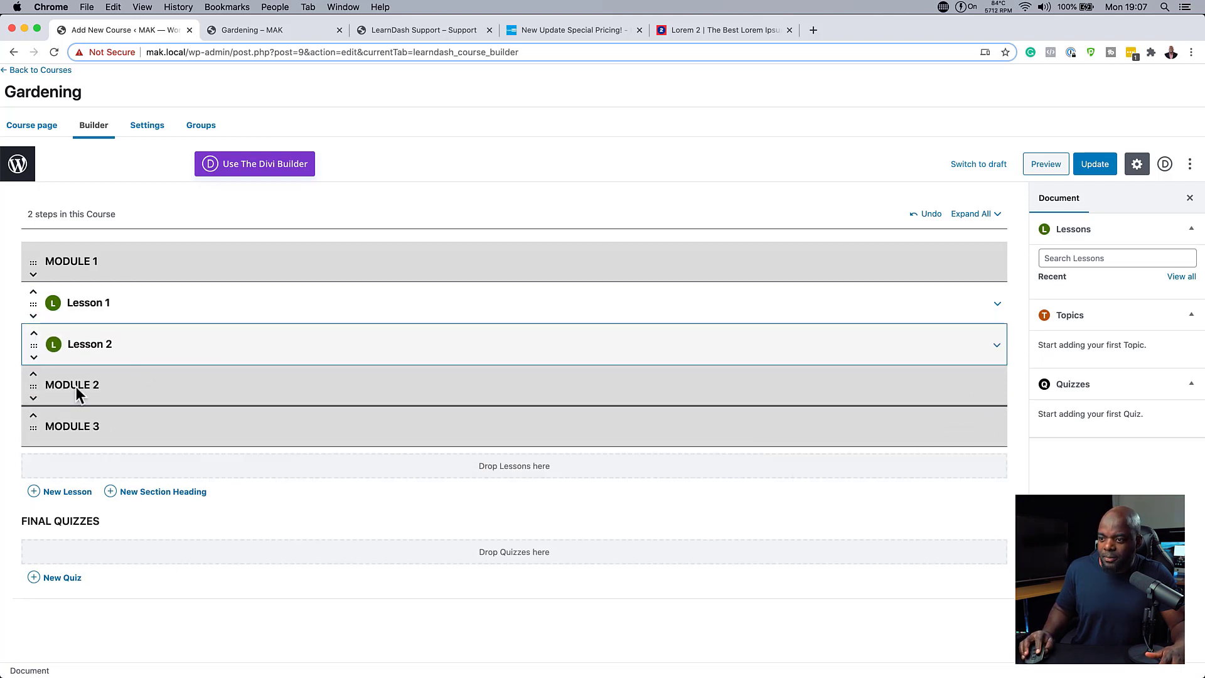
Add a lesson titled "Lesson 3" and move it directly under the Module 2 heading.
click(55, 491)
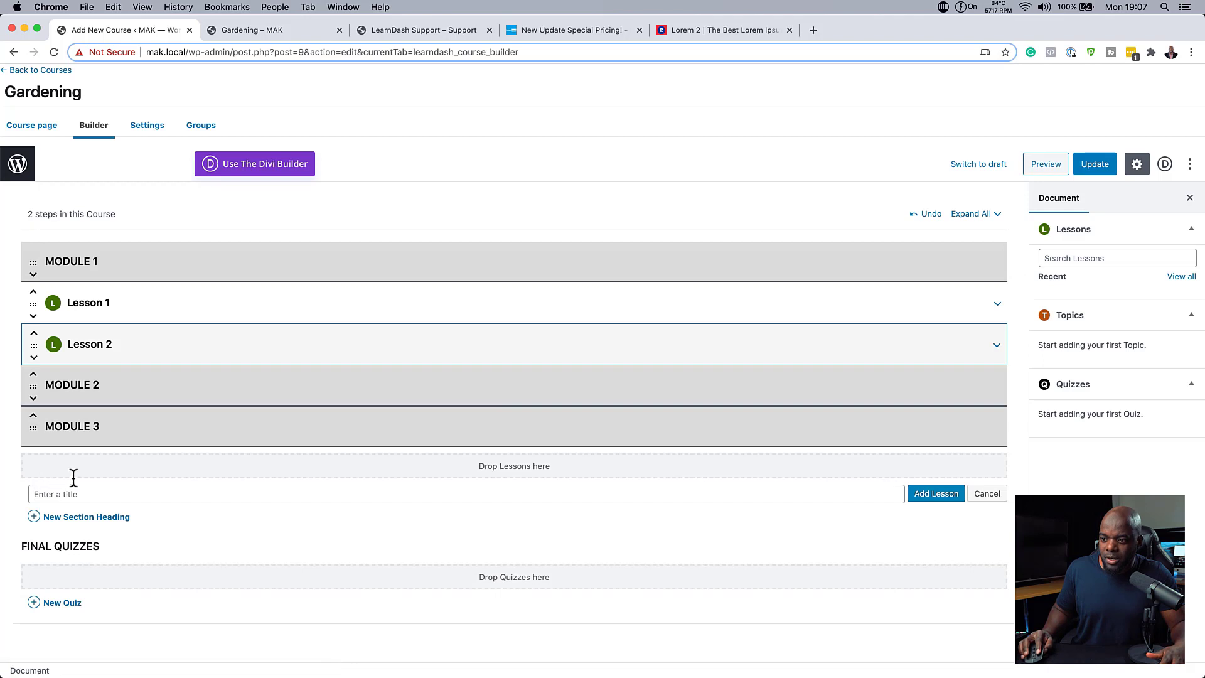
text(Lesson 3)
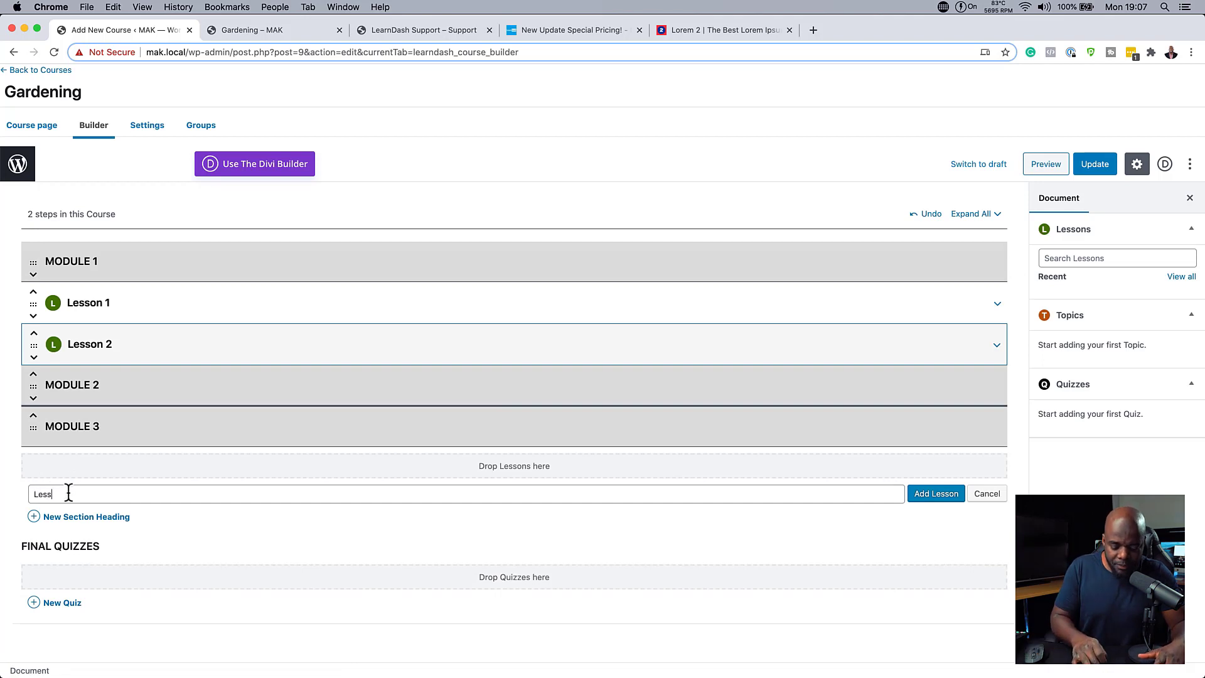
click(945, 495)
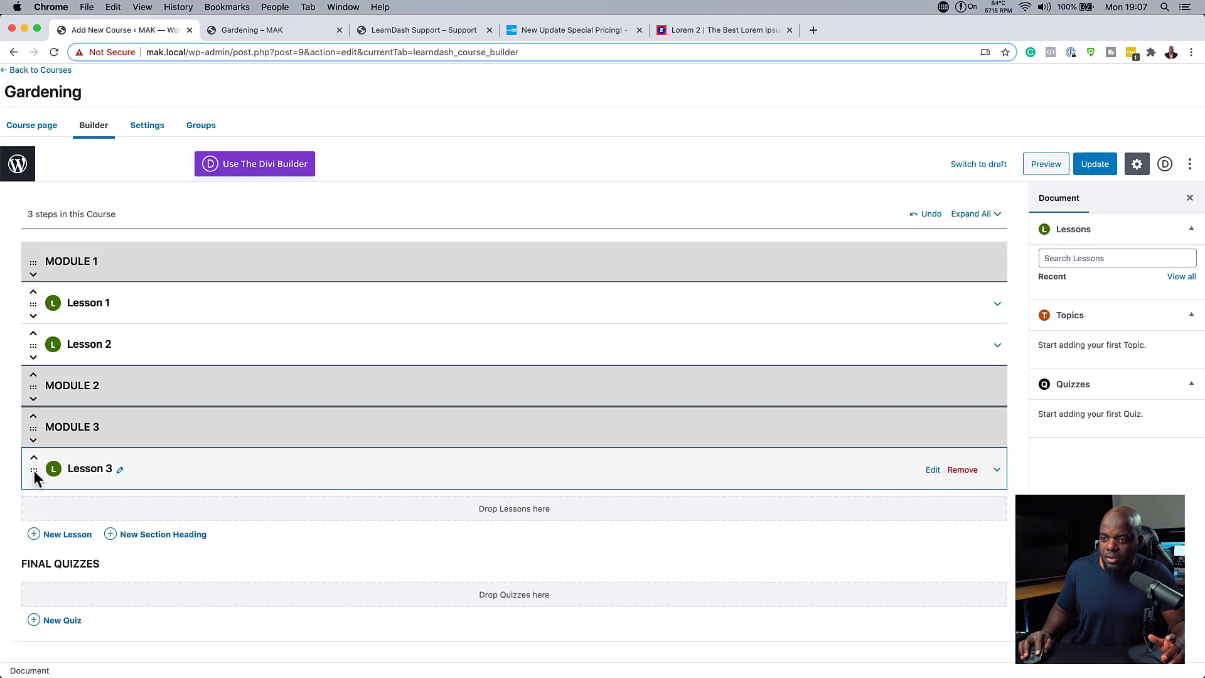
drag(34, 470, 33, 425)
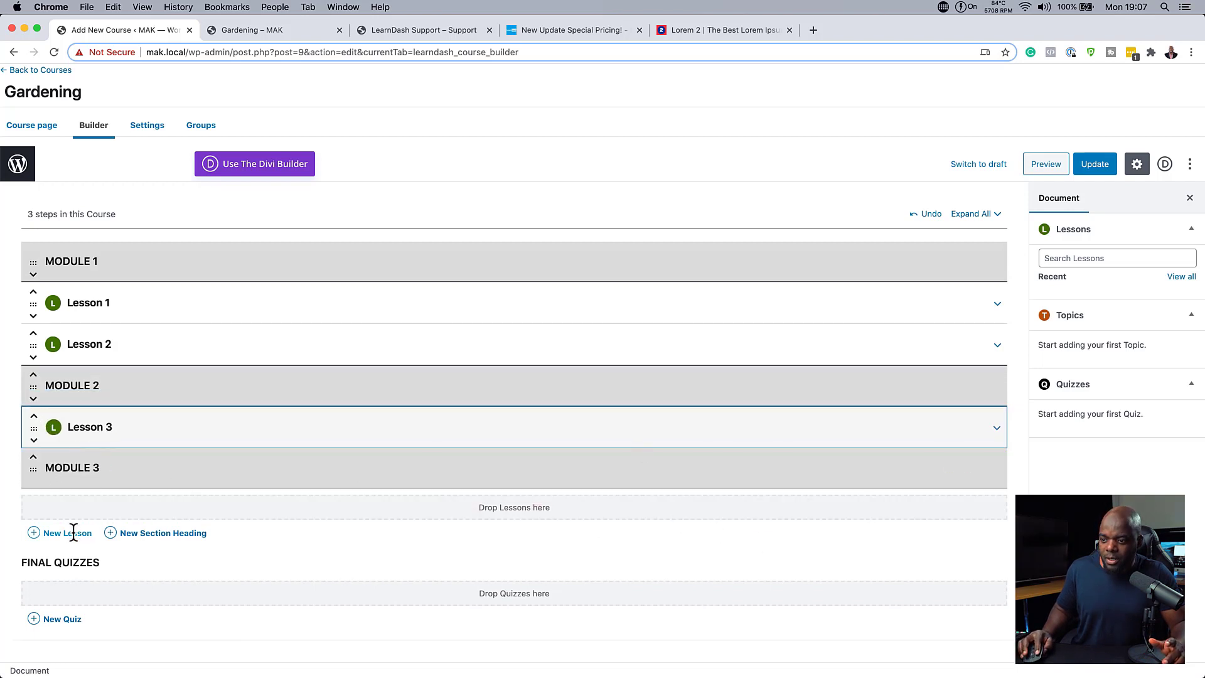
Add a lesson titled "Lesson 4" and move it under Lesson 3 in Module 2.
click(70, 533)
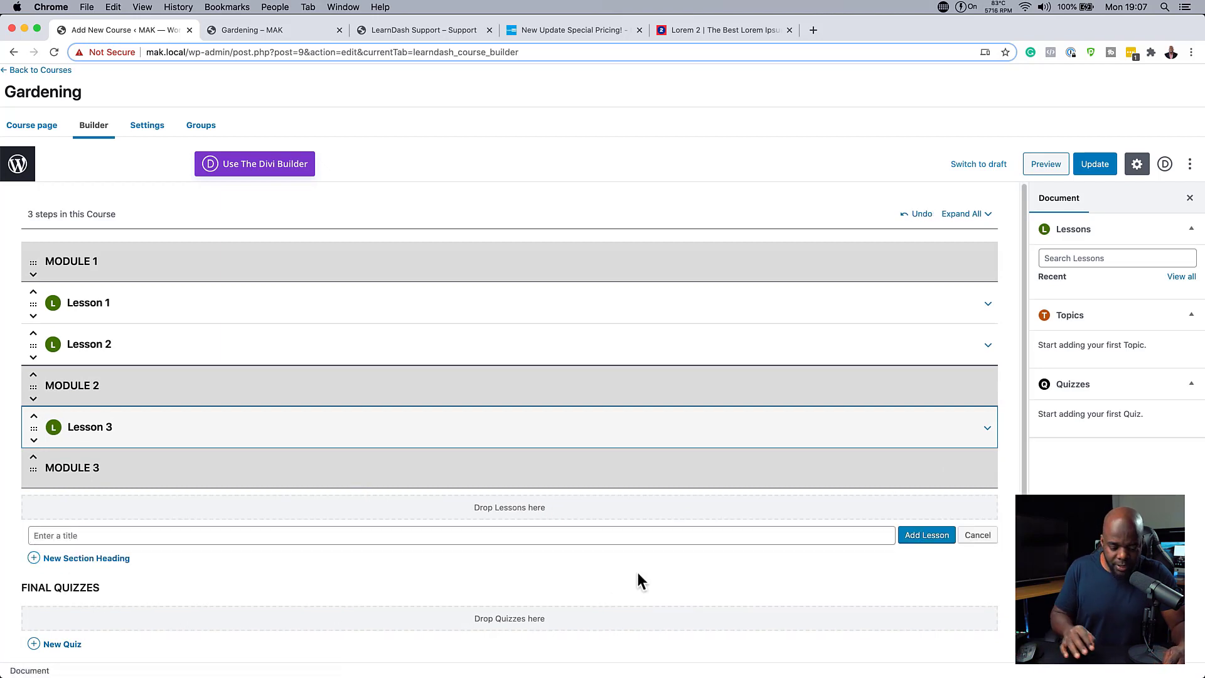
text(Lesson 4)
click(936, 535)
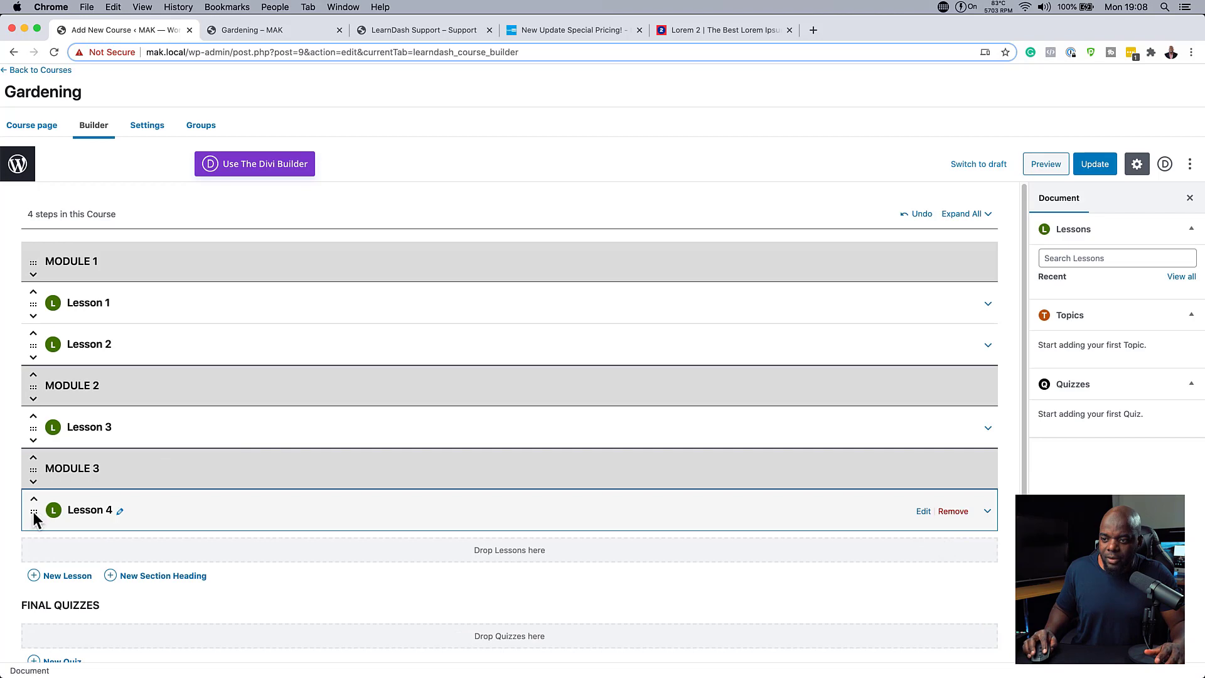
drag(33, 512, 38, 467)
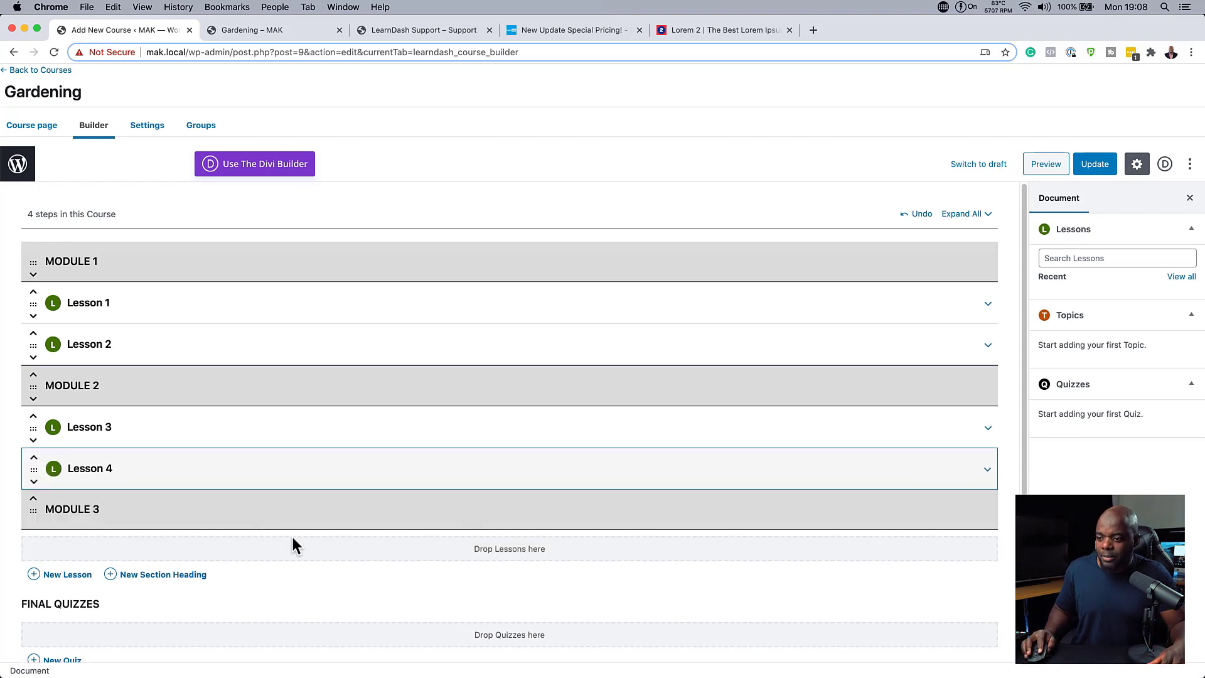
Add a lesson titled "Lesson 5" under the Module 3 heading.
click(68, 576)
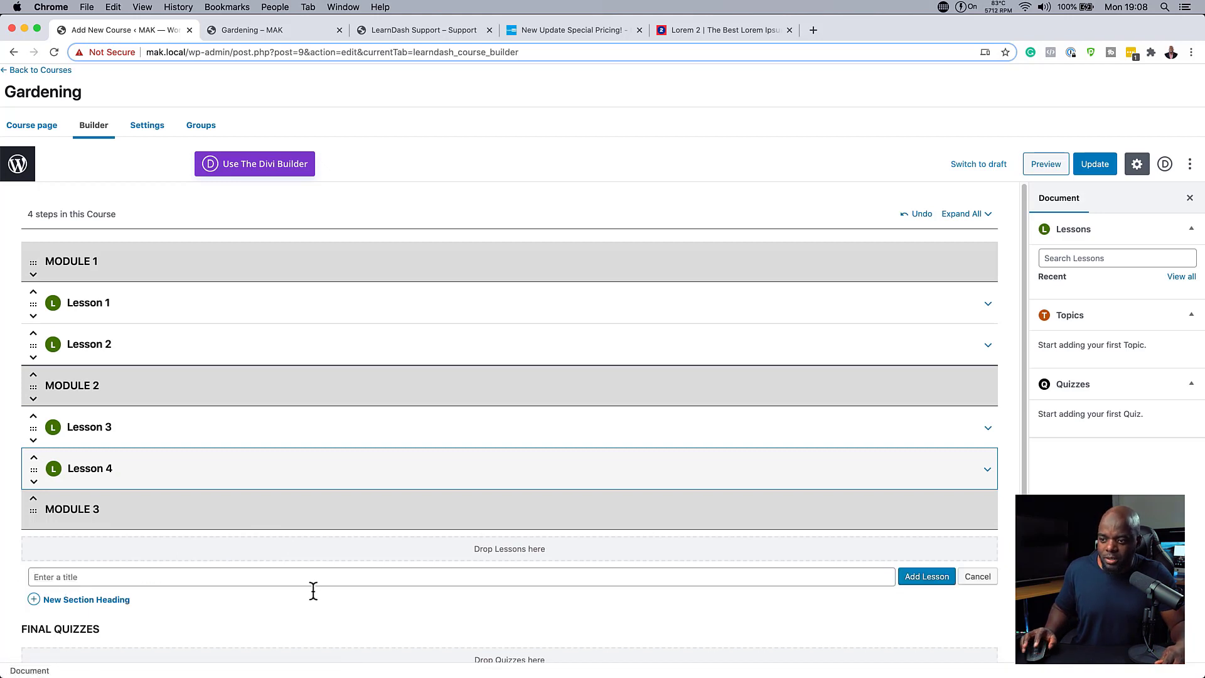
text(Les)
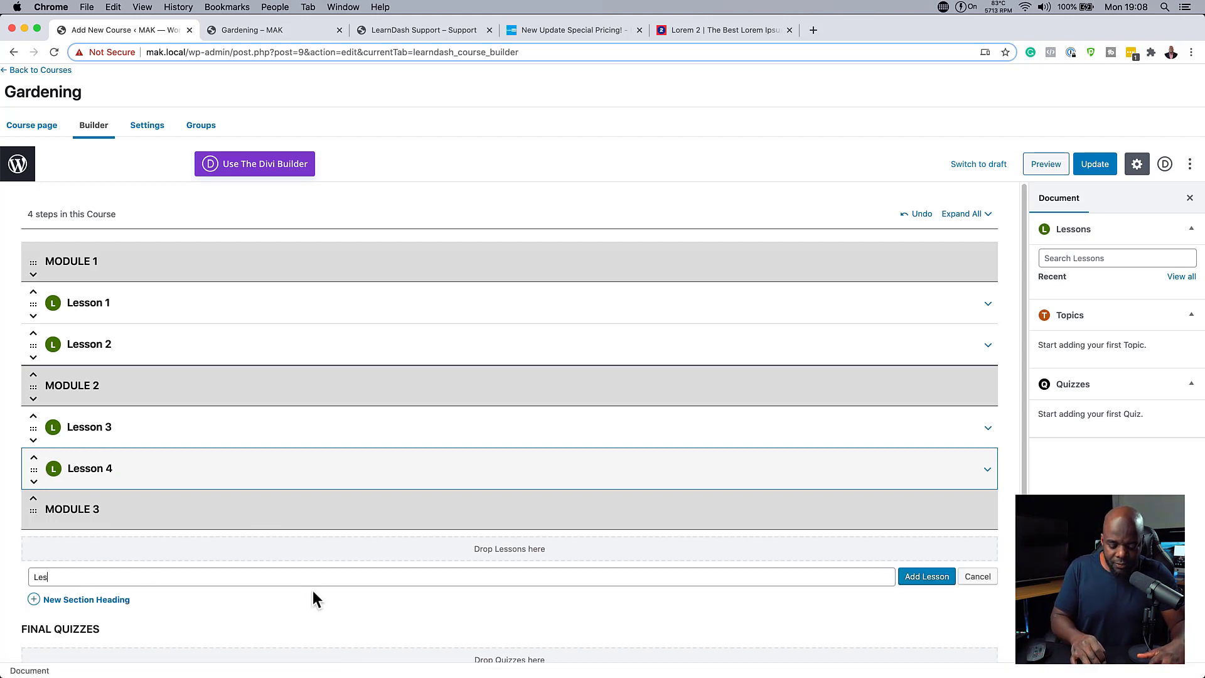
text(son 5)
click(928, 576)
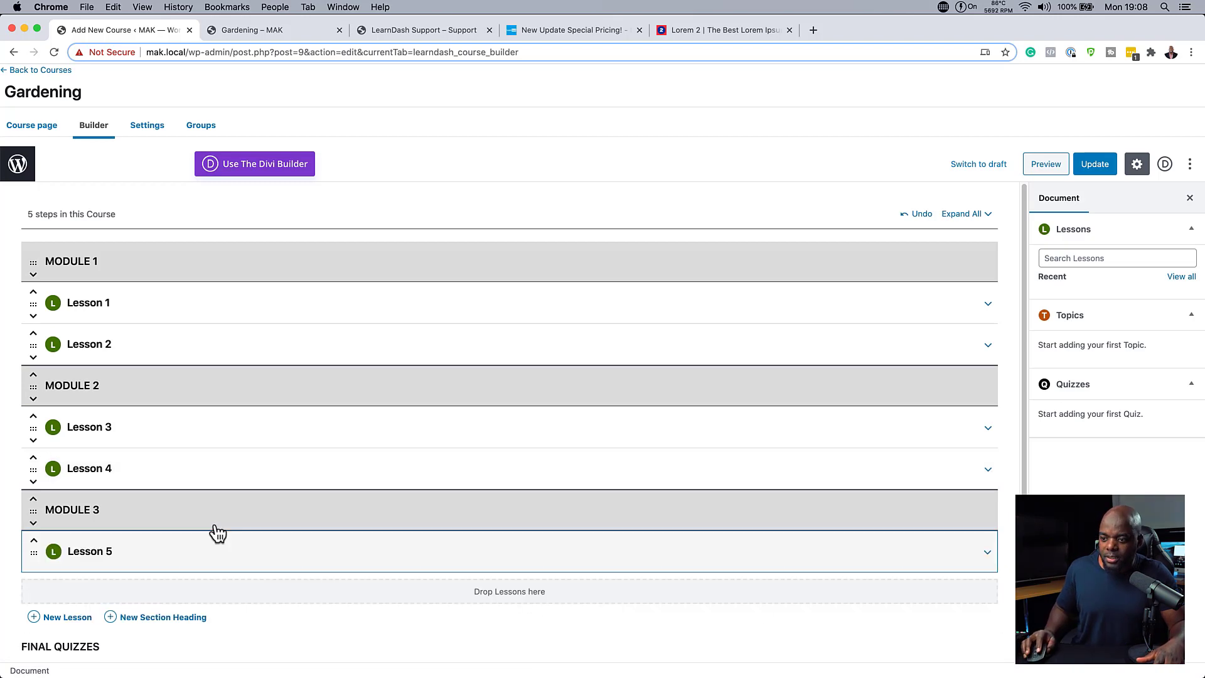
Add a lesson titled "Lesson 6" below Lesson 5 in Module 3.
click(53, 618)
text(Lesson 6)
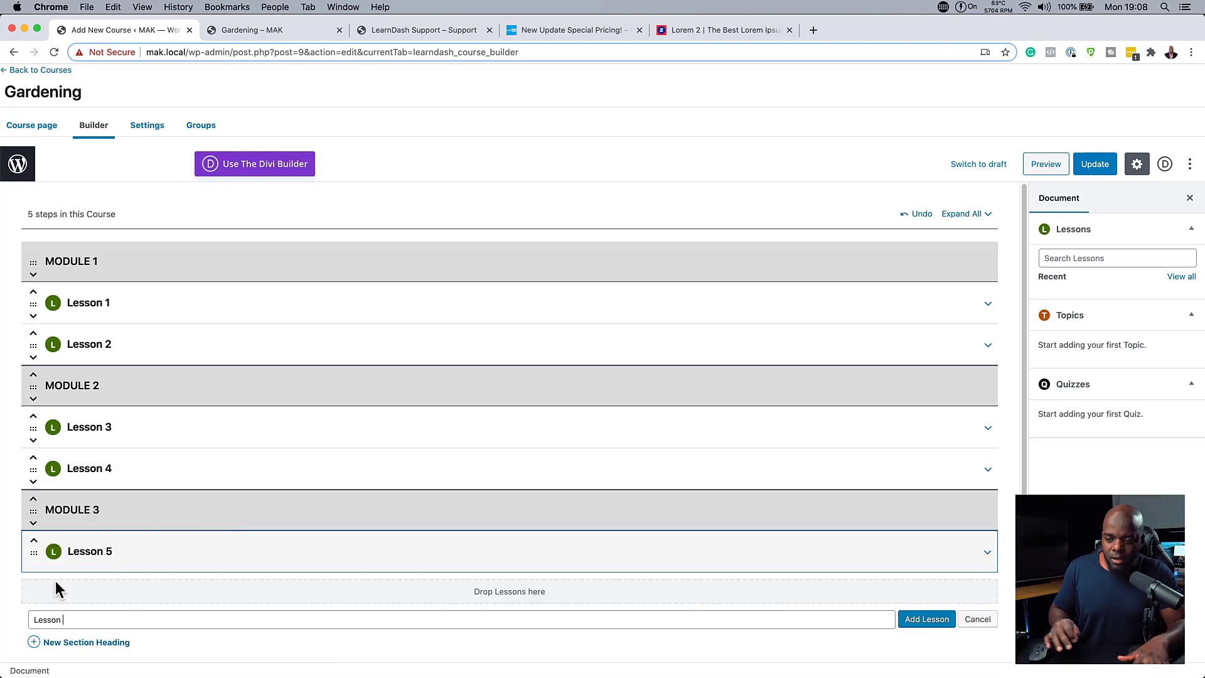
click(926, 620)
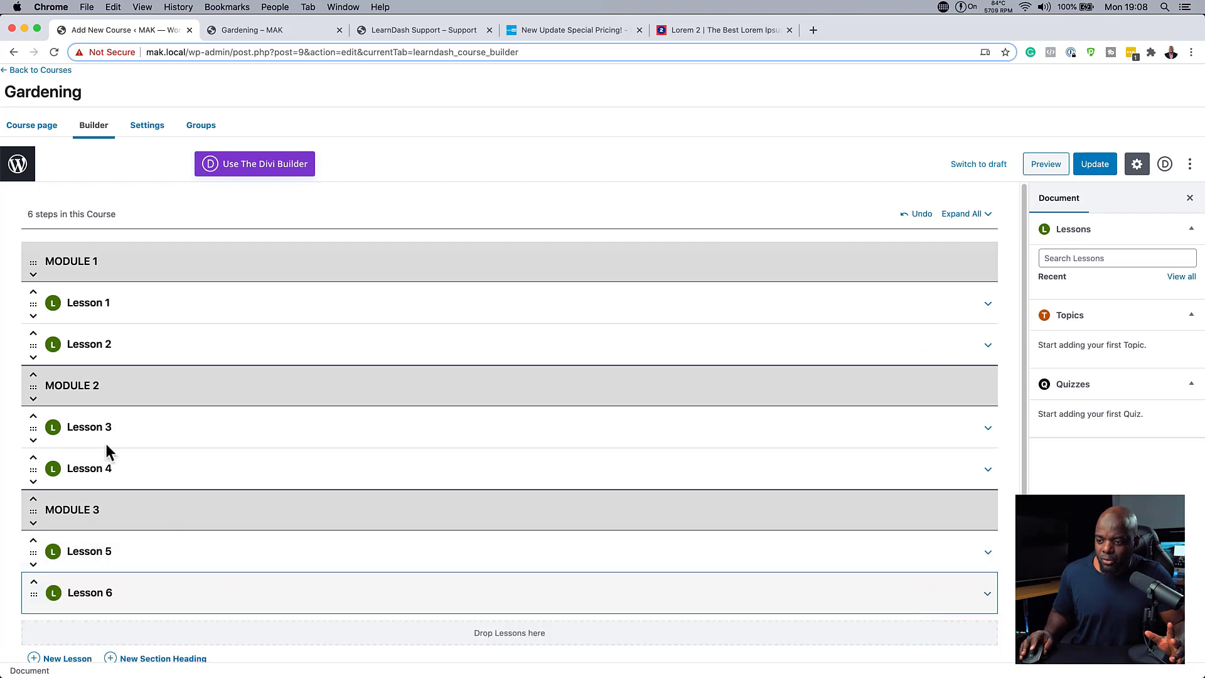
Review the three-module course outline and save it by updating the course.
scroll(276, 546, down, 3)
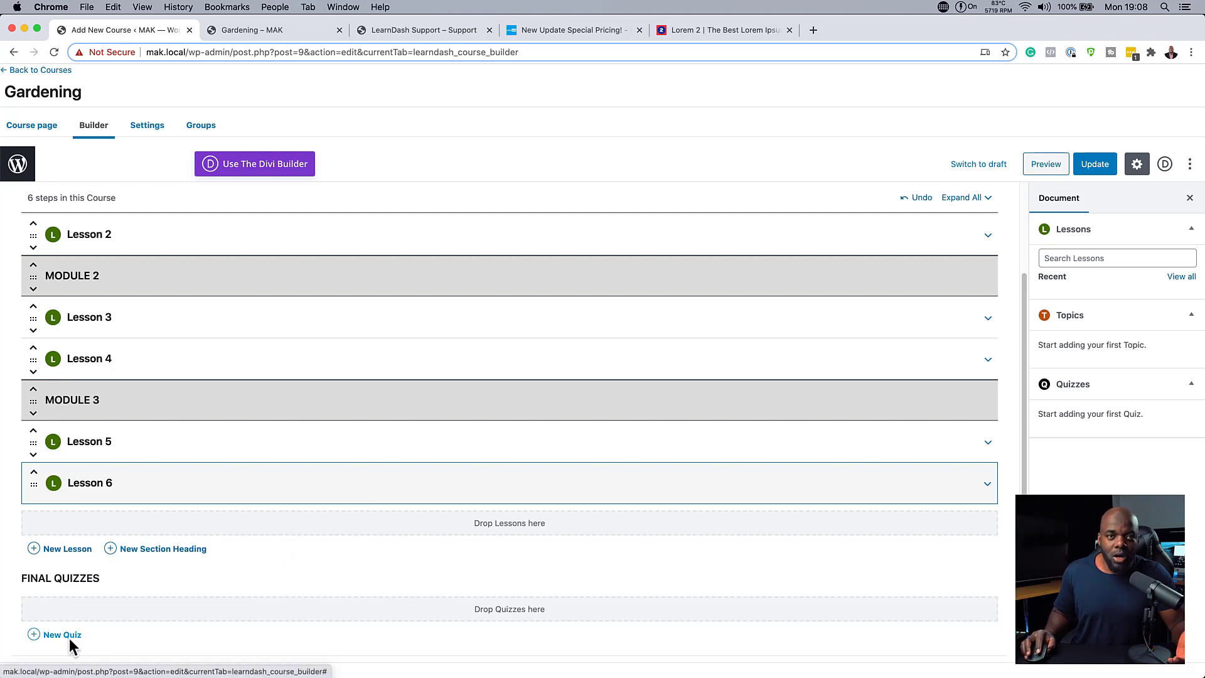
scroll(292, 533, up, 3)
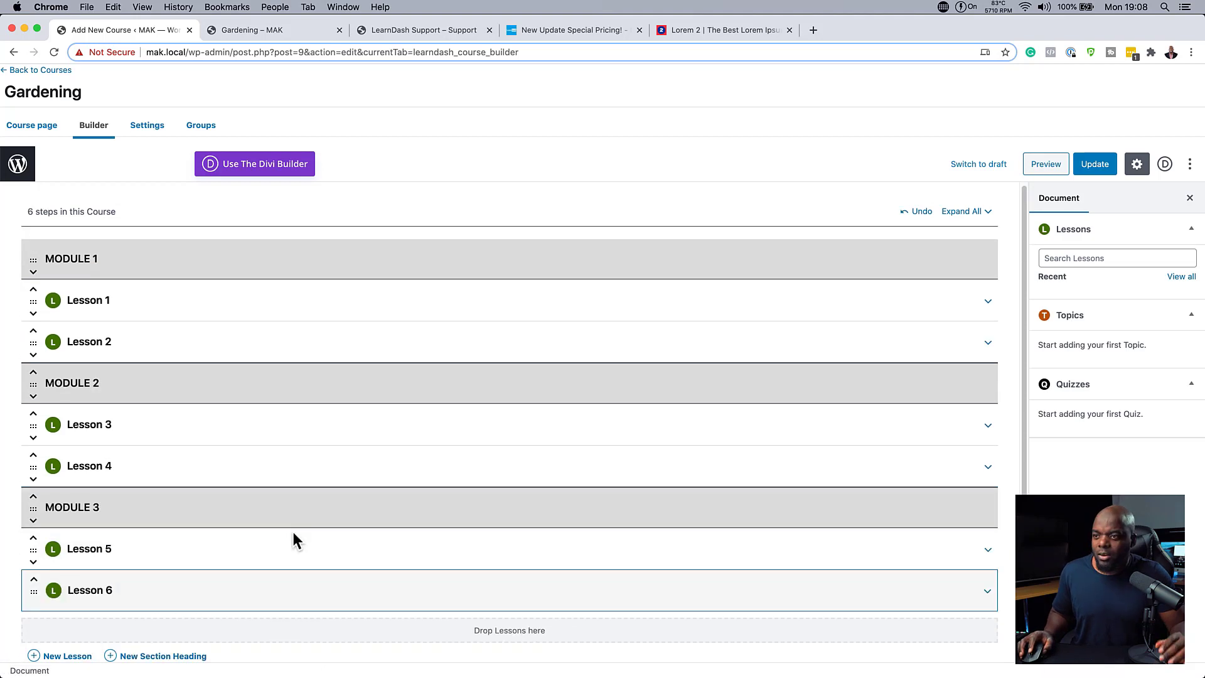
scroll(293, 533, up, 1)
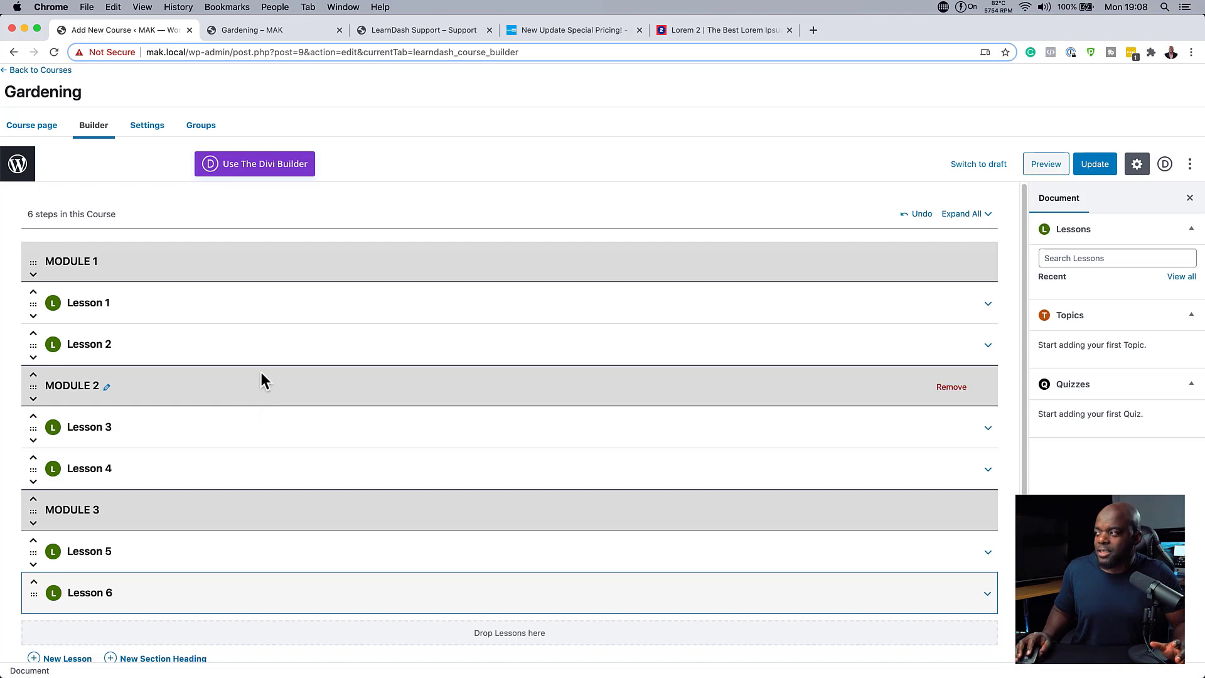
click(1106, 173)
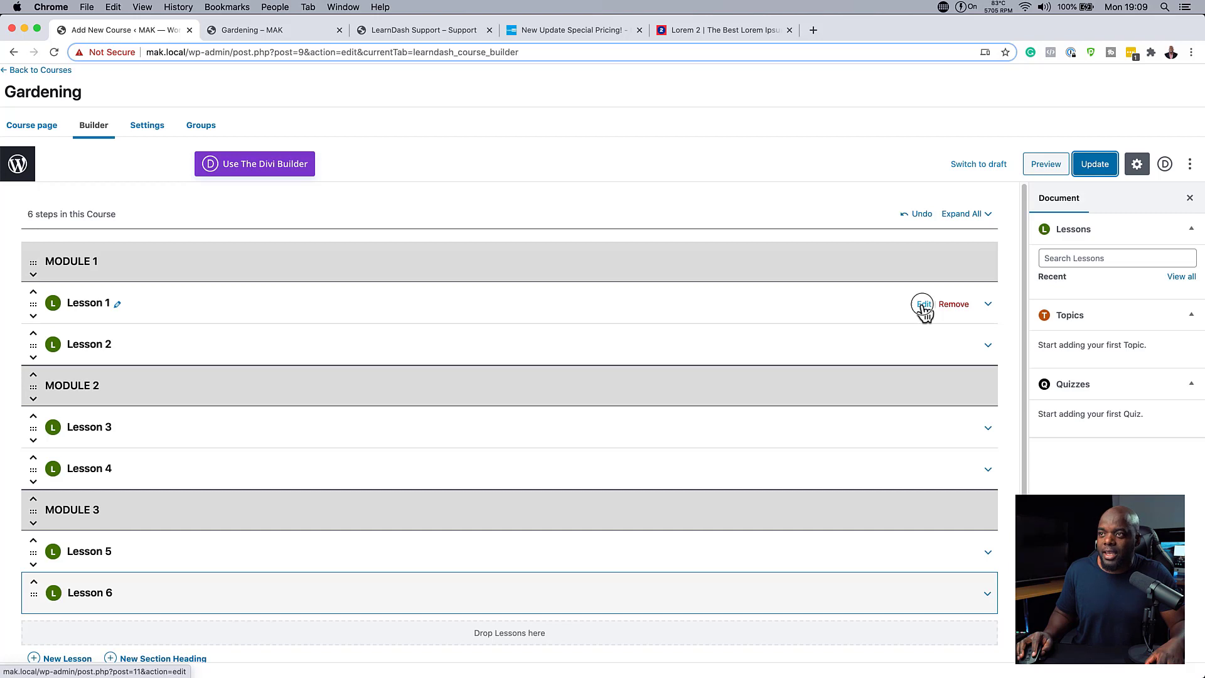
Open Lesson 1 for editing in a new browser tab and start its first content paragraph.
super+click(924, 305)
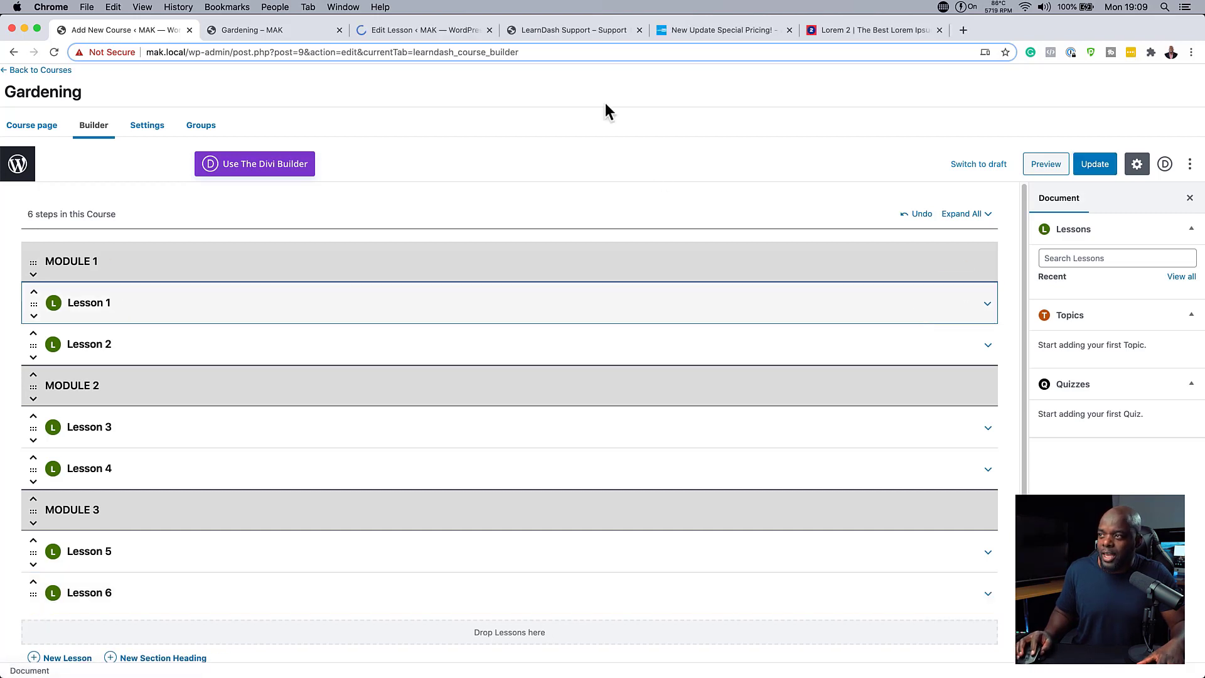
click(428, 30)
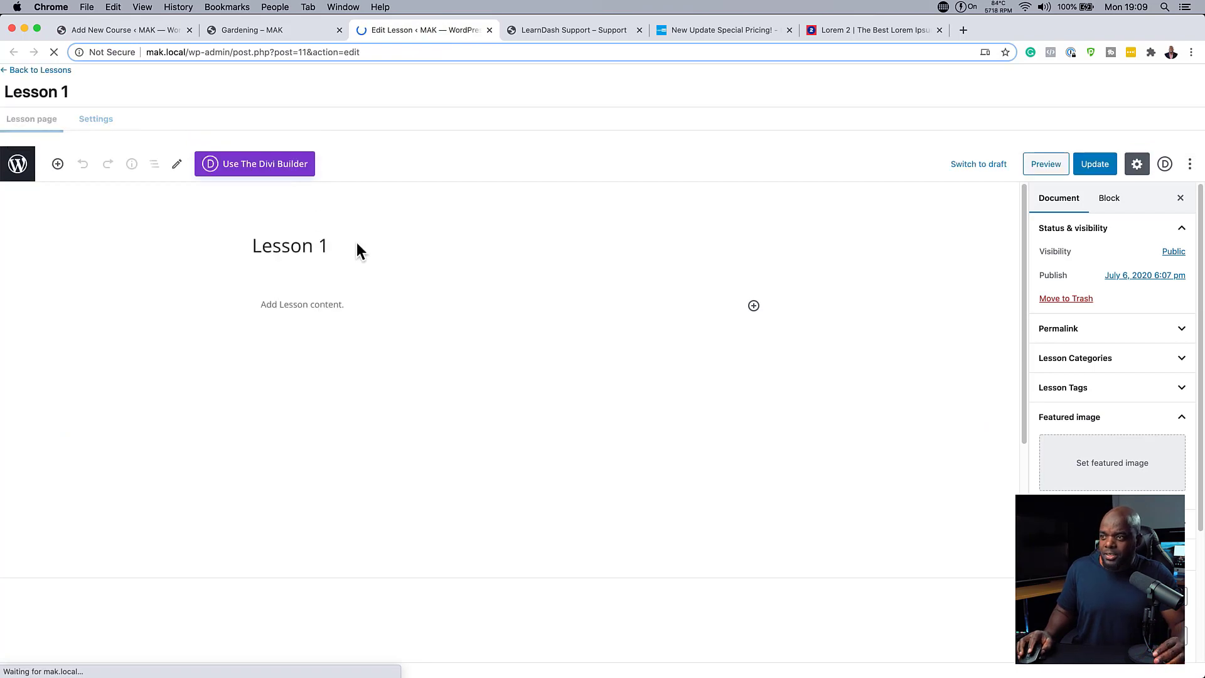
click(300, 309)
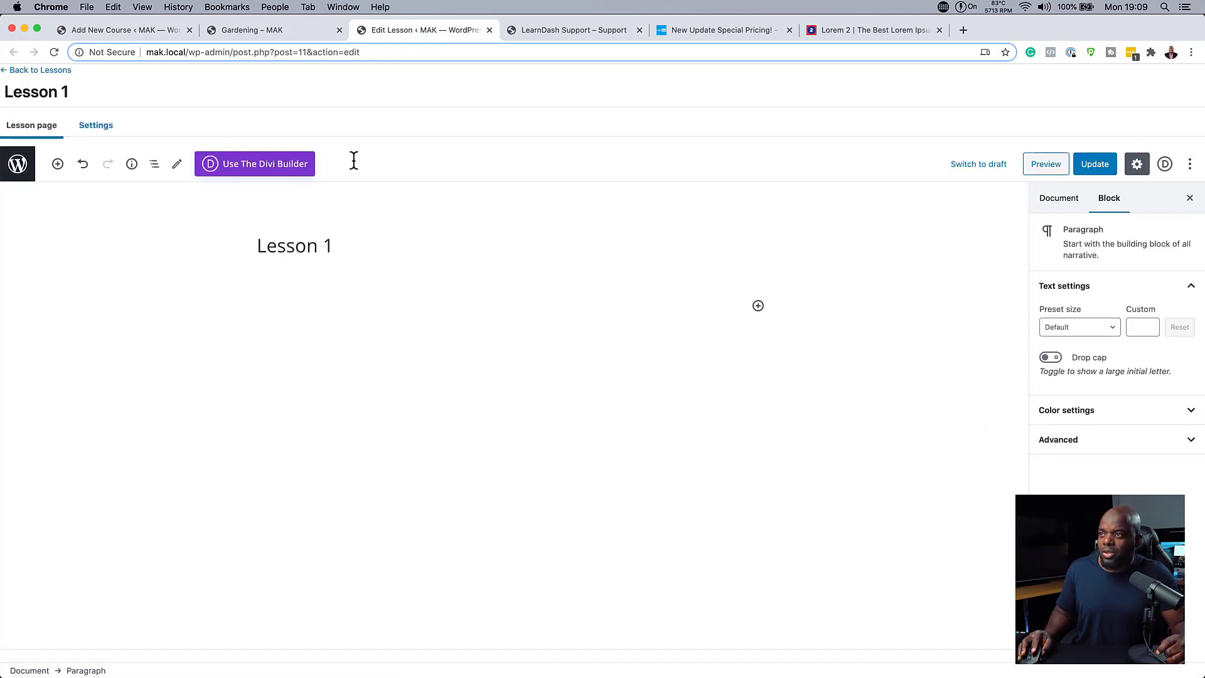
Copy the first two short paragraphs from the Lorem 2 site and paste them as the Lesson 1 content.
click(818, 33)
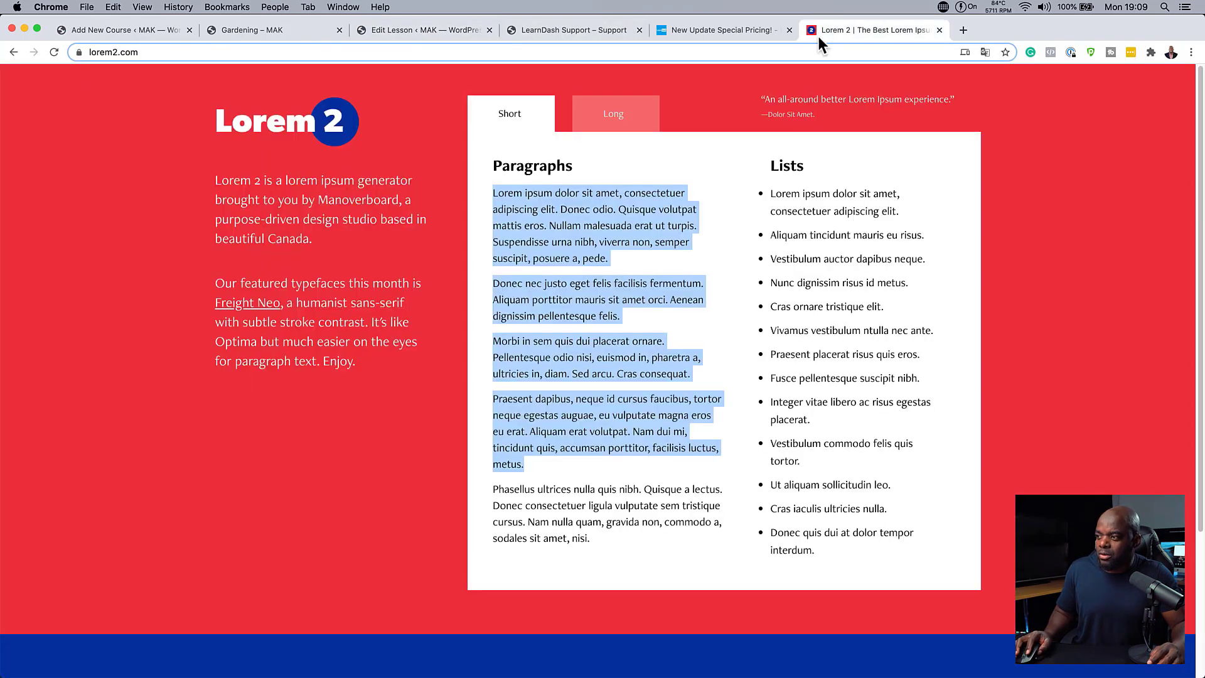
click(541, 254)
drag(493, 192, 677, 320)
key(super+c)
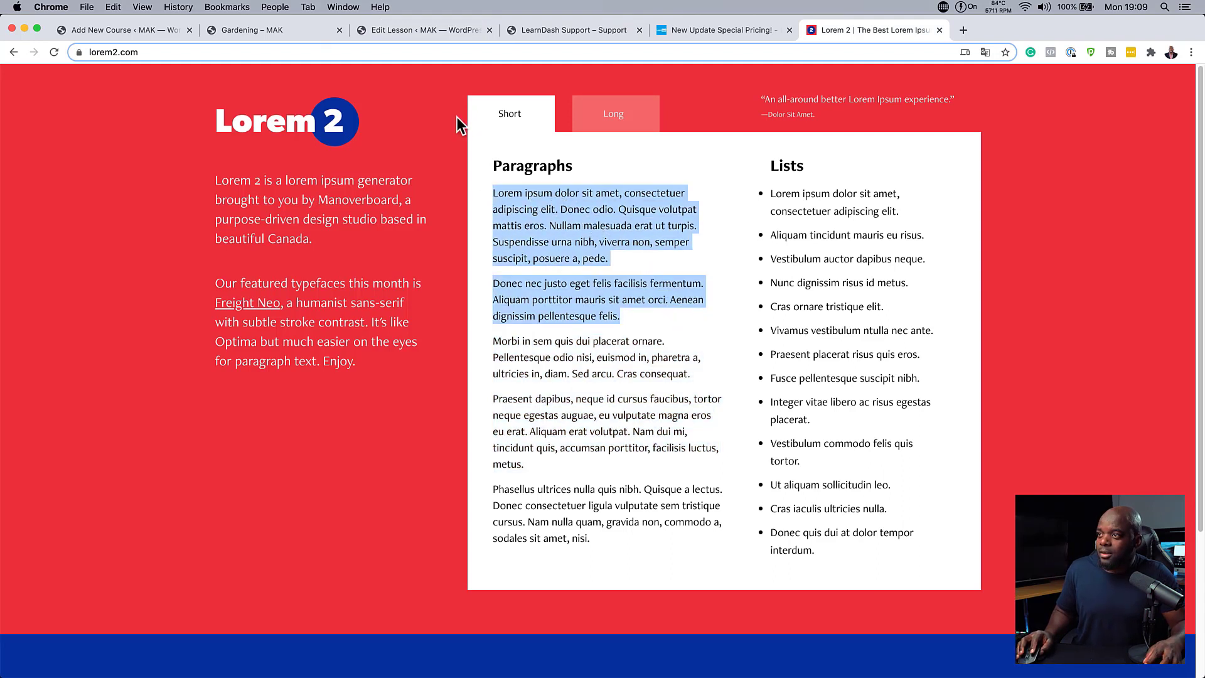
click(389, 32)
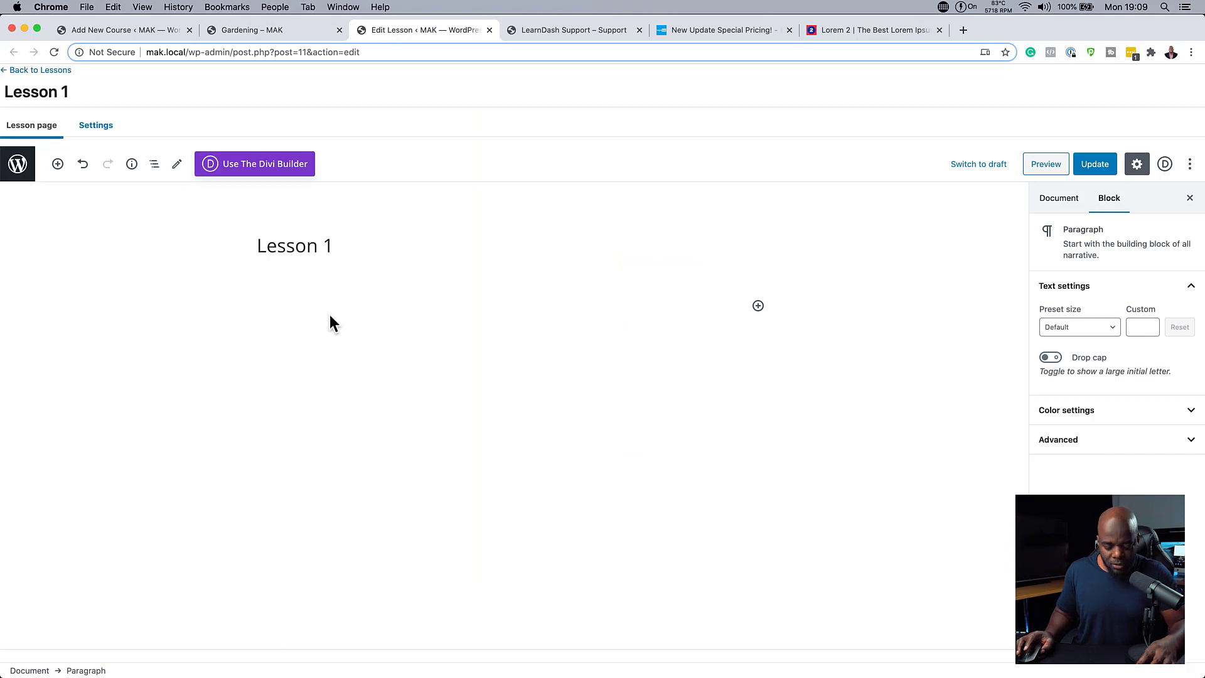
key(super+v)
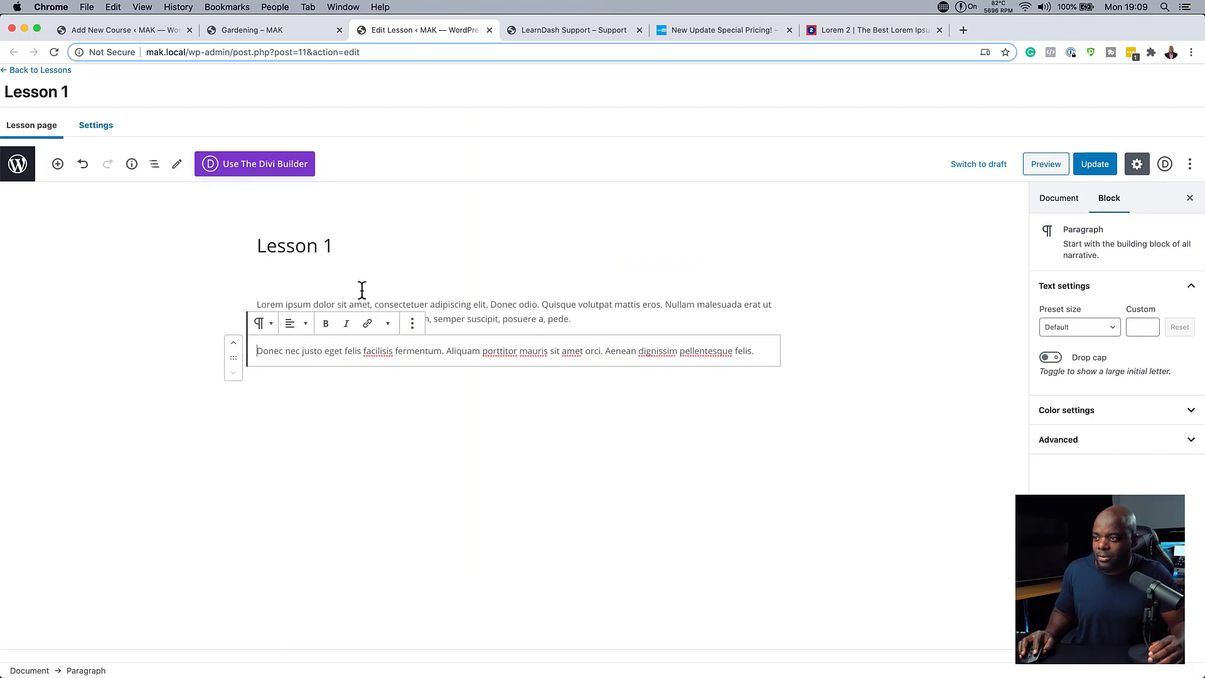
Embed the YouTube video "Dear Online Course Creators" above the text in Lesson 1, using its link from YouTube Studio, and update the lesson.
click(372, 251)
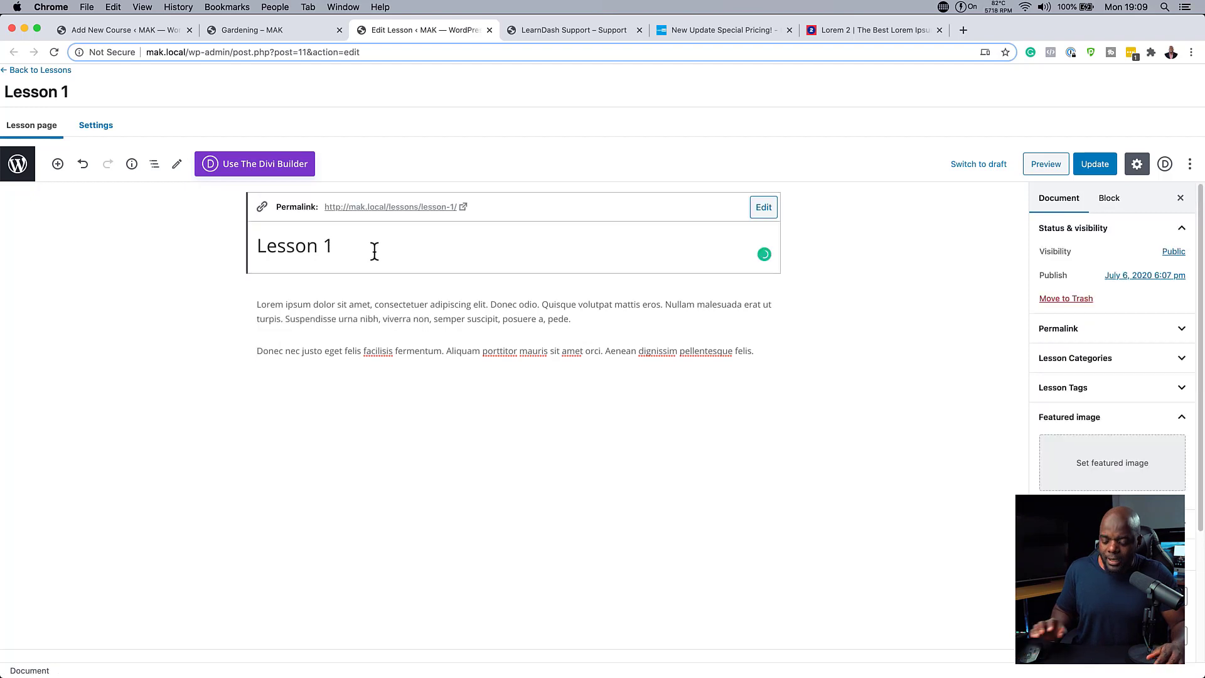
key(Return)
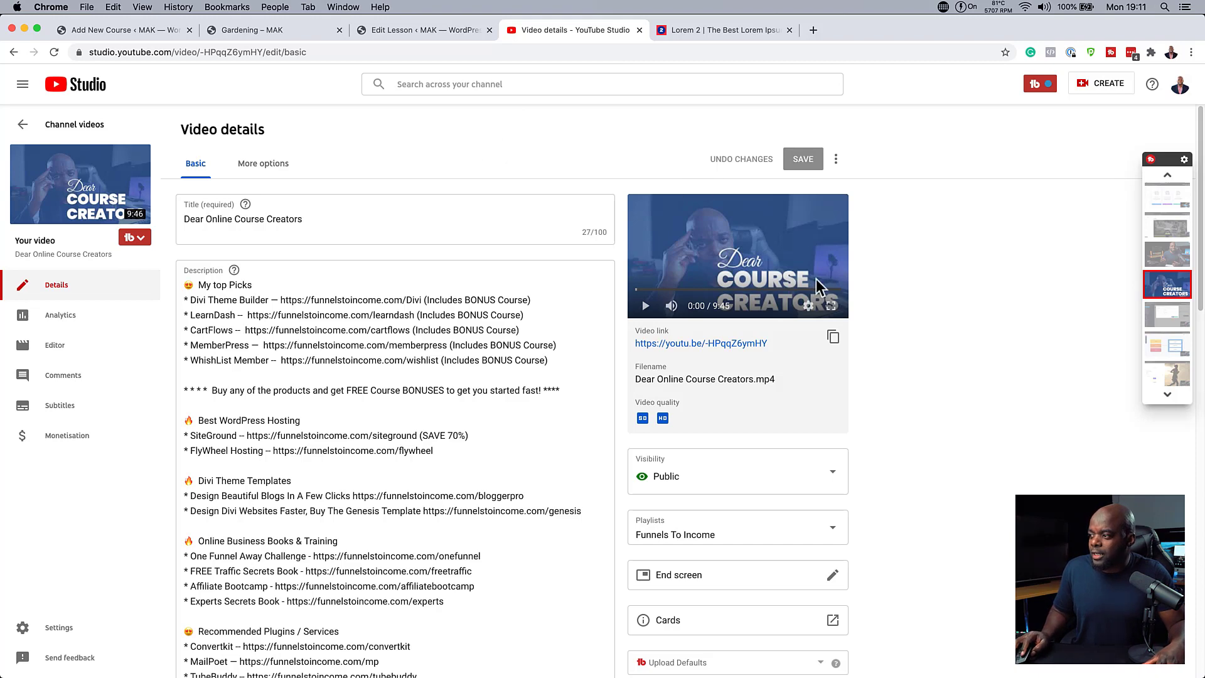
click(833, 337)
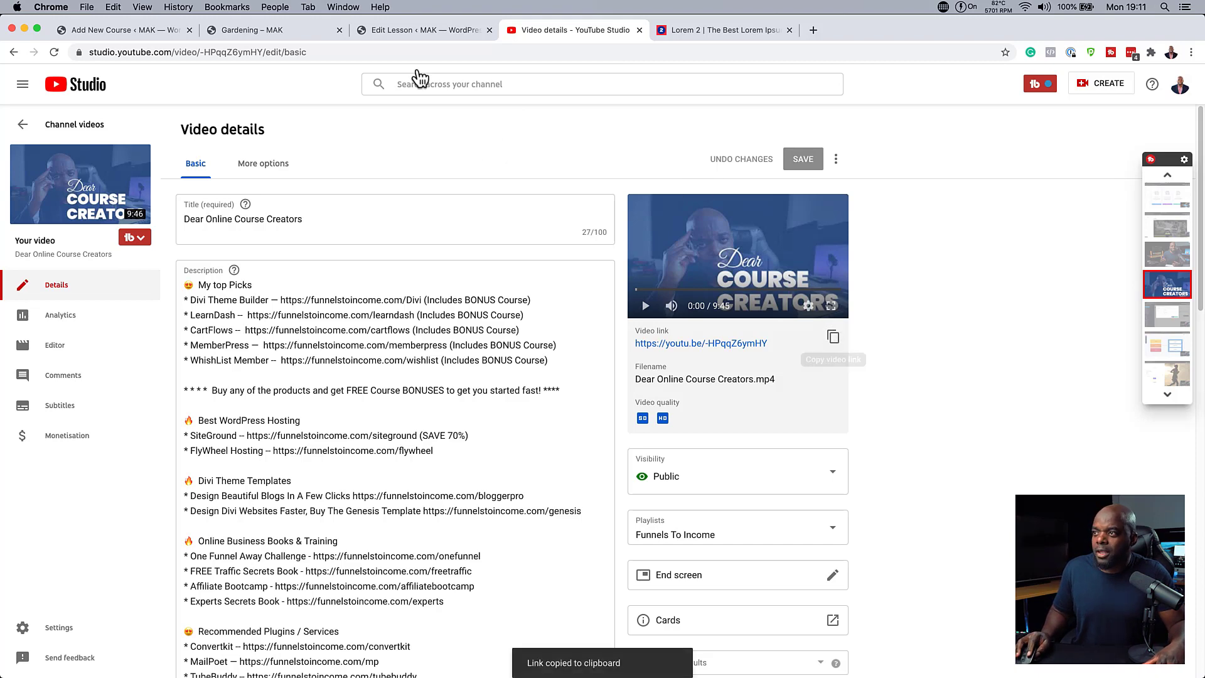
click(377, 33)
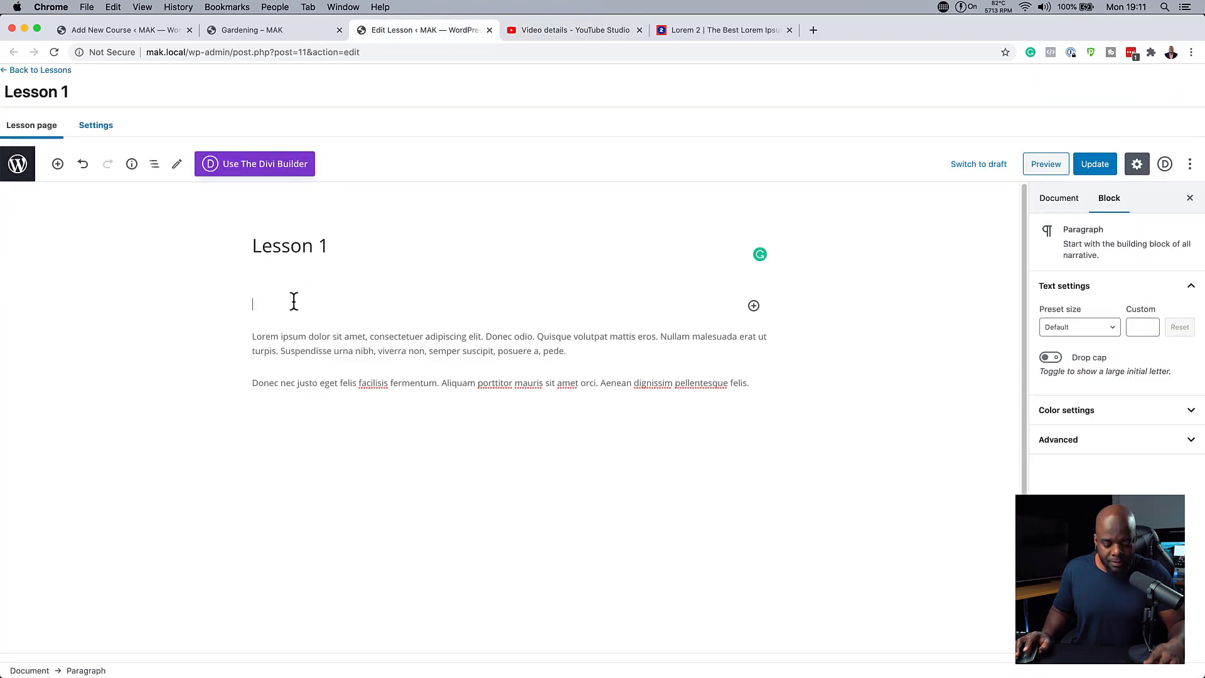
key(super+v)
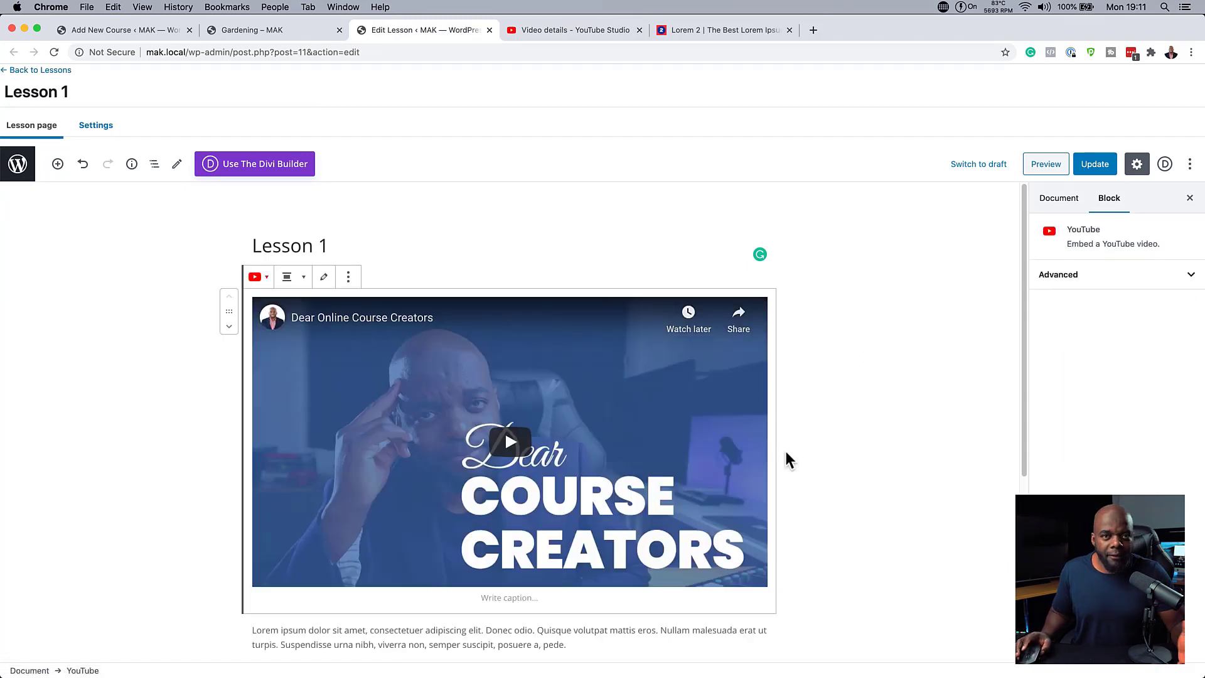
scroll(869, 480, down, 4)
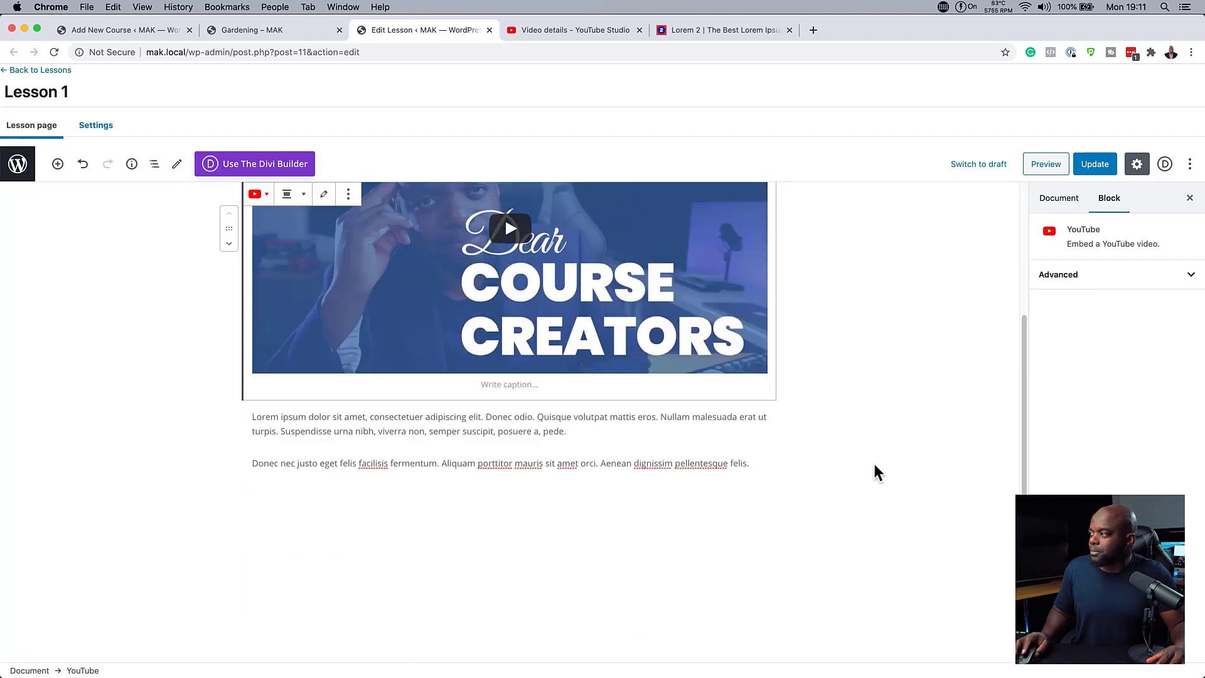
click(1096, 164)
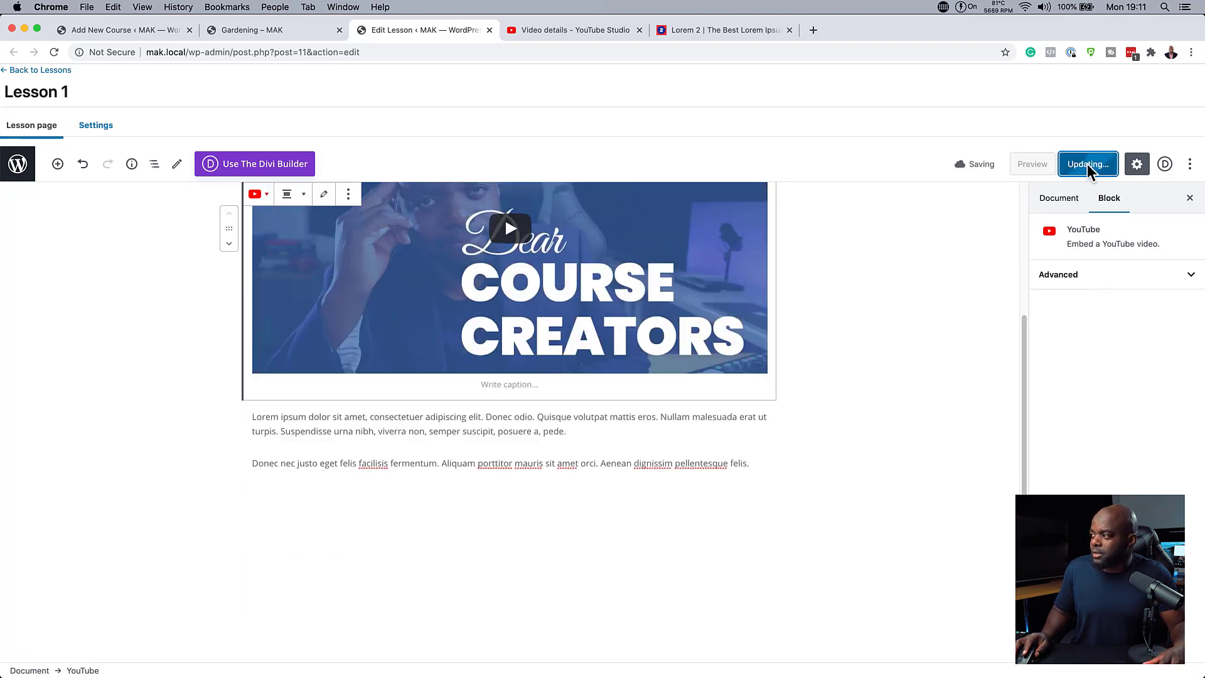
Preview Lesson 1 and check its video, text, and lesson completion and navigation controls.
click(1030, 165)
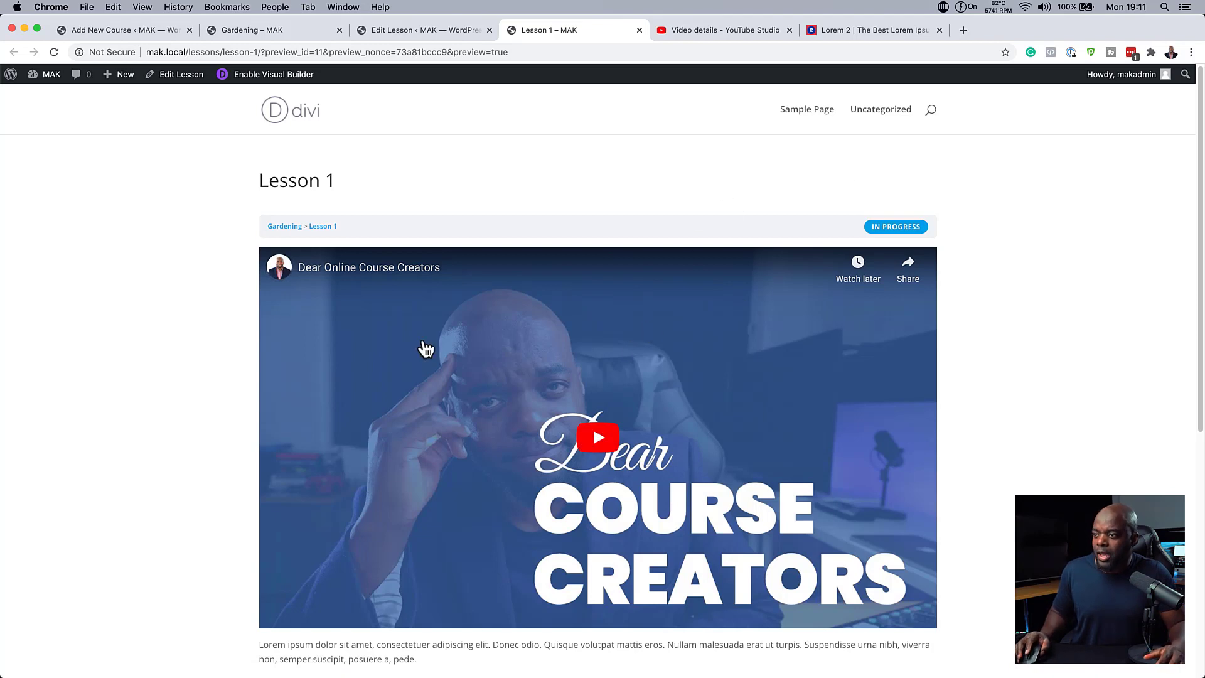
scroll(519, 327, down, 5)
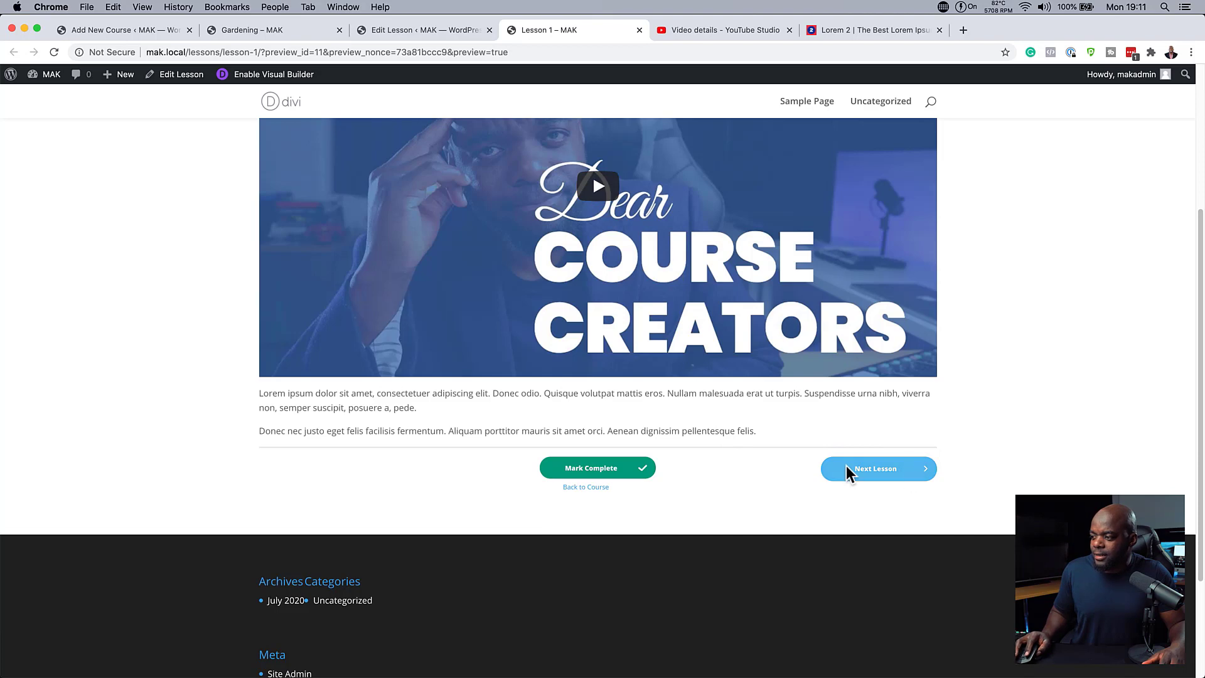
click(616, 477)
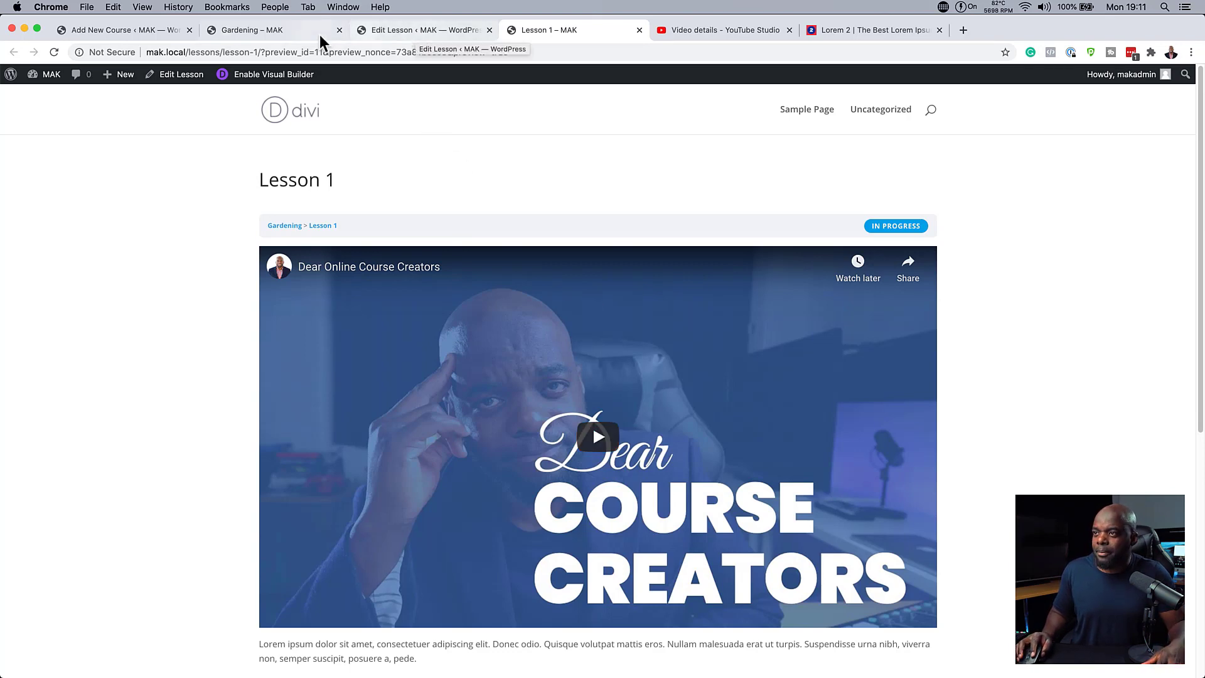
Return to the Gardening course builder and open Lesson 2 for editing in a new browser tab.
click(303, 33)
click(159, 30)
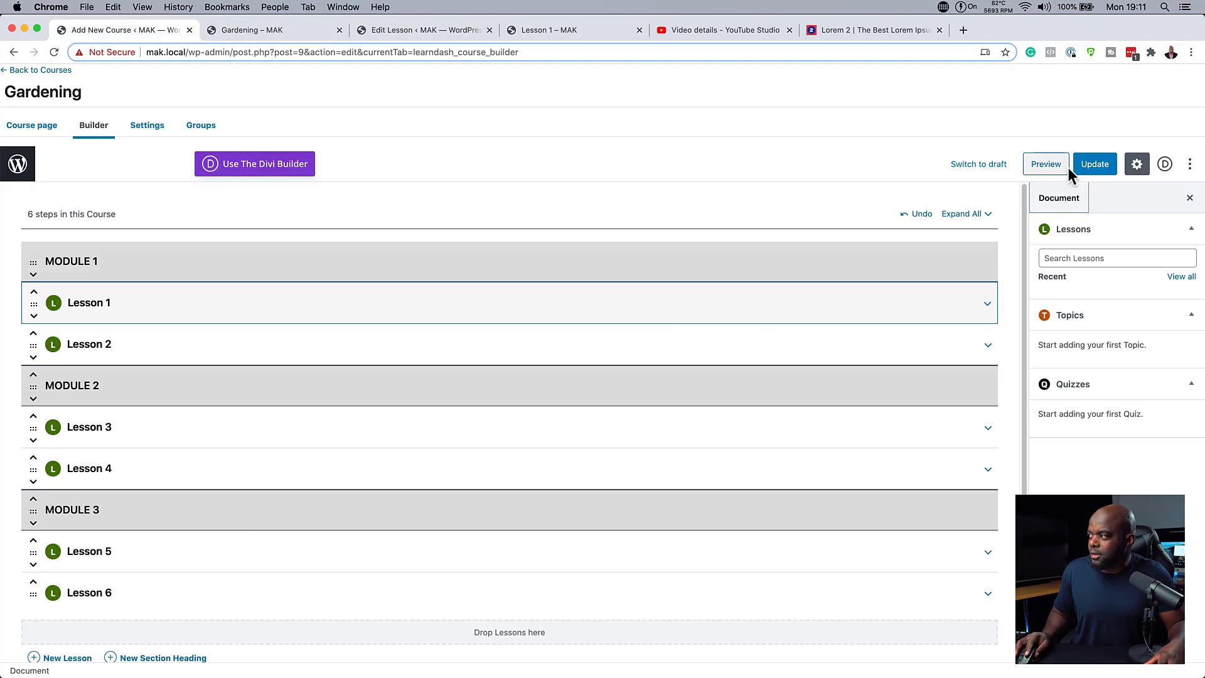
mouse_move(928, 351)
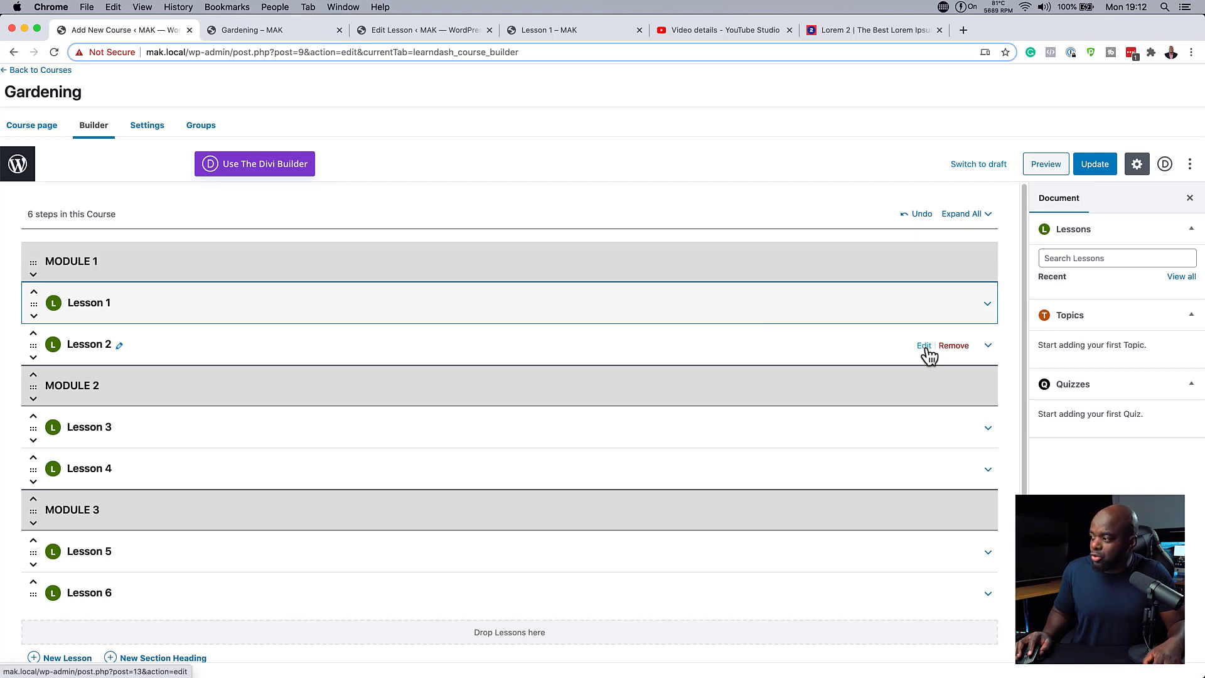
super+click(925, 346)
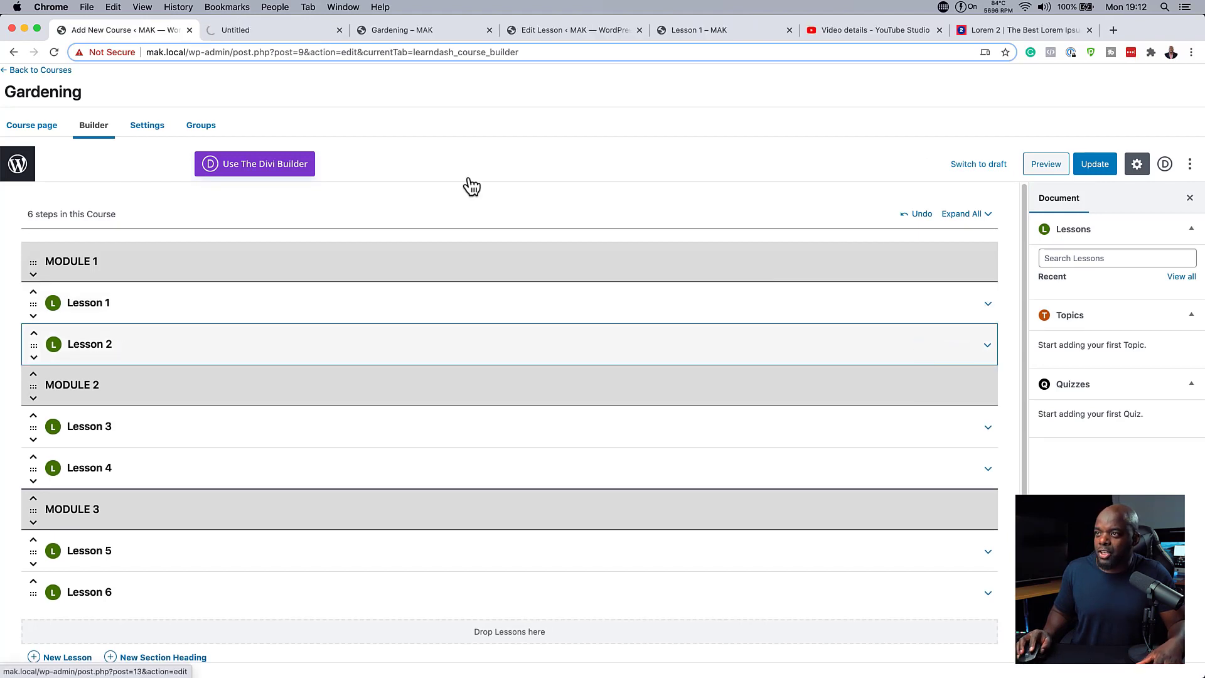
click(299, 29)
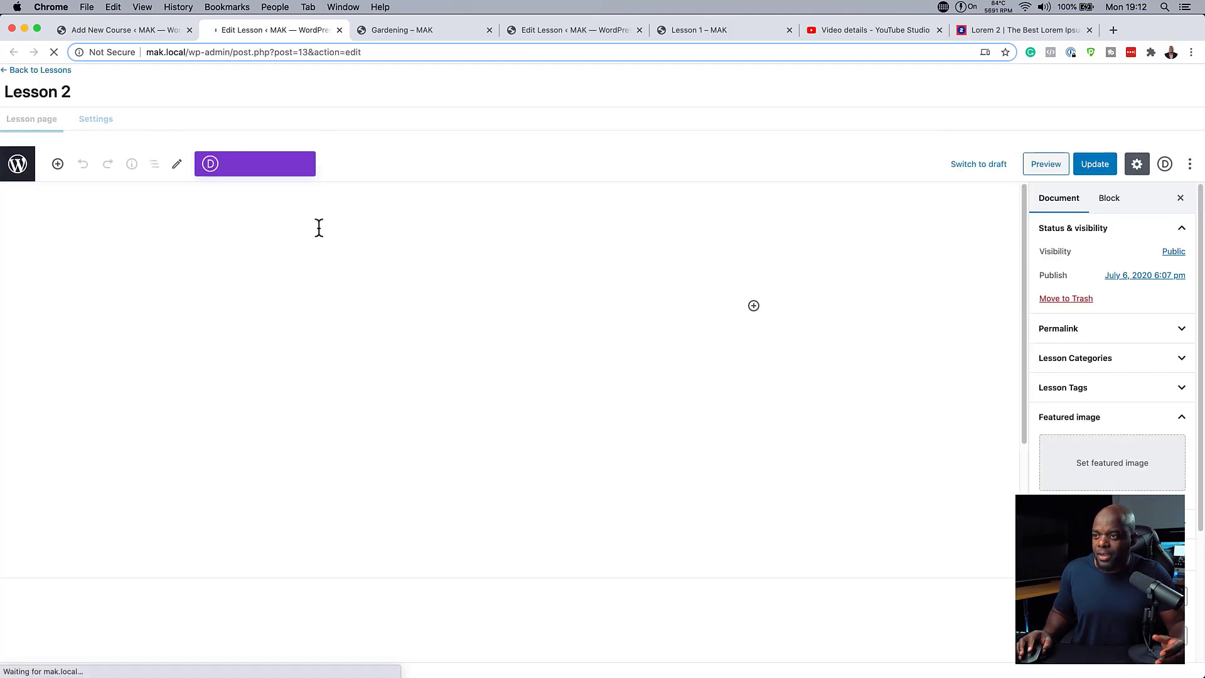
Embed the copied YouTube video in the Lesson 2 content and add an empty paragraph below it.
click(301, 308)
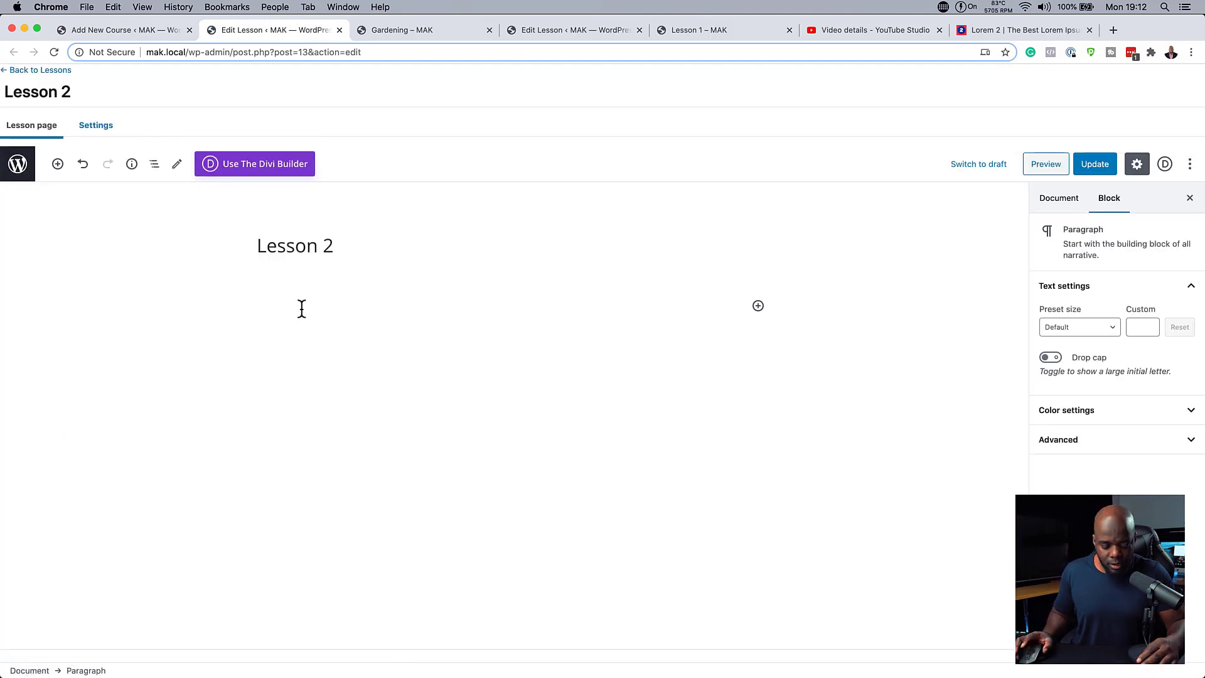
key(super+v)
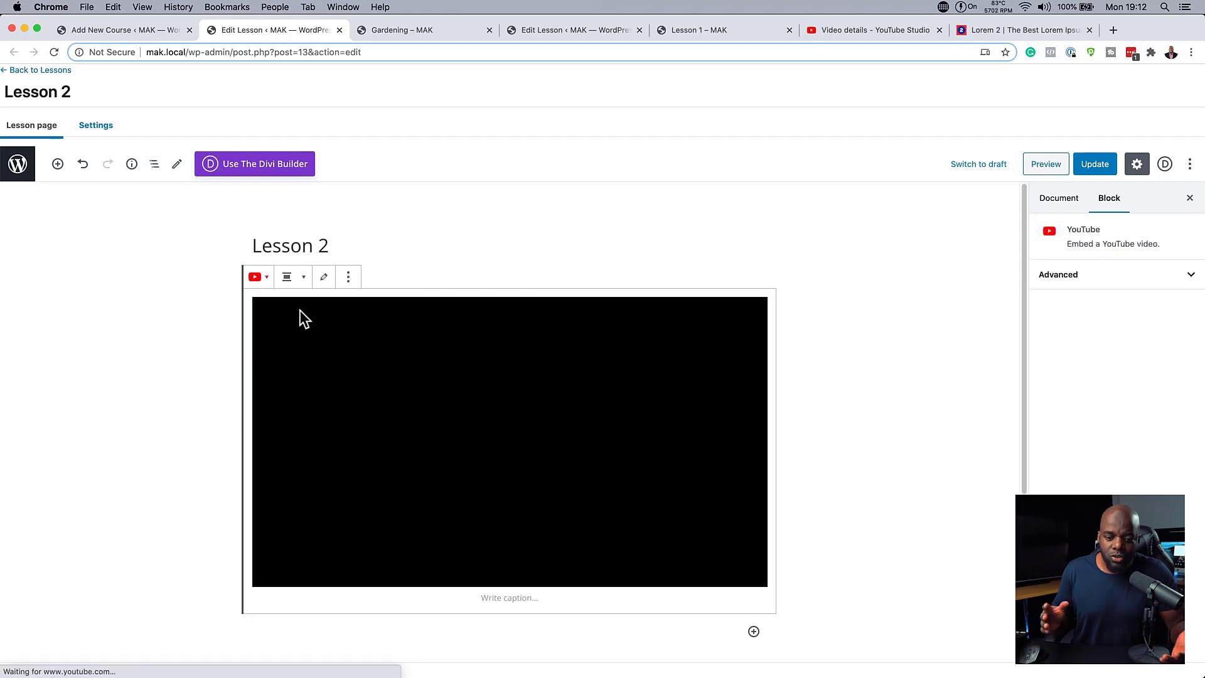
key(Return)
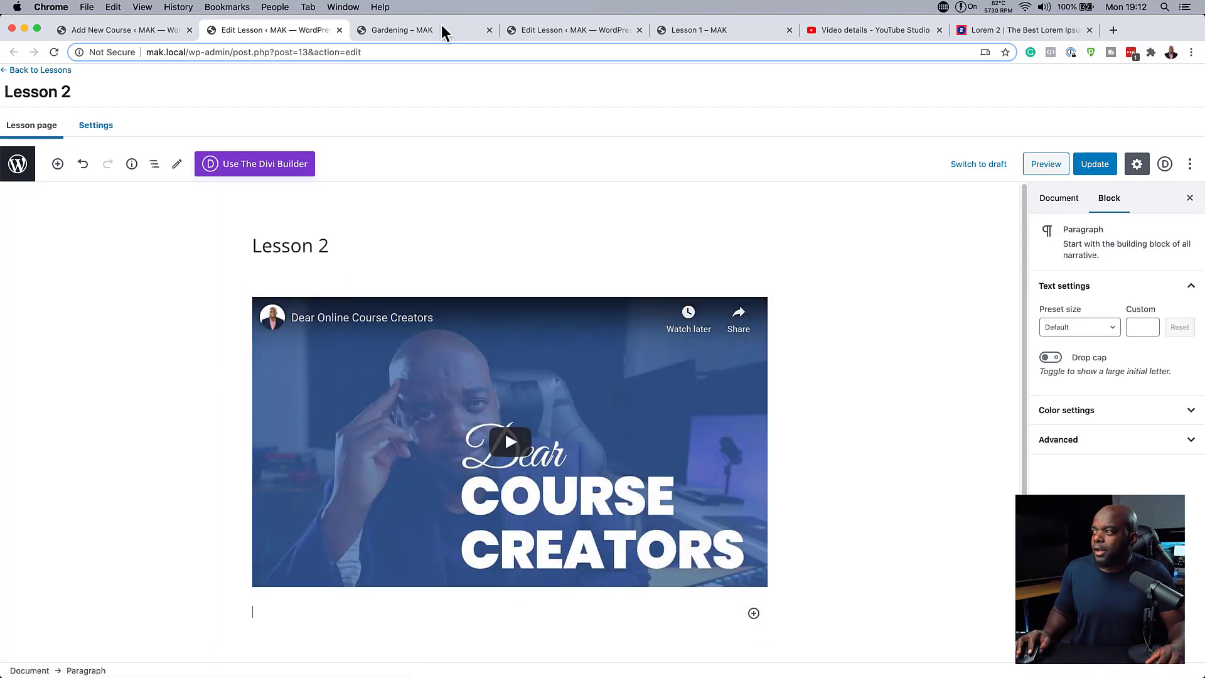
Copy the two highlighted placeholder paragraphs from the Lorem 2 site into the empty paragraph below Lesson 2's video, and update the lesson.
click(1012, 30)
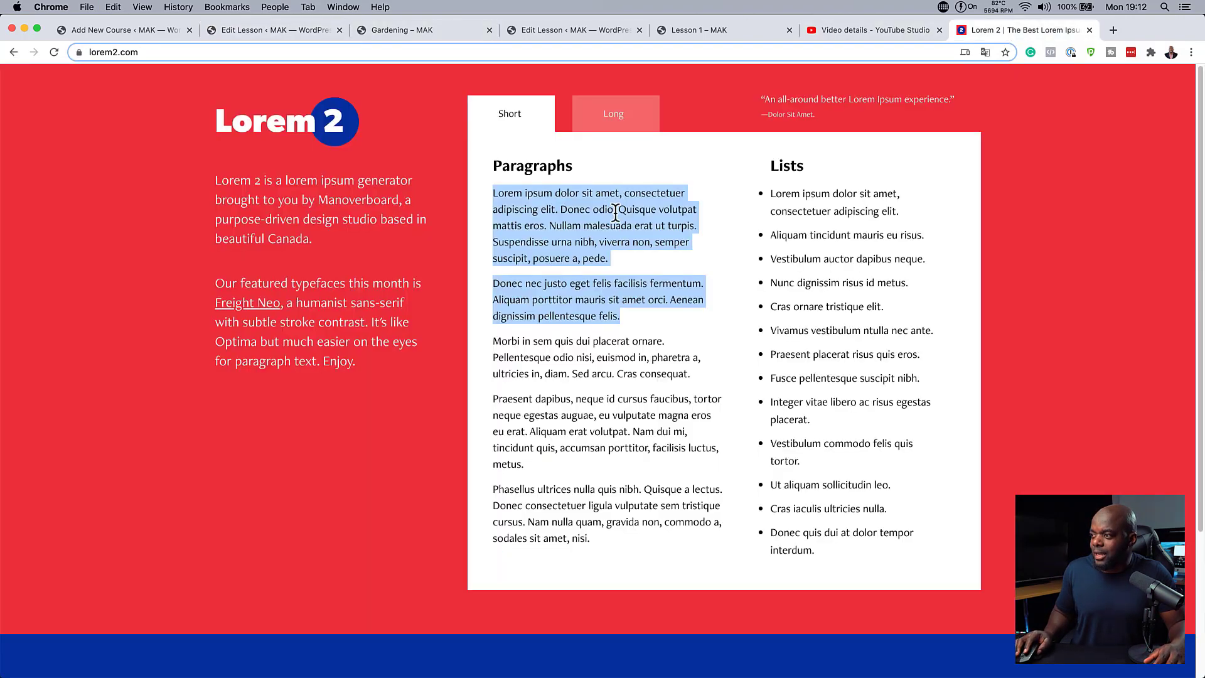
right_click(599, 223)
click(653, 247)
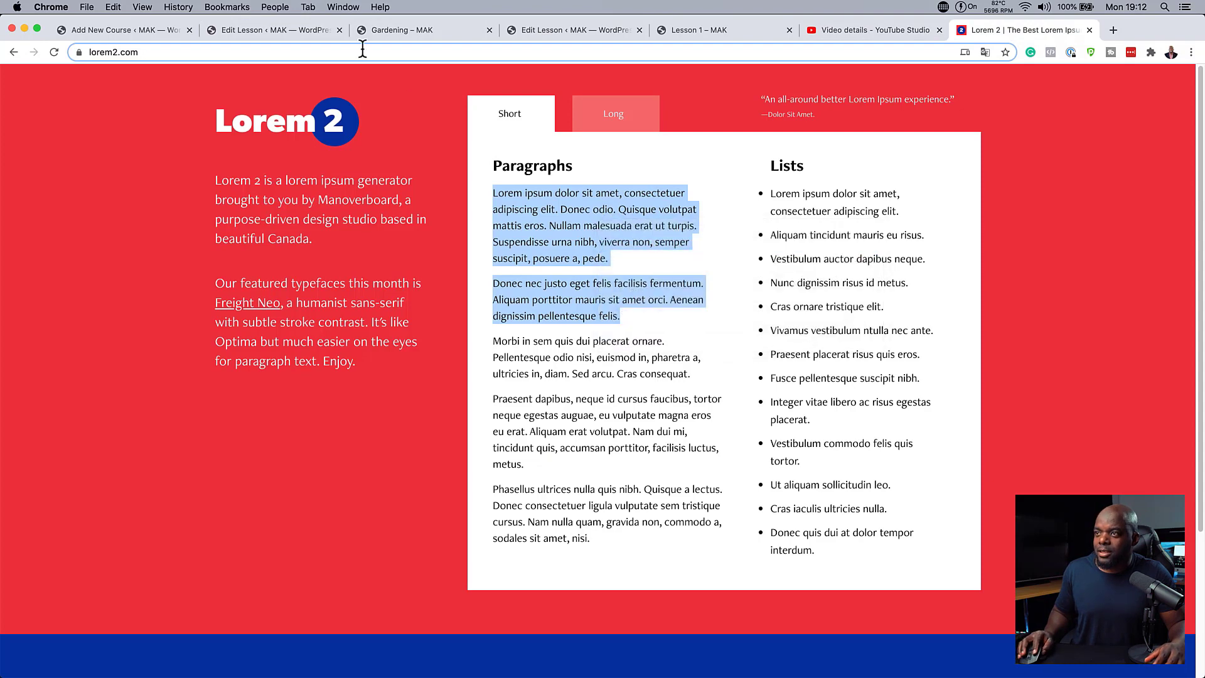
click(283, 26)
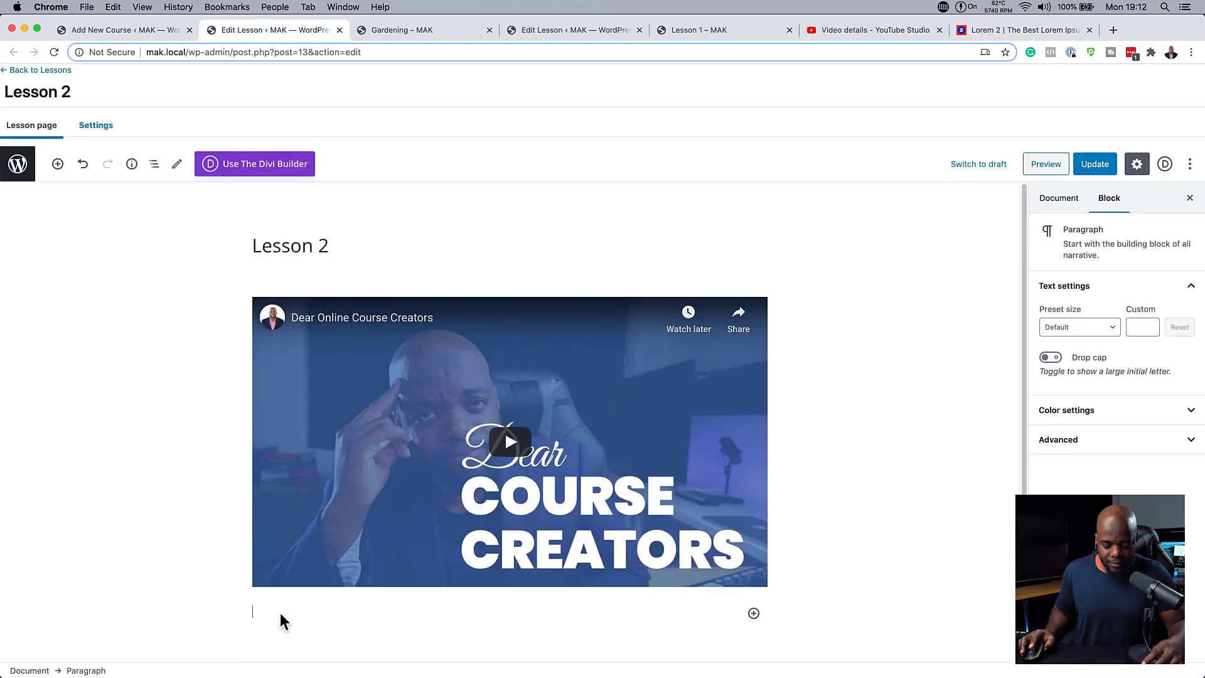
key(super+v)
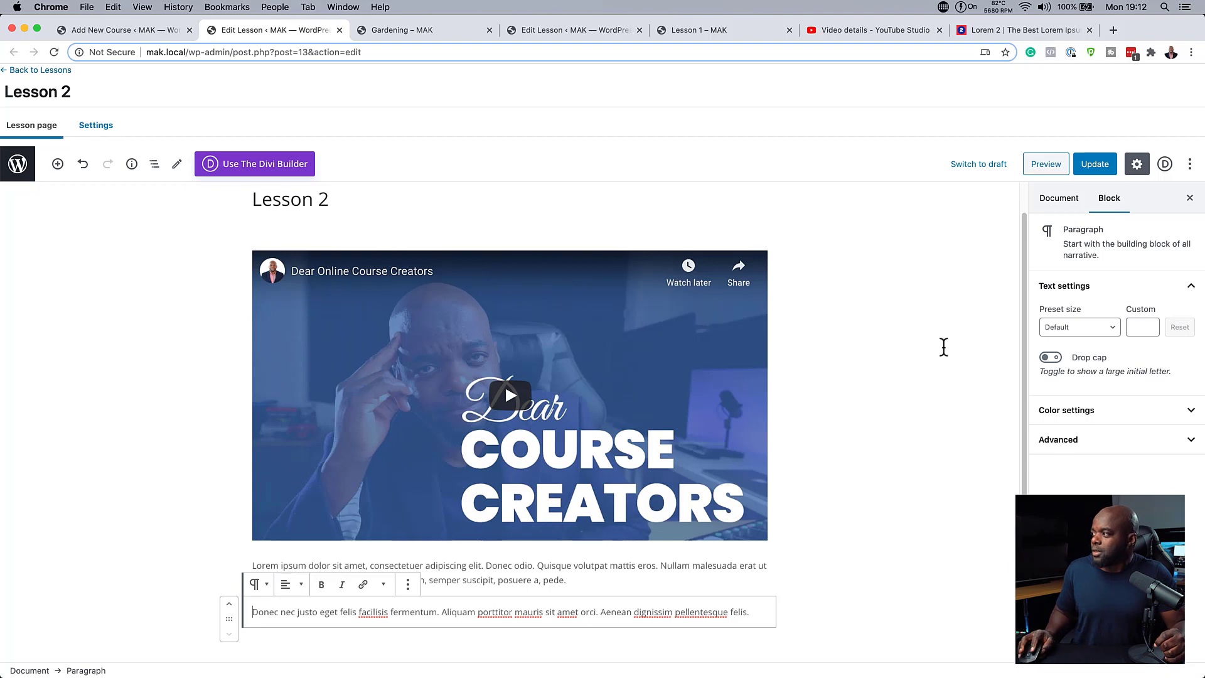
click(1100, 168)
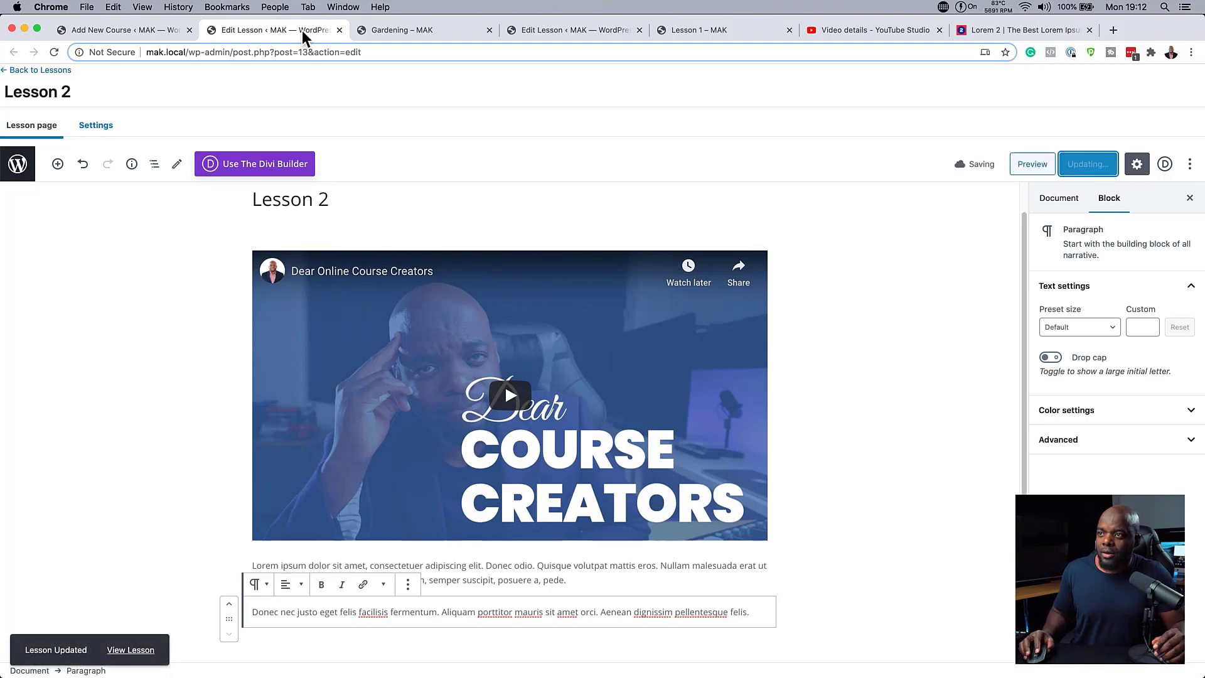
Update the Gardening course from its builder and close the Lesson 2 editor's browser tab.
click(160, 31)
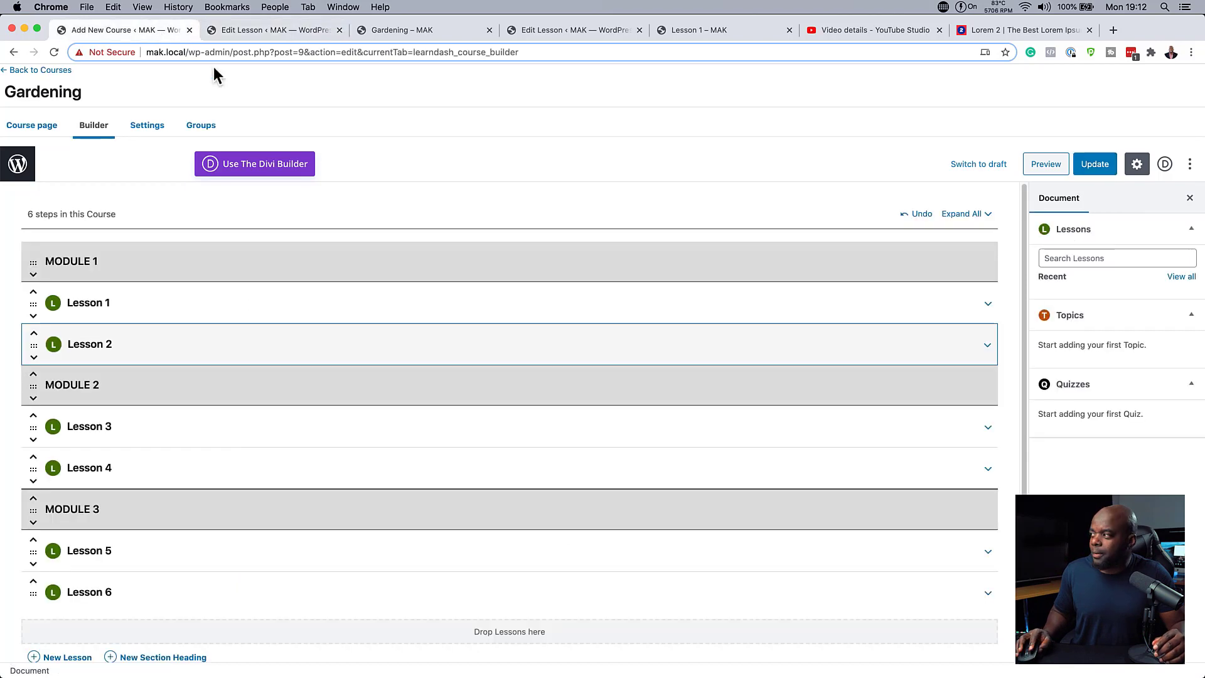
click(1099, 164)
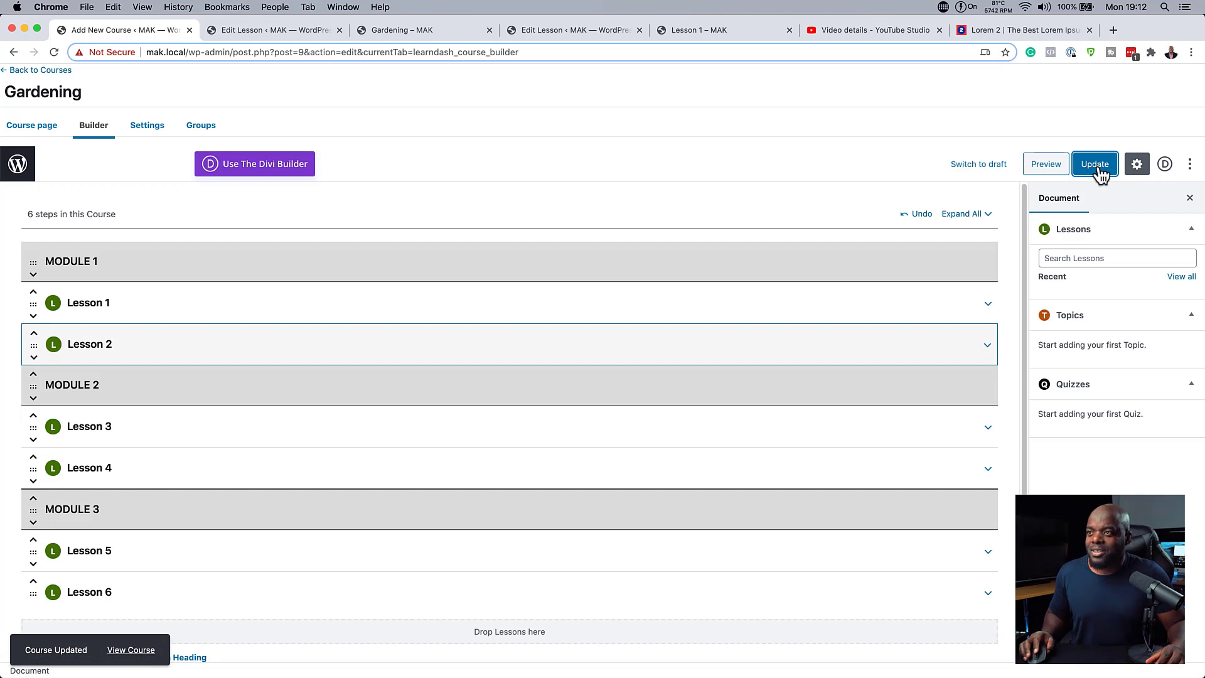
click(295, 32)
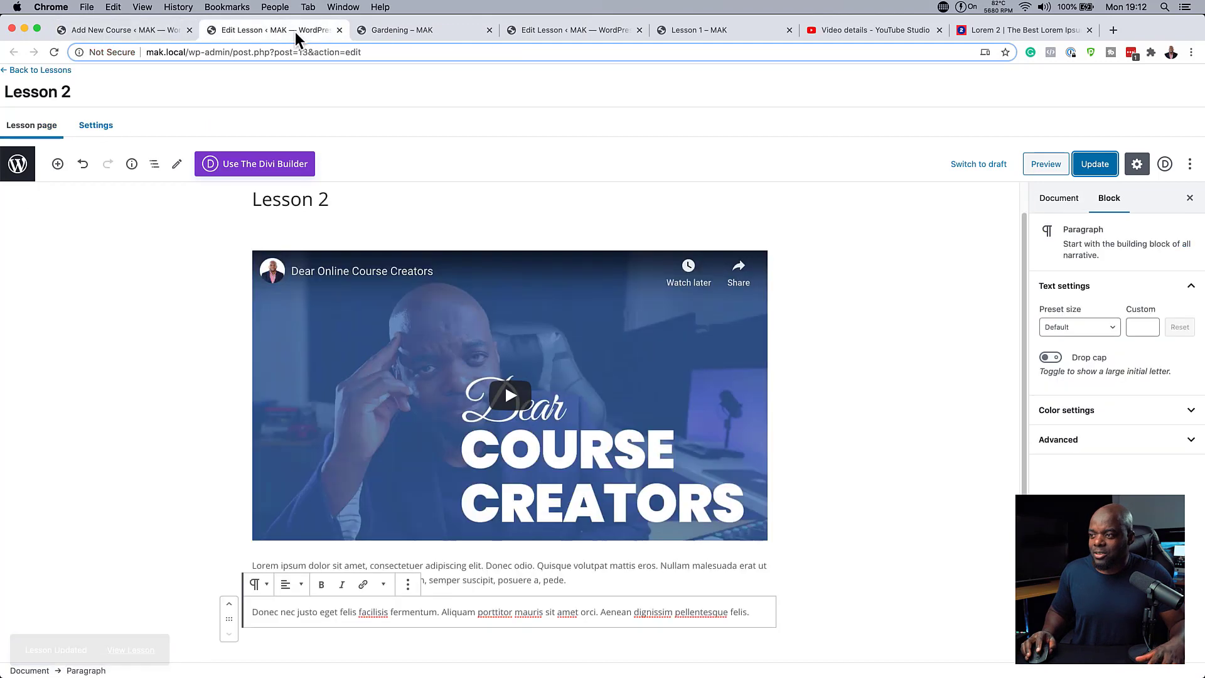
key(super+w)
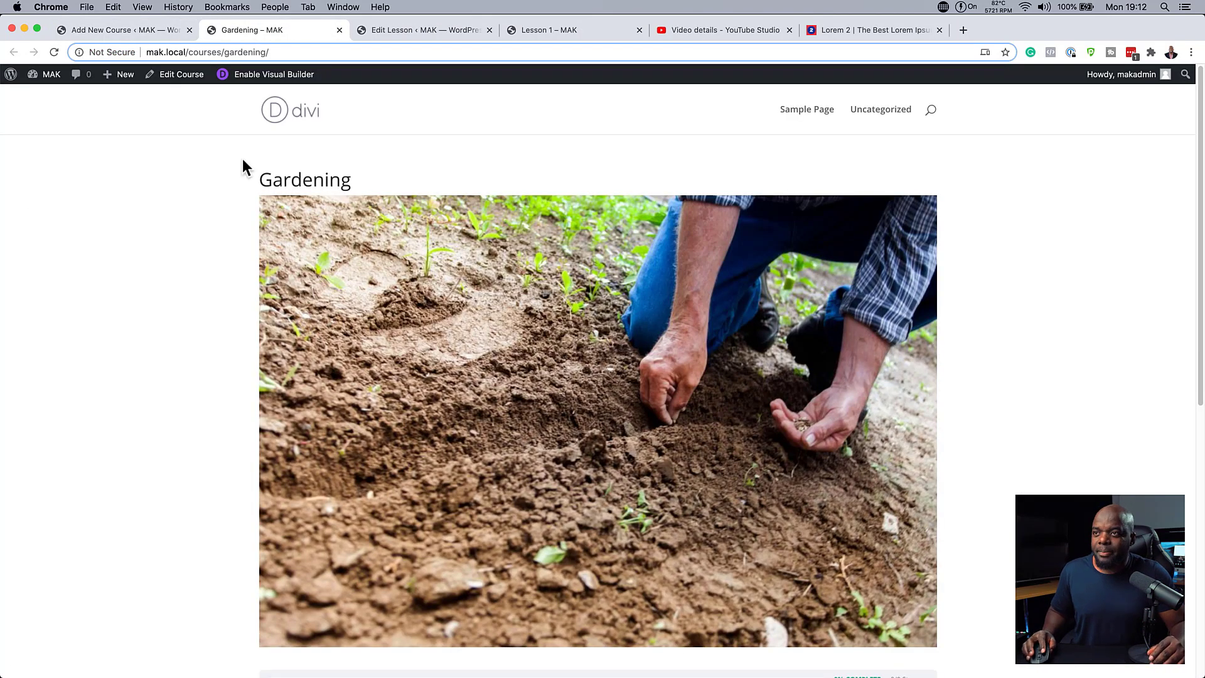
Reload the published Gardening course page and review its image, description, and module and lesson list.
click(53, 53)
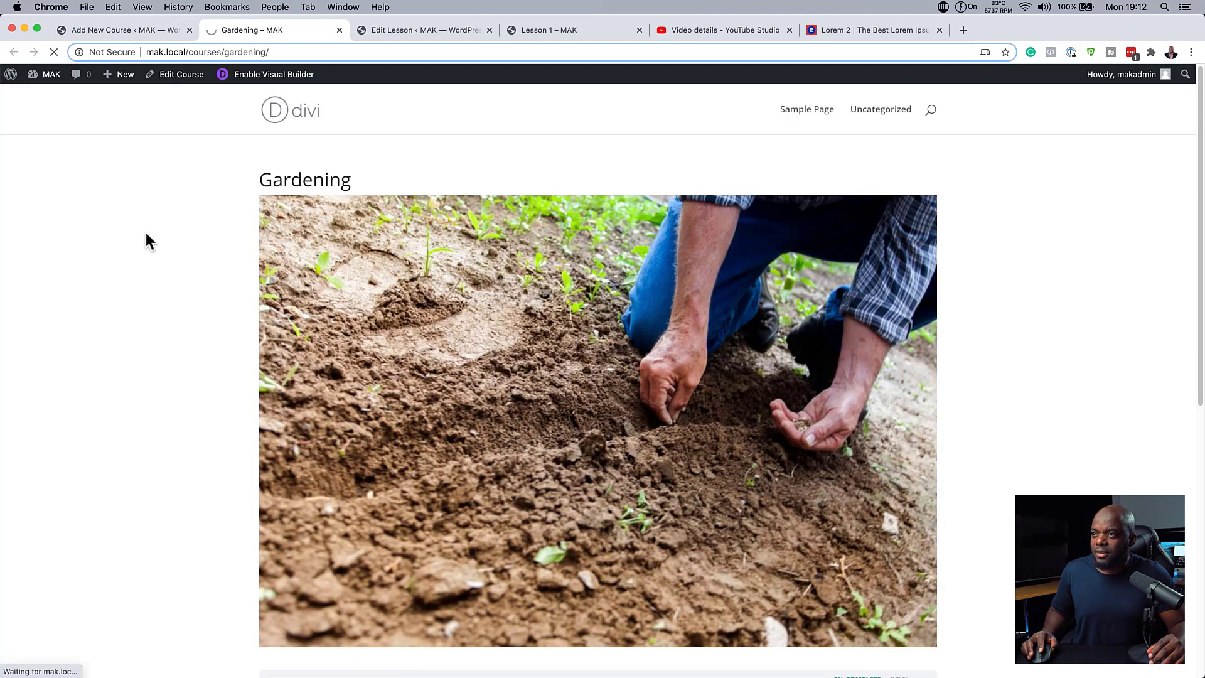
scroll(321, 300, down, 6)
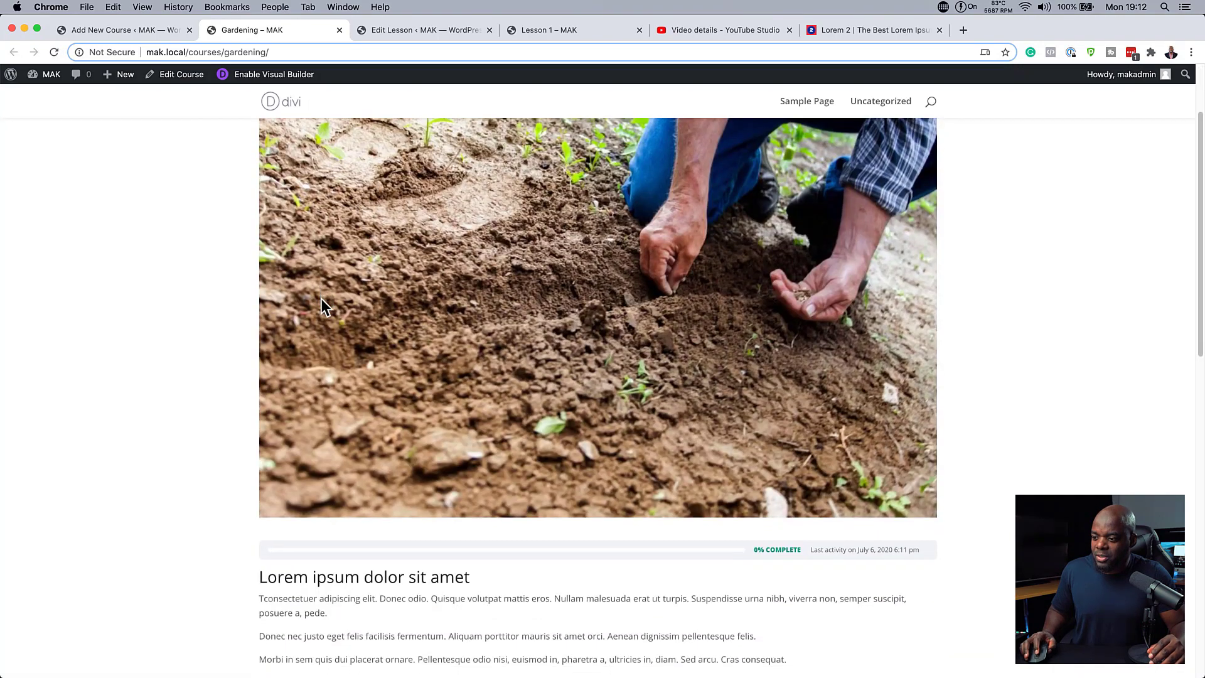
scroll(320, 296, down, 5)
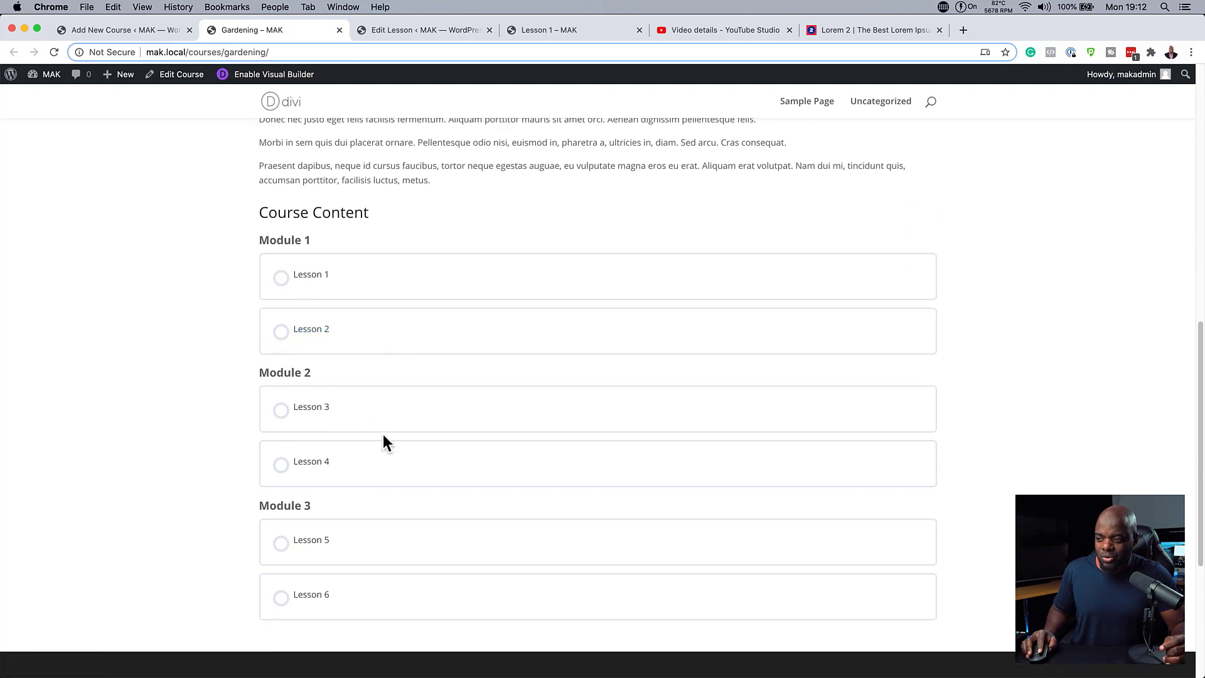
scroll(358, 436, up, 10)
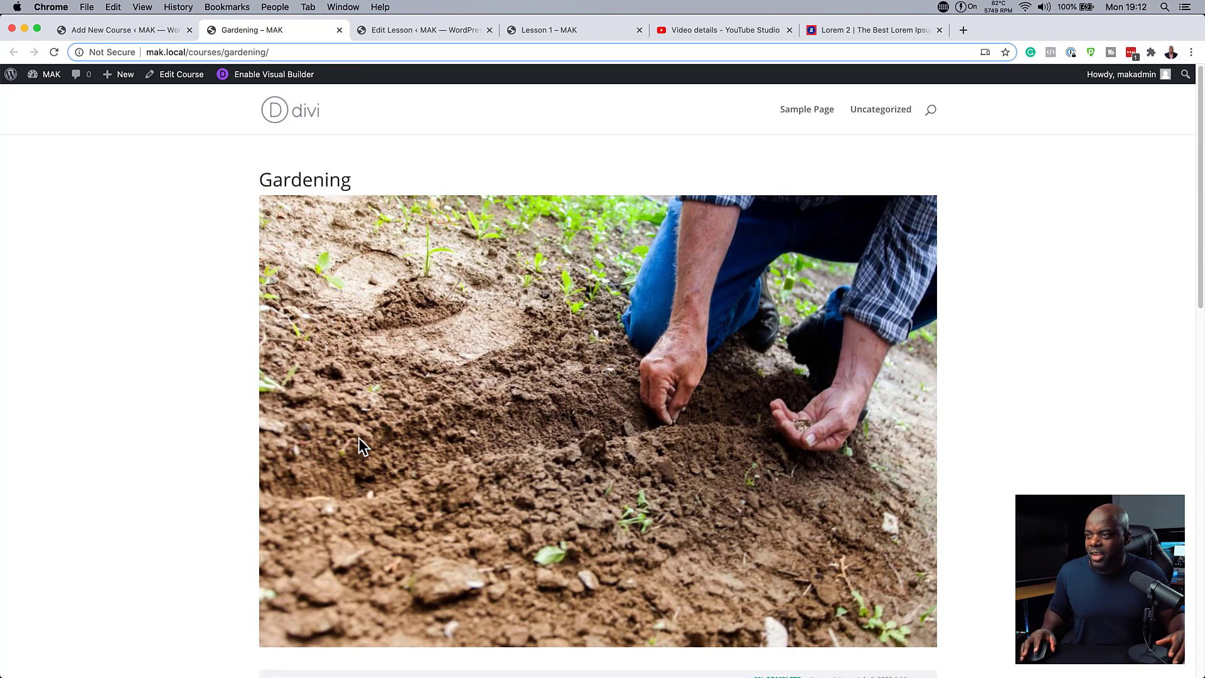
scroll(223, 360, down, 10)
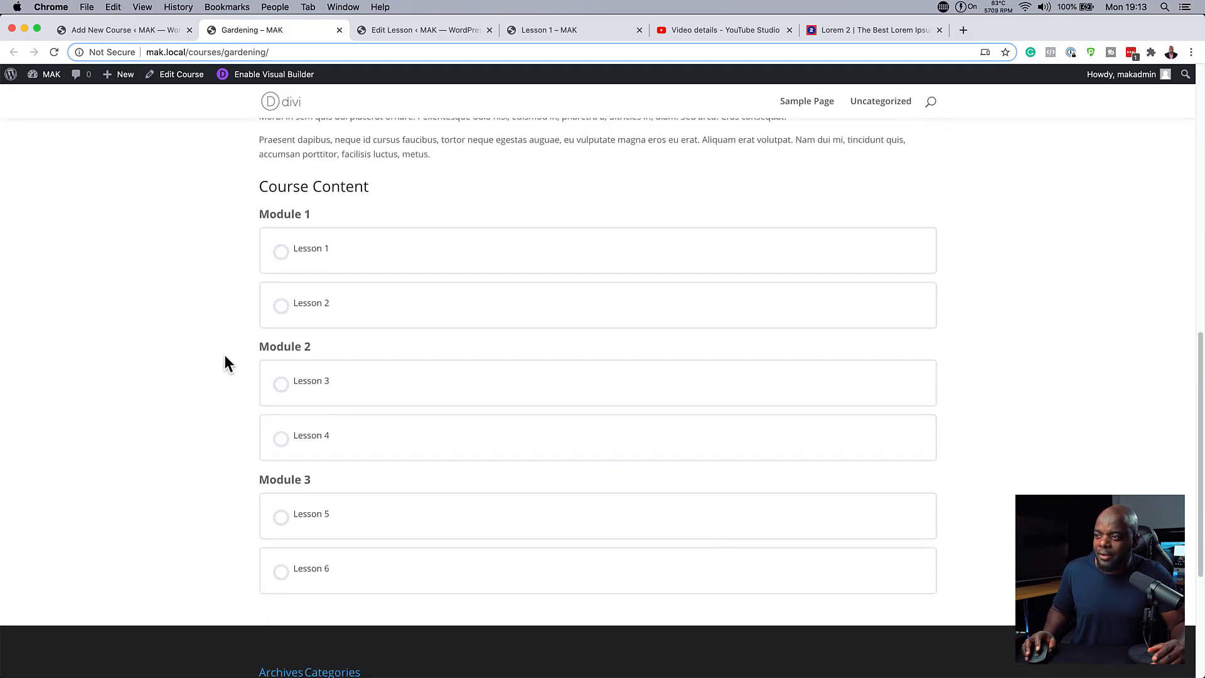
Open Lesson 1 from the course content and advance to Lesson 2 to check its video and text.
click(317, 257)
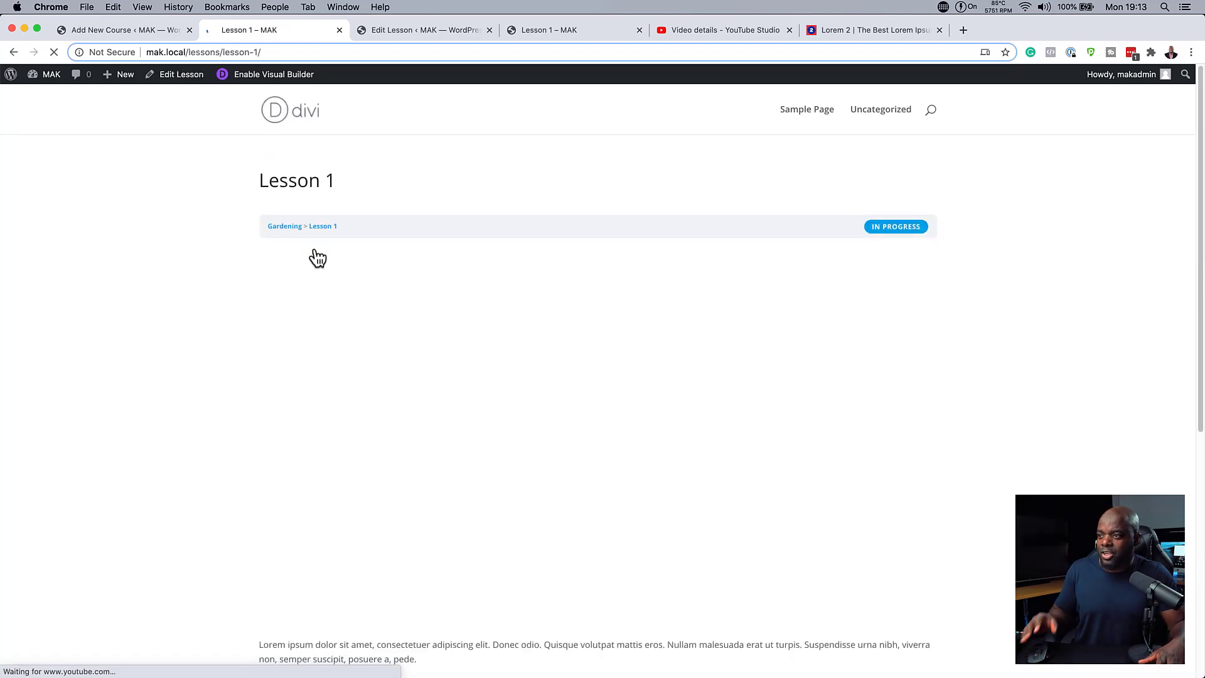
scroll(697, 345, down, 5)
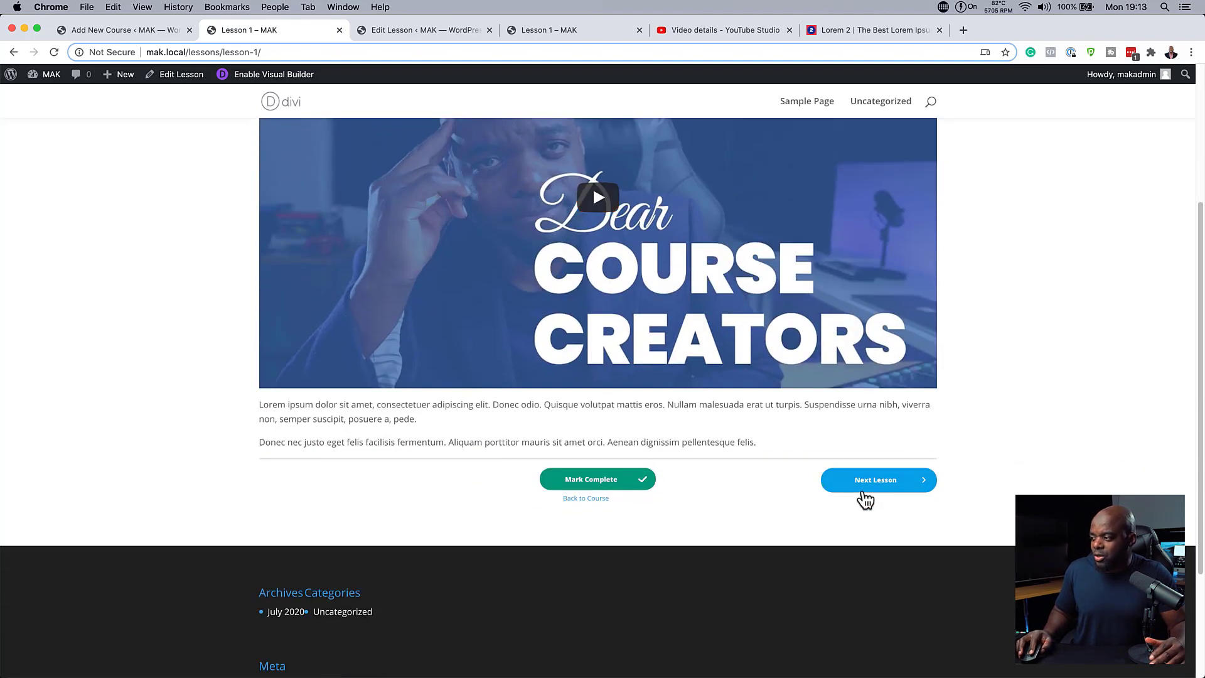
click(876, 489)
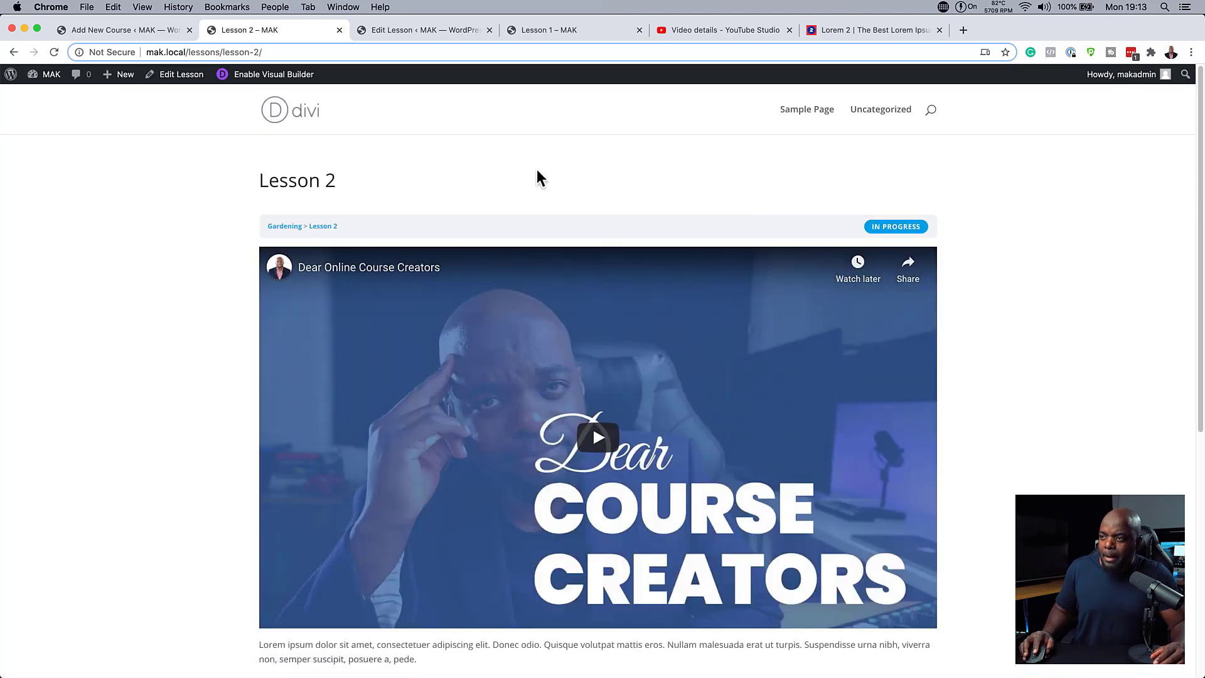
mouse_move(304, 273)
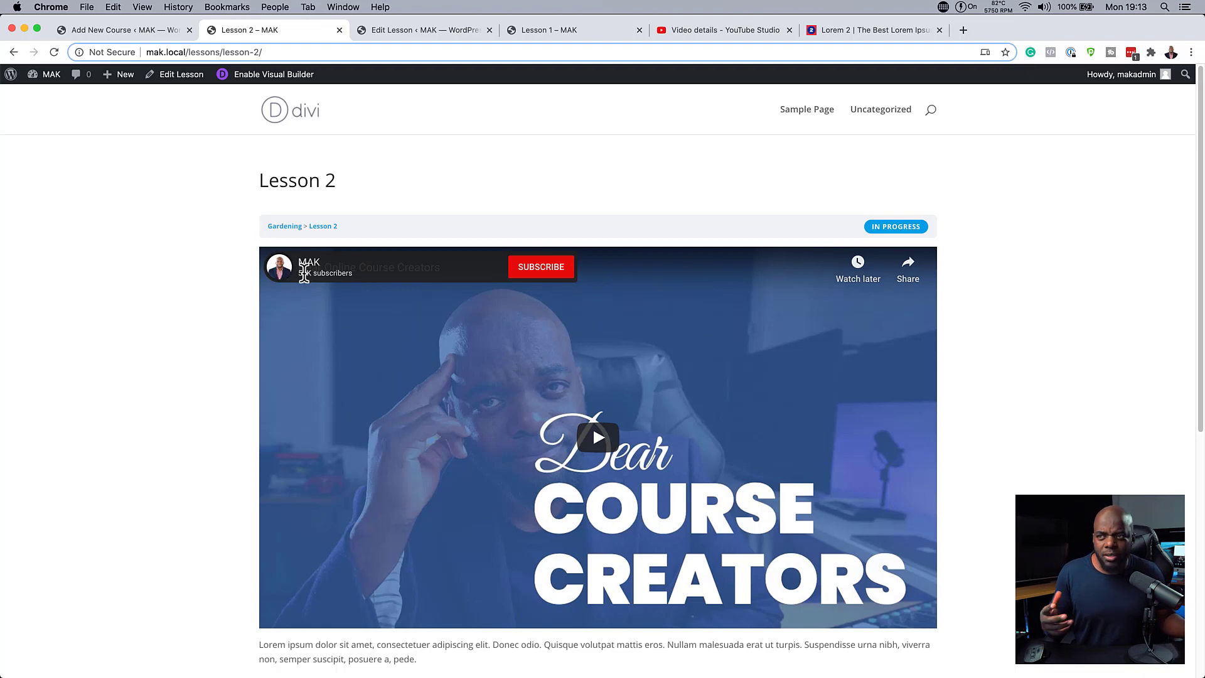
Enable Focus Mode in the general LearnDash LMS settings with a content width of Wide (1180px), and save the settings.
click(118, 32)
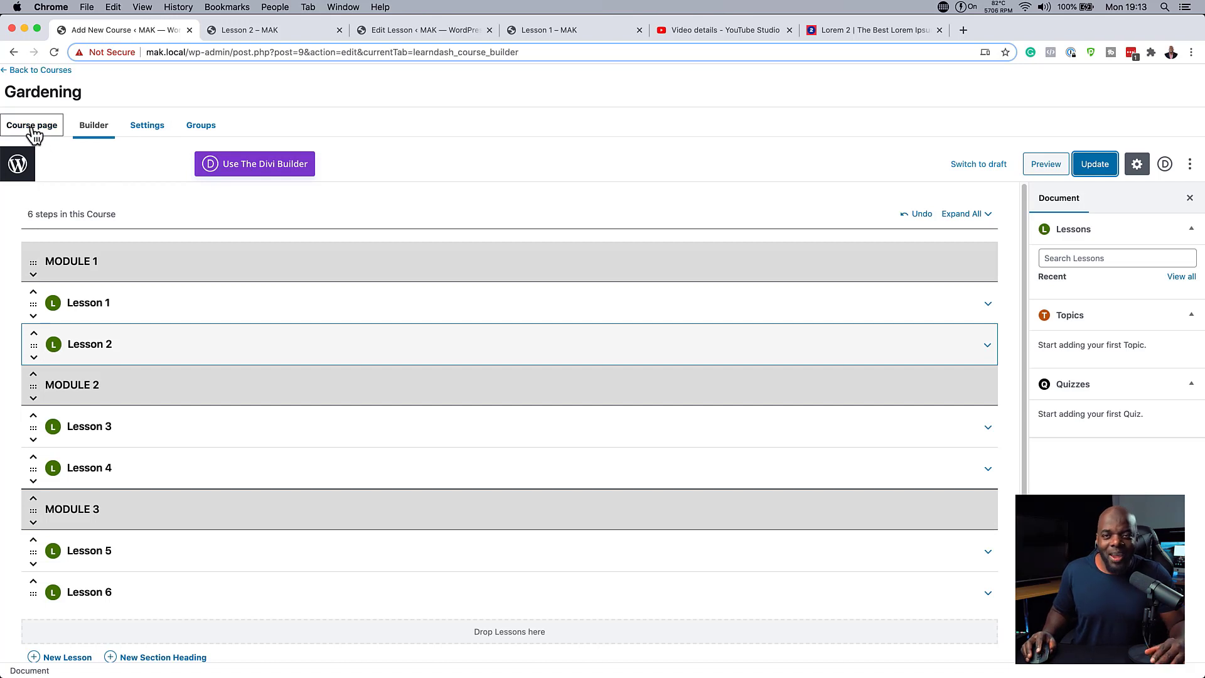
click(52, 71)
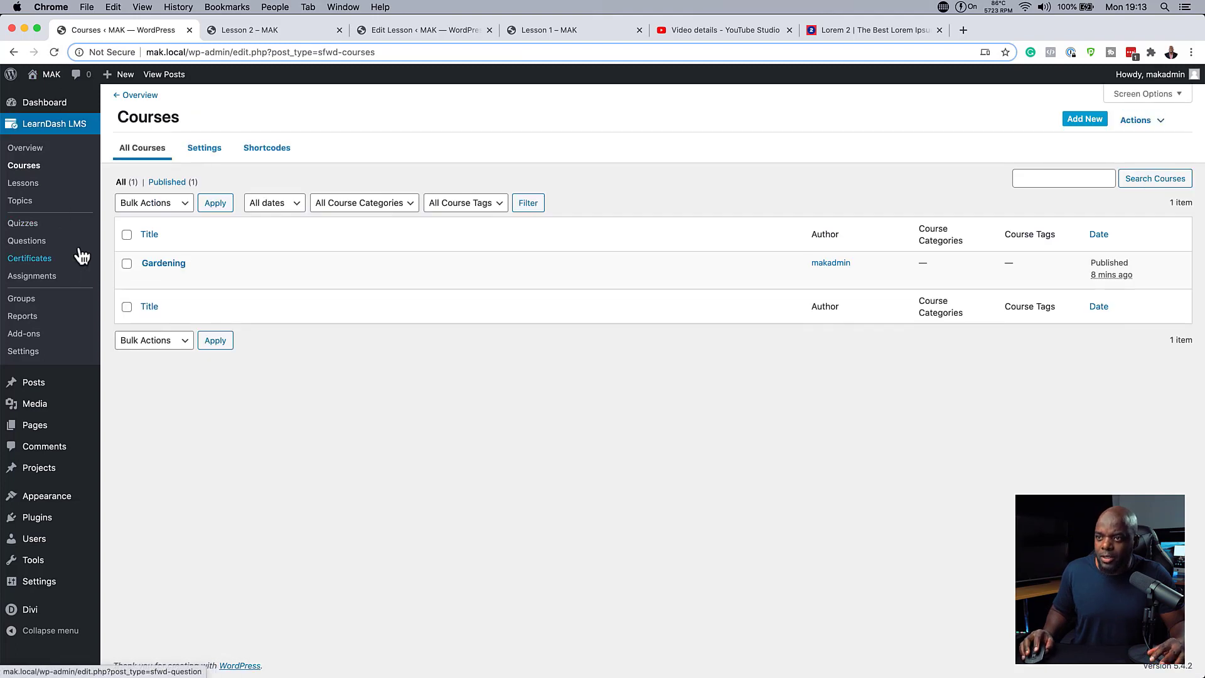
click(24, 353)
scroll(271, 431, down, 5)
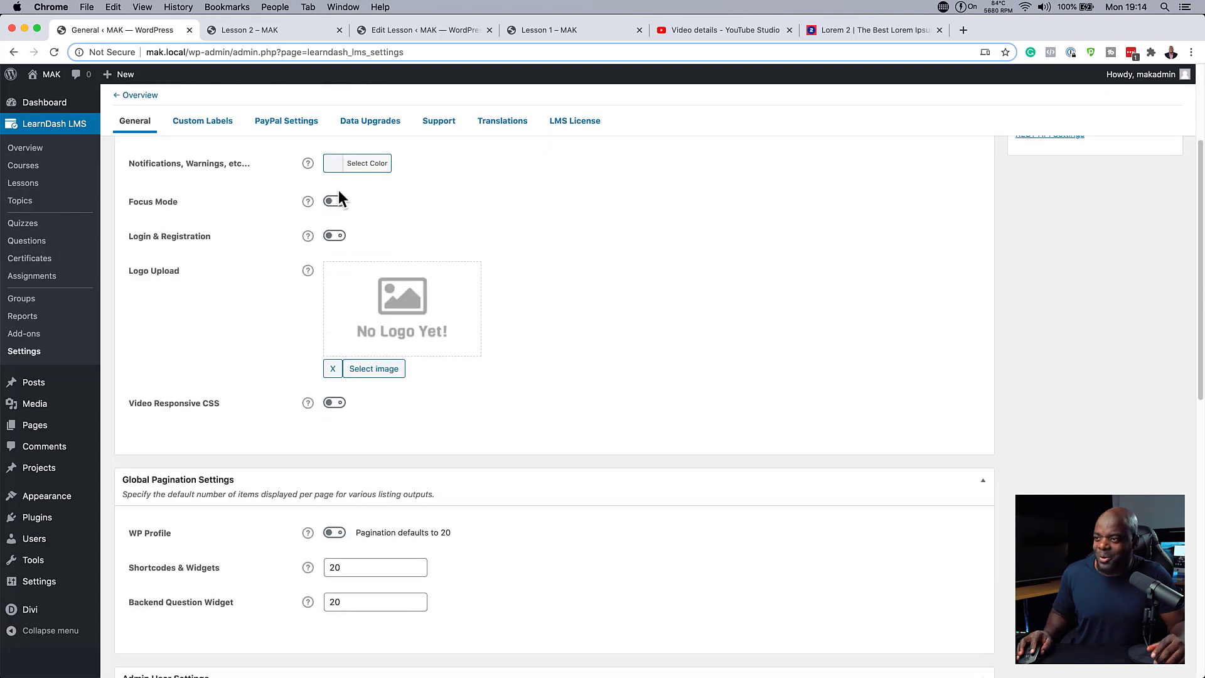
click(337, 202)
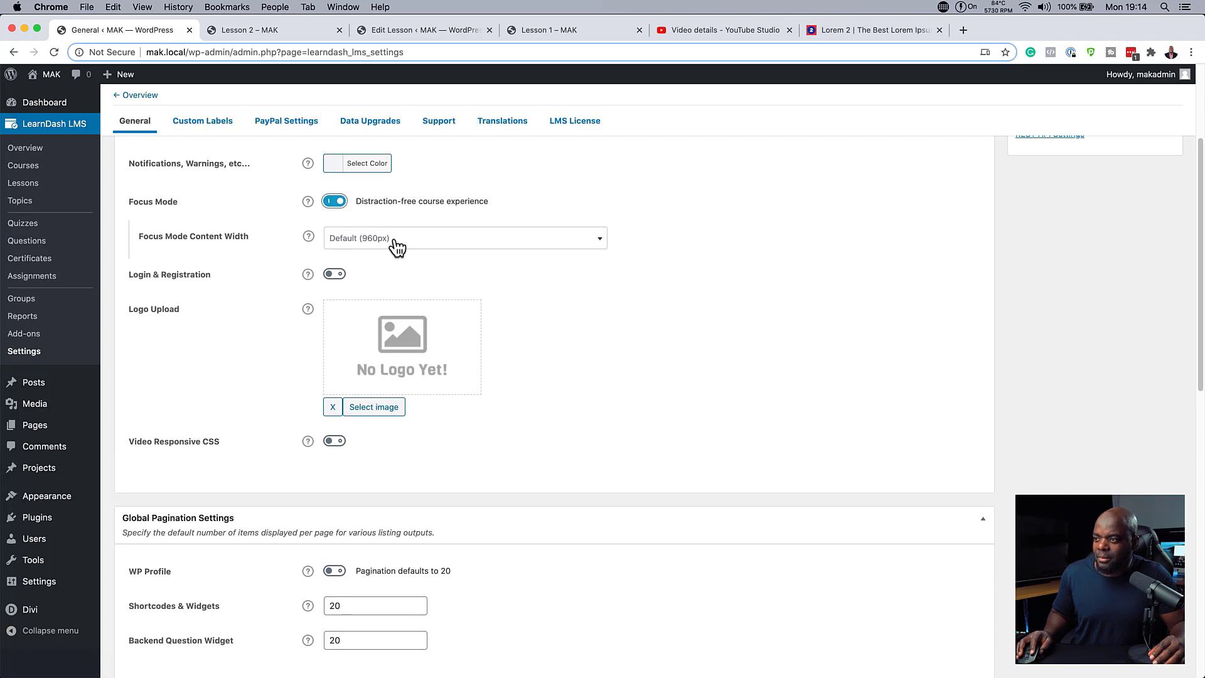
click(396, 247)
click(429, 339)
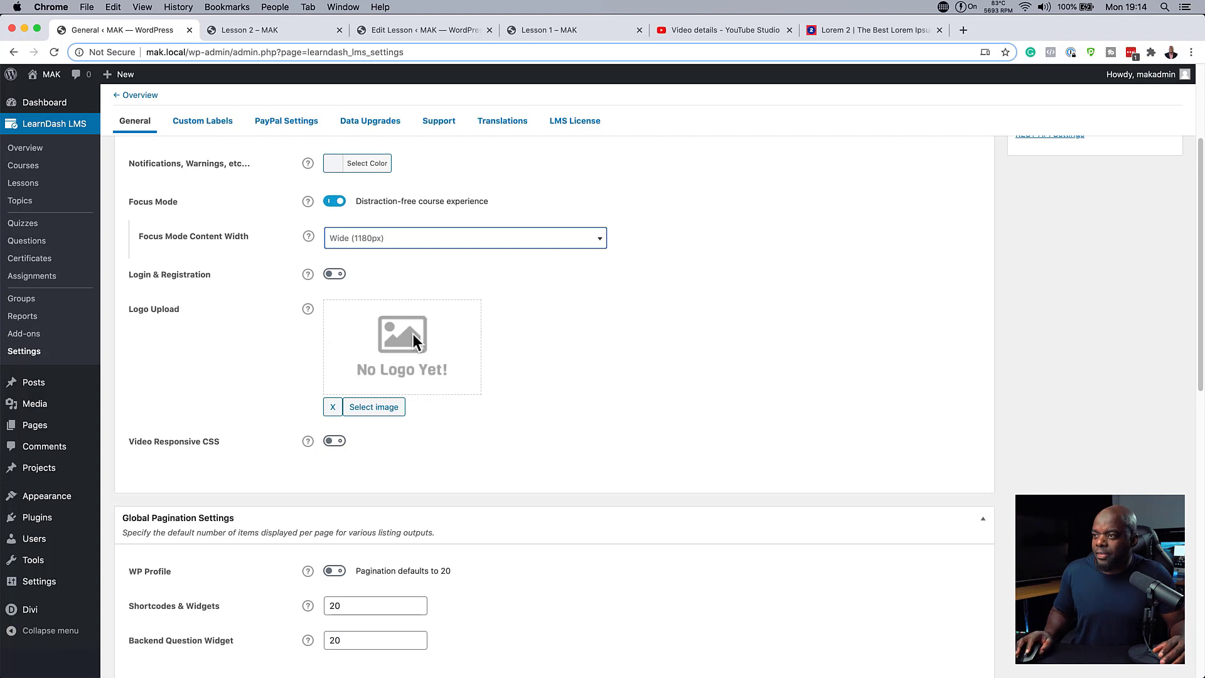
scroll(641, 370, up, 5)
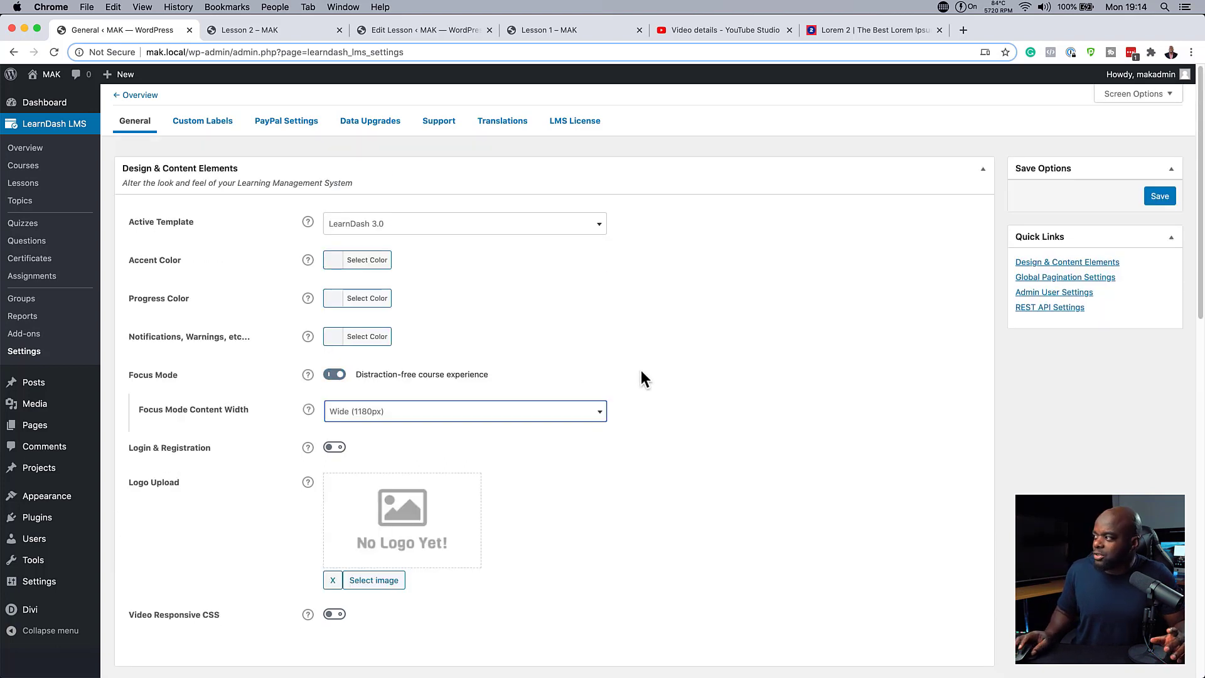
click(1151, 200)
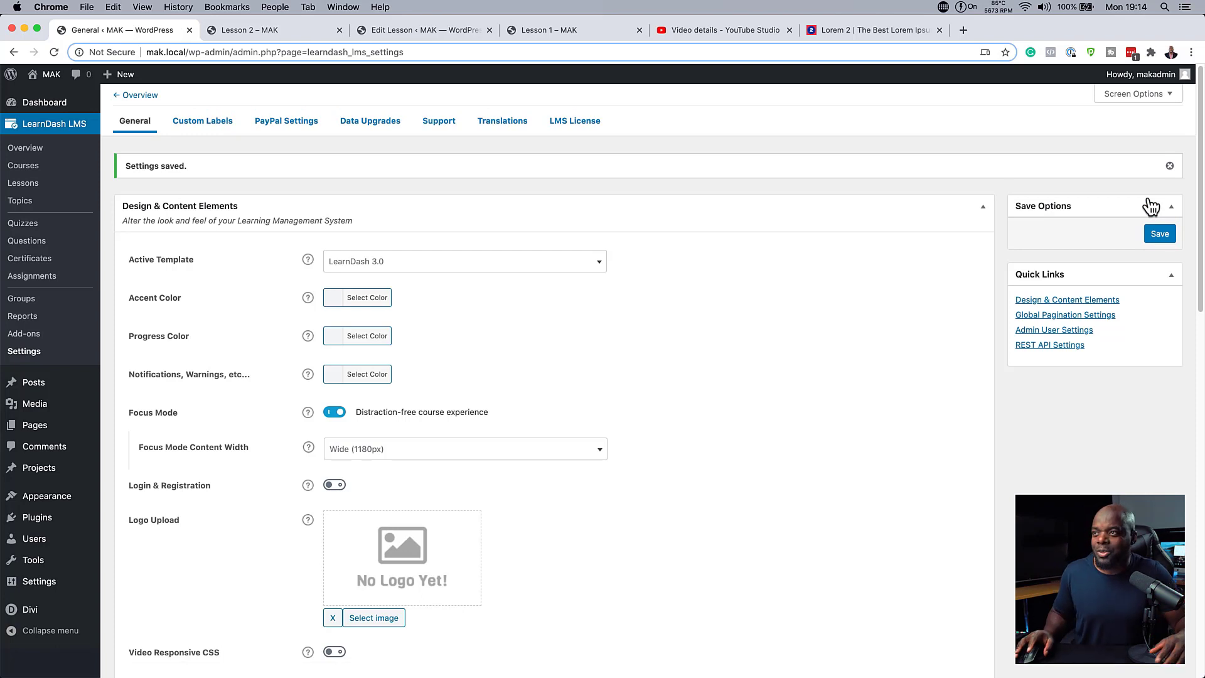
Reload the published Lesson 2 page and examine its Focus Mode layout, including the lesson navigation, progress bar, and completion controls.
click(300, 31)
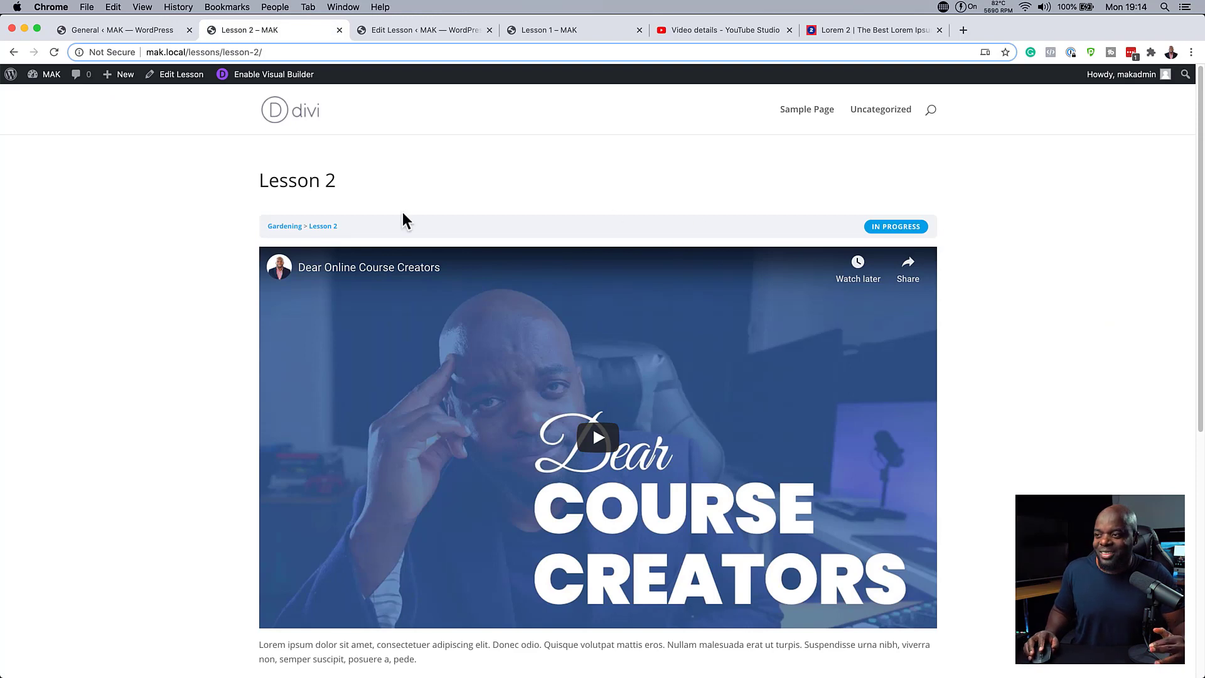
click(55, 54)
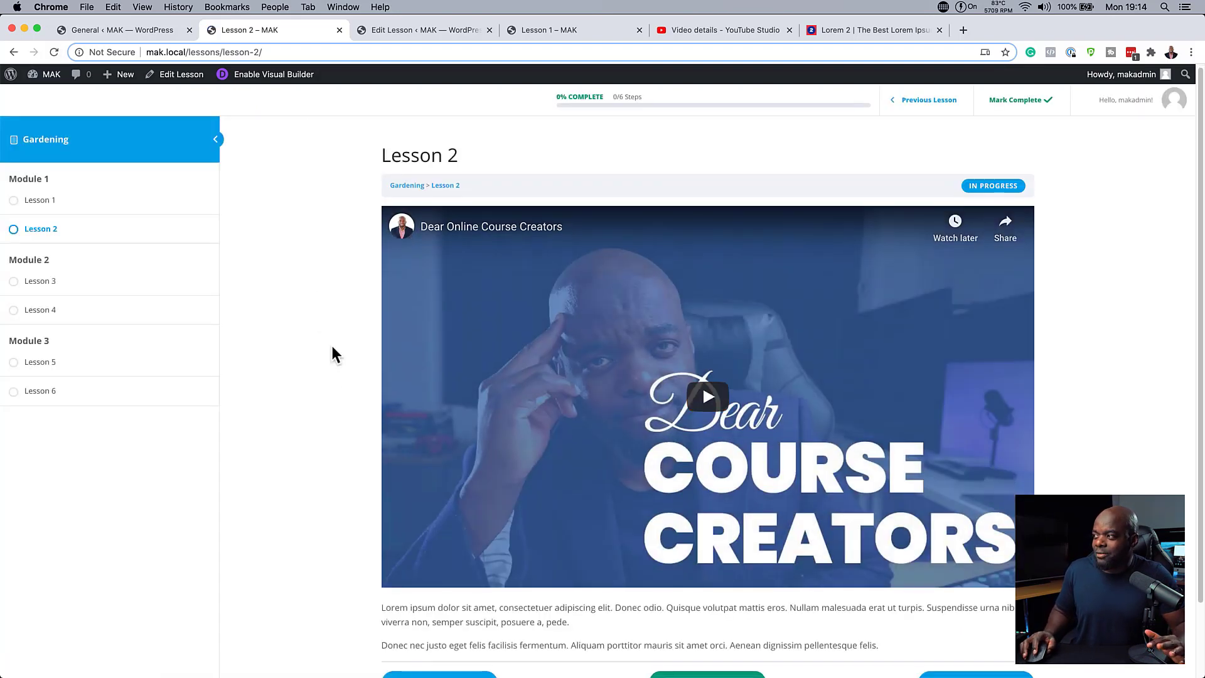
scroll(331, 351, down, 3)
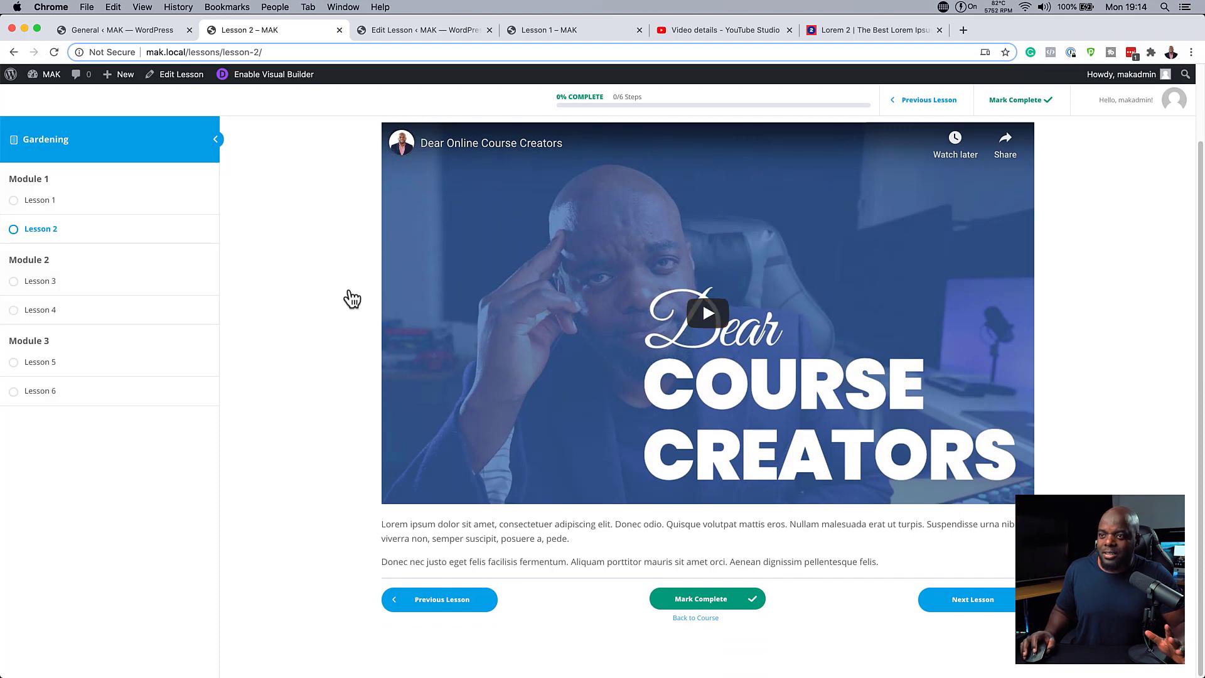
scroll(349, 342, up, 3)
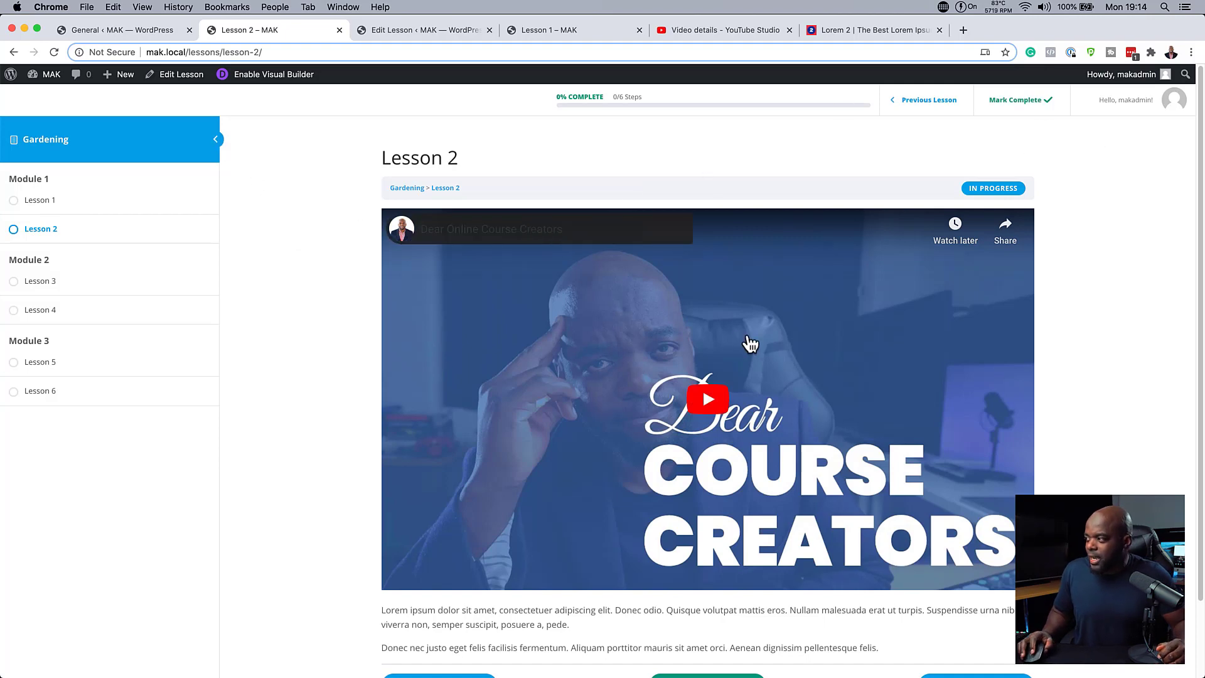
scroll(750, 343, down, 2)
scroll(898, 529, up, 2)
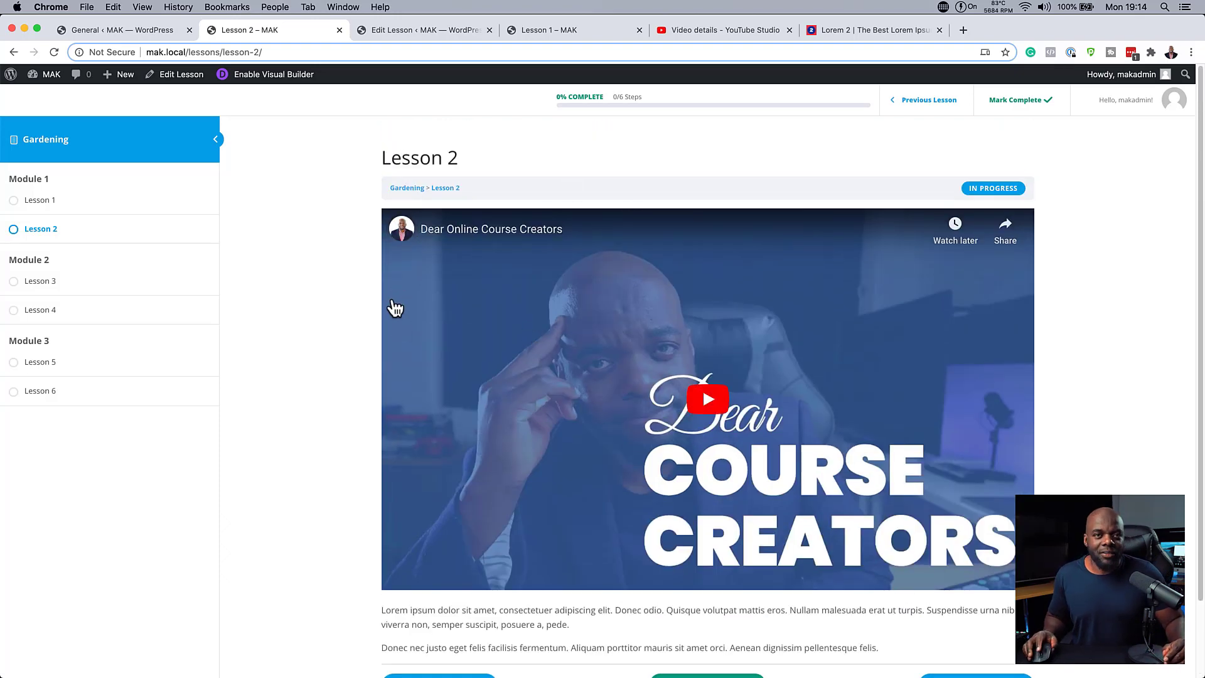
mouse_move(403, 238)
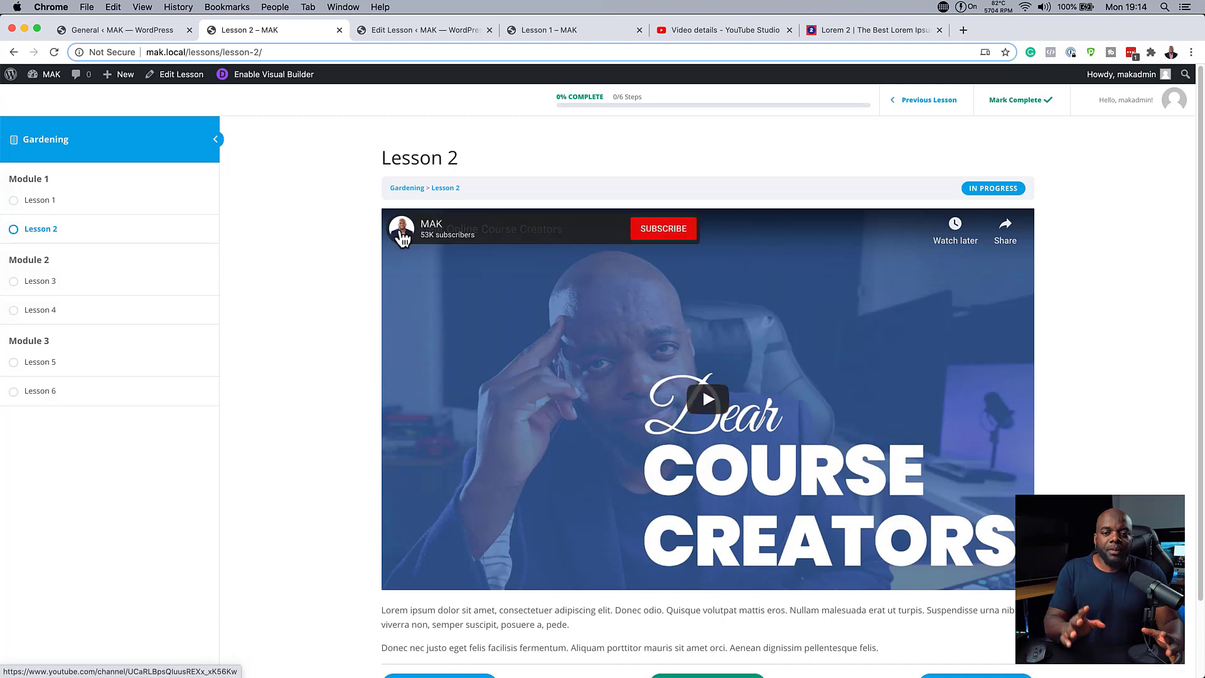